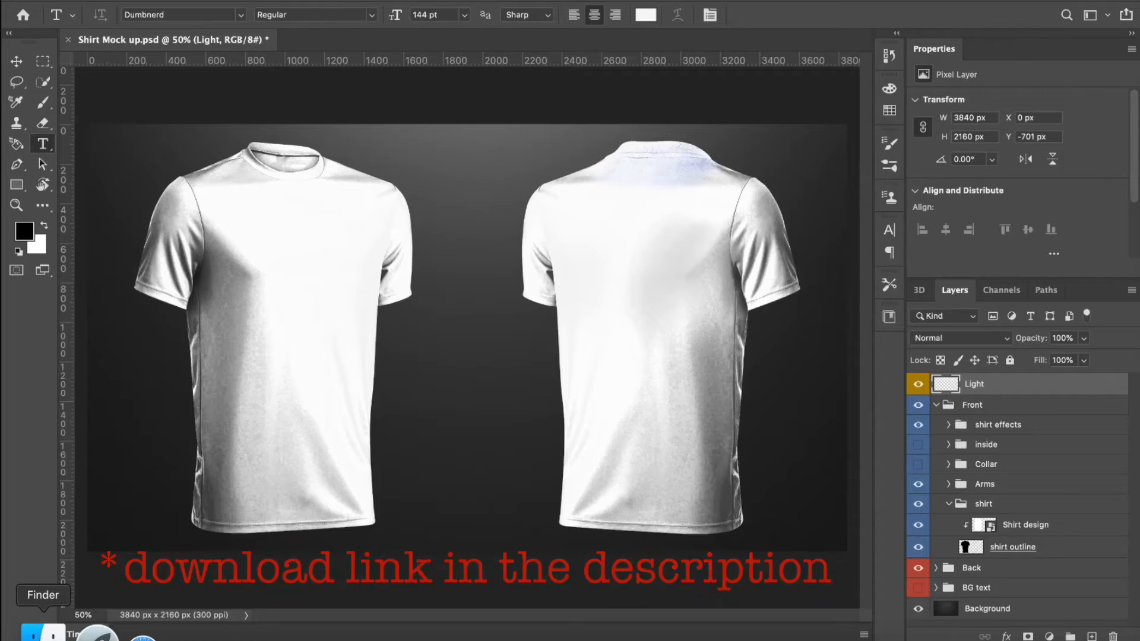
# - Switch to Finder and open the MOCK UP TUTORIAL folder on the Desktop
pyautogui.click(44, 628)
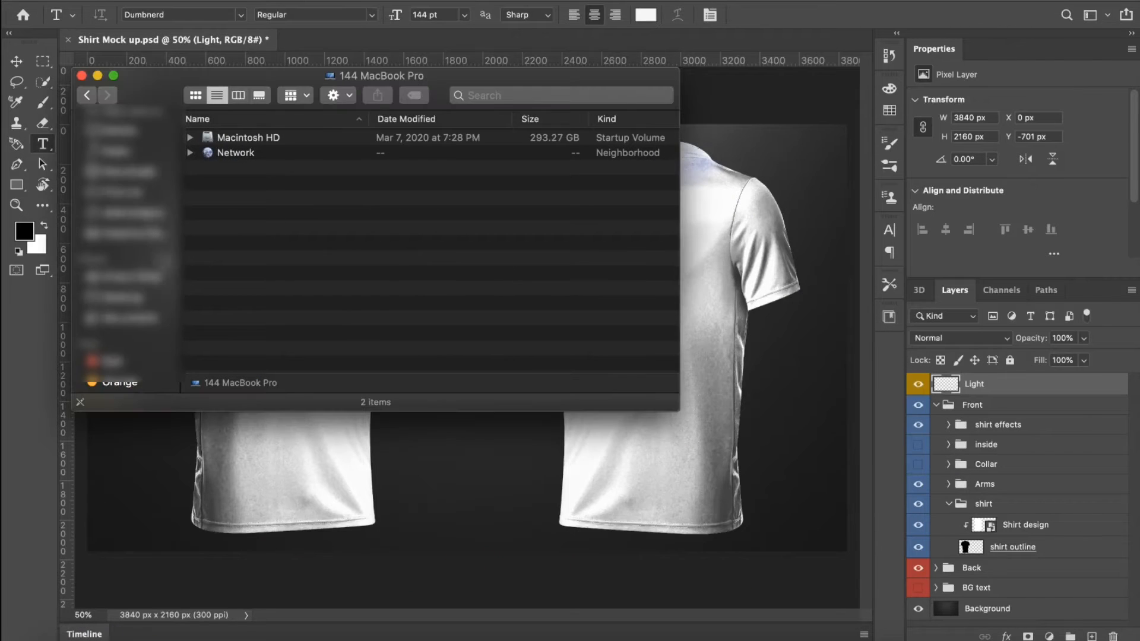
pyautogui.click(125, 299)
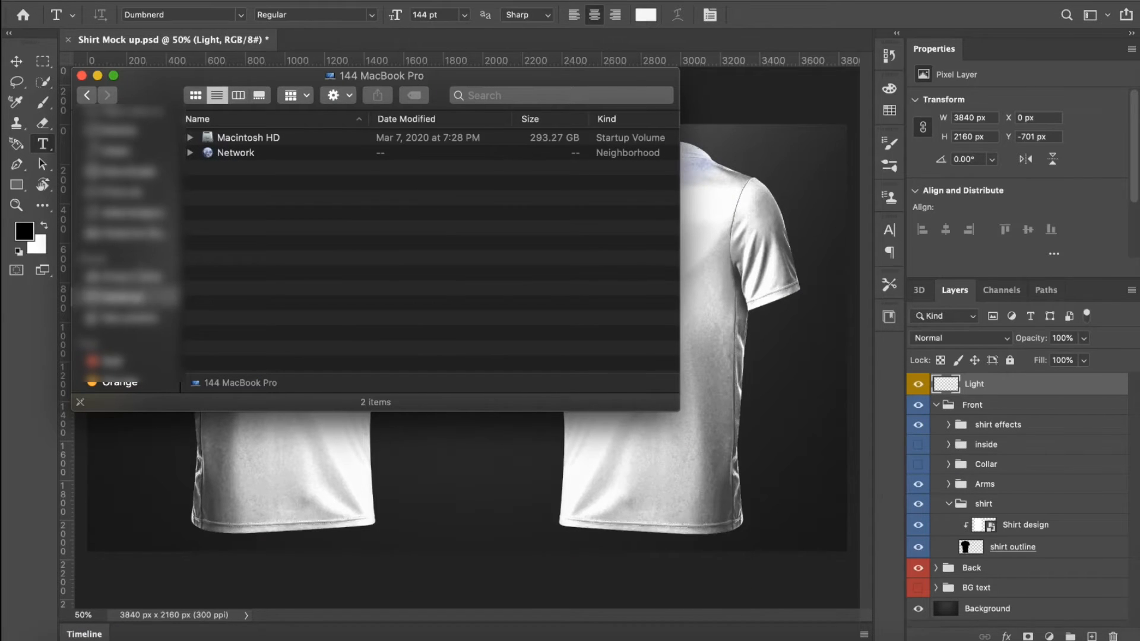
pyautogui.click(247, 159)
pyautogui.doubleClick(247, 159)
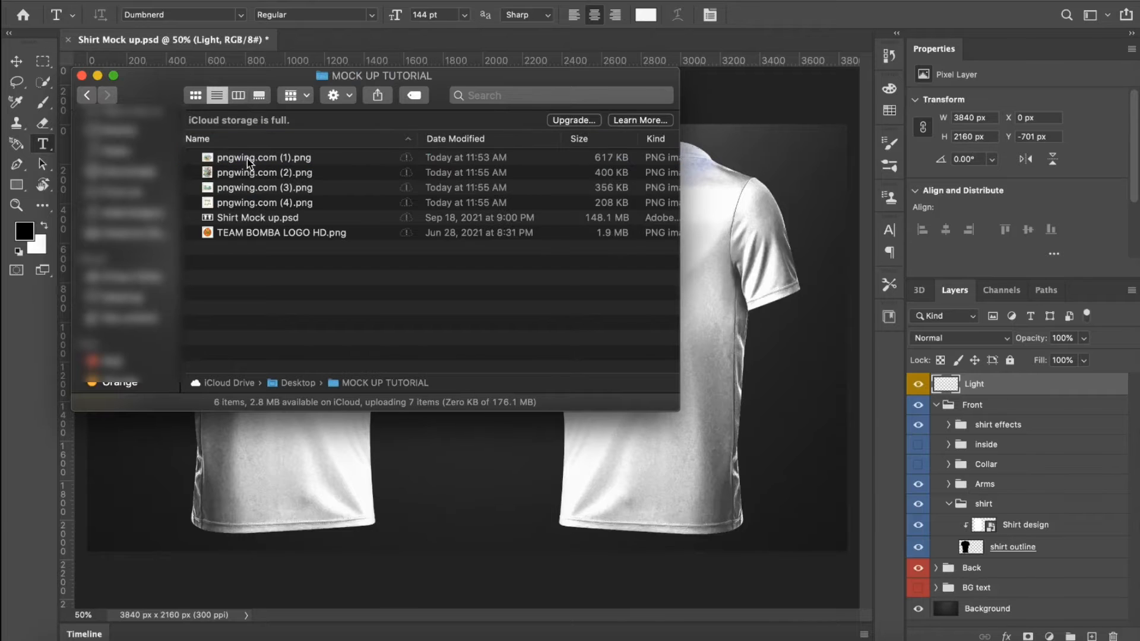
# - Preview the pngwing.com artwork images and Shirt Mock up.psd in Finder, and return to Photoshop
pyautogui.click(256, 161)
pyautogui.press('space')
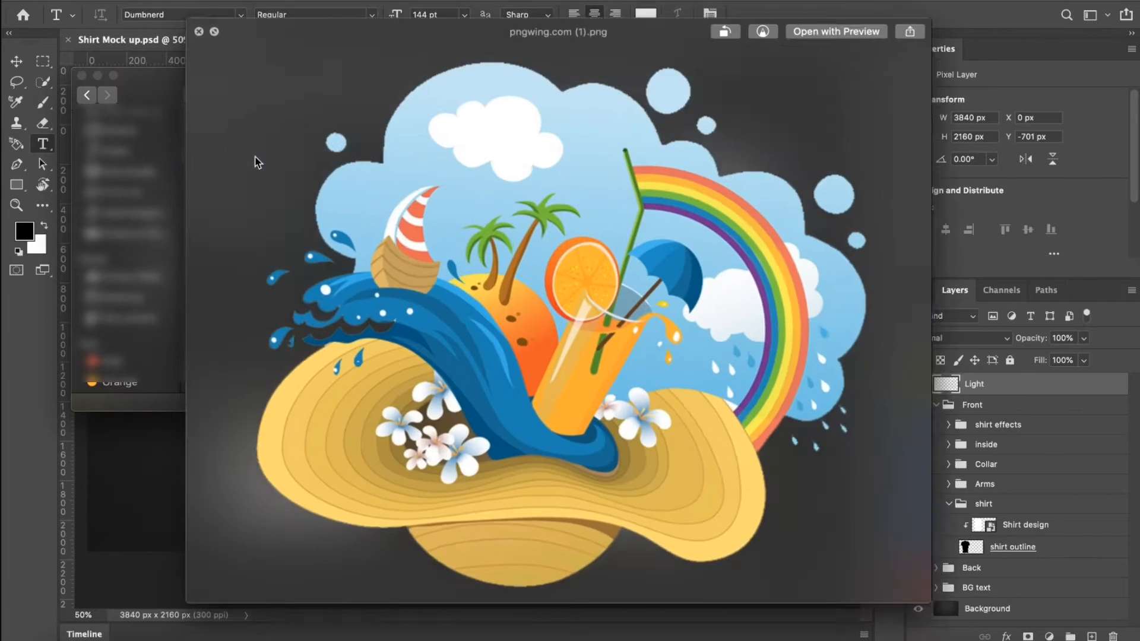
pyautogui.press('Down')
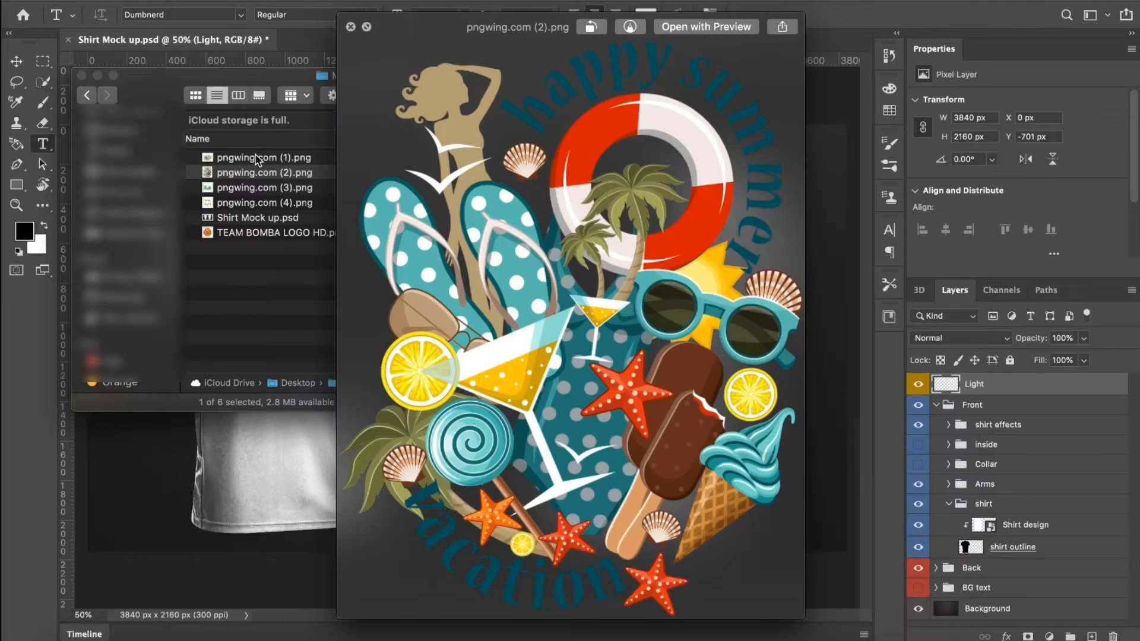
pyautogui.press('Down')
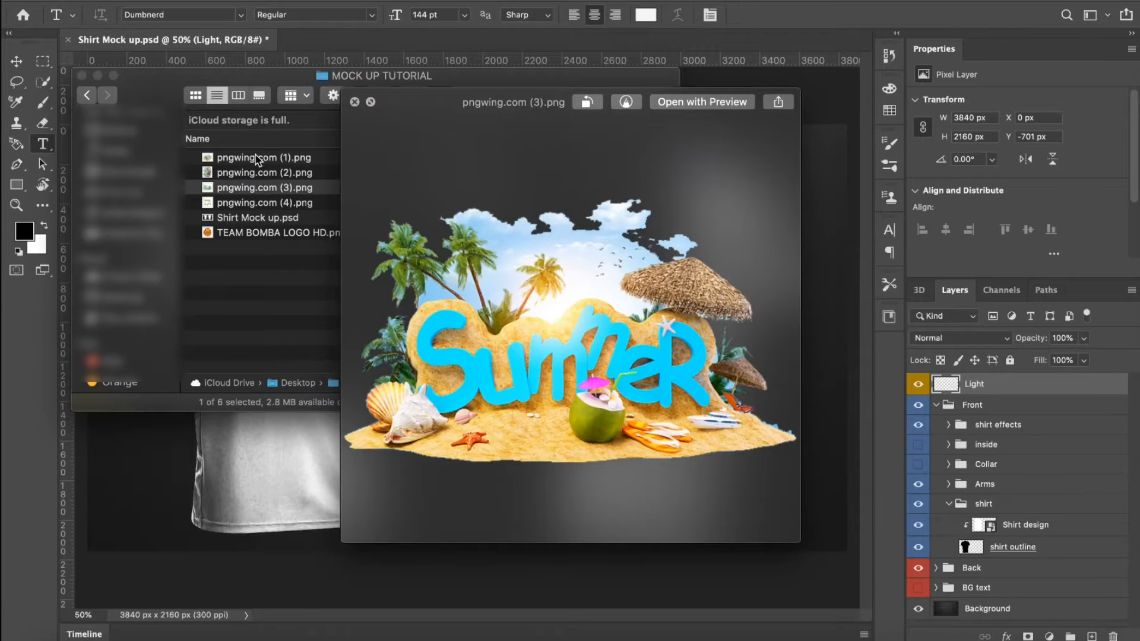
pyautogui.press('Down')
pyautogui.press('Down')
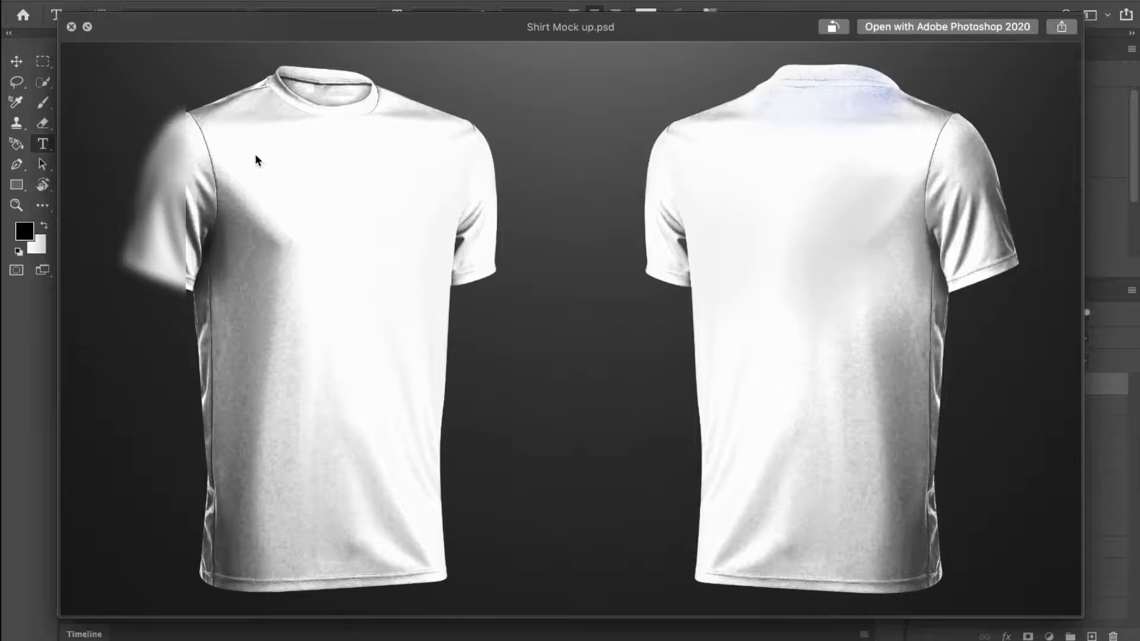
pyautogui.press('space')
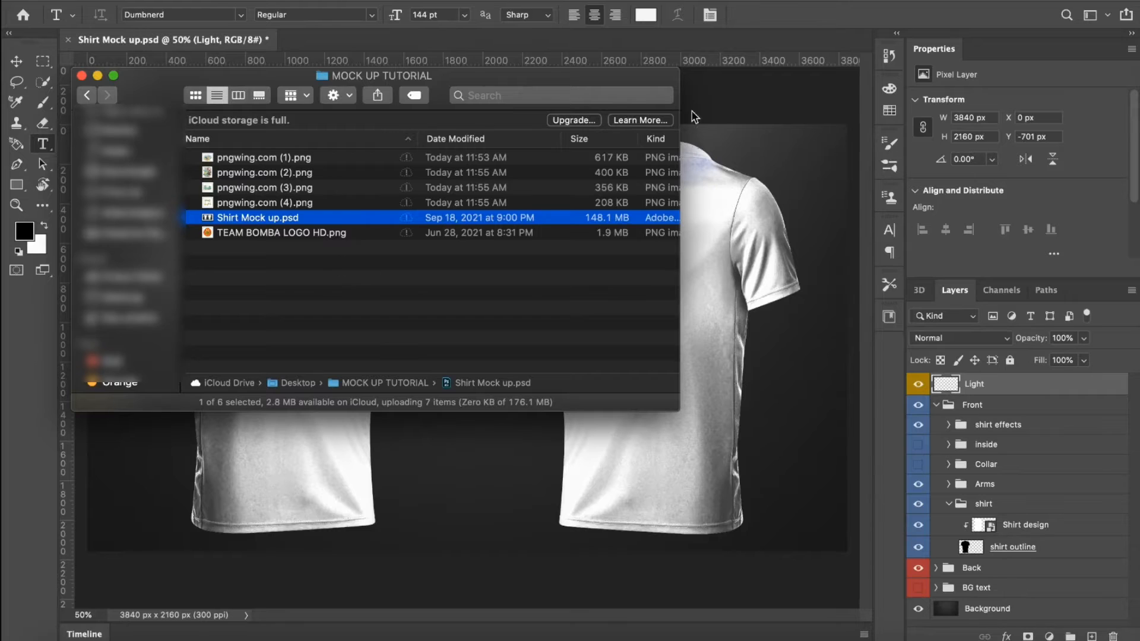
pyautogui.click(775, 159)
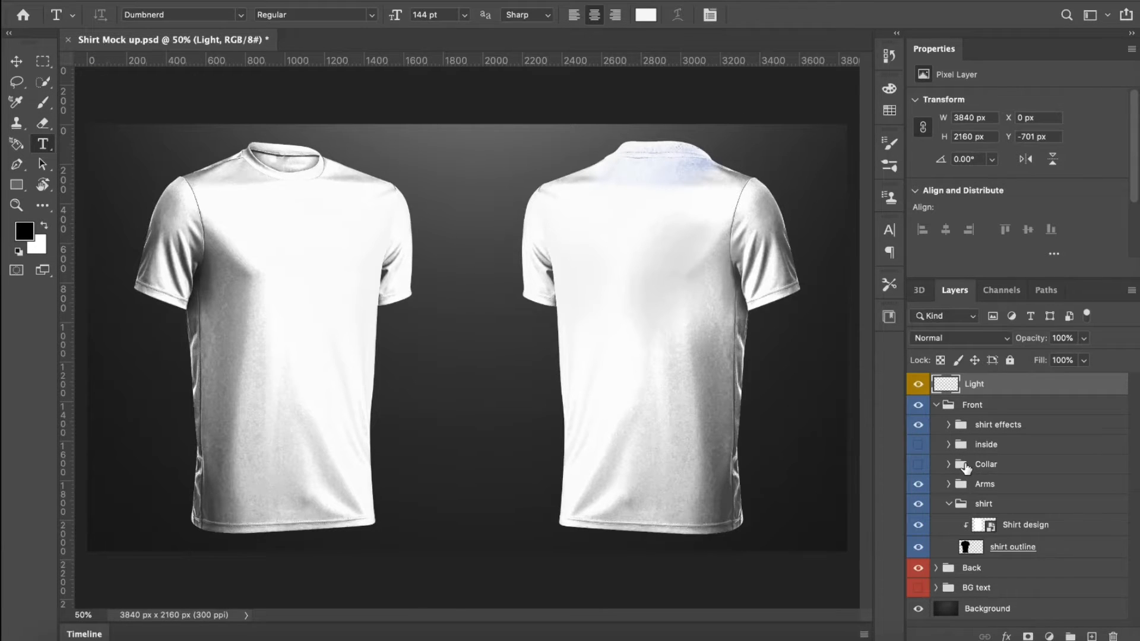
# - Inspect the layers of the inside group within Front and check the group's visibility on the shirt
pyautogui.click(948, 445)
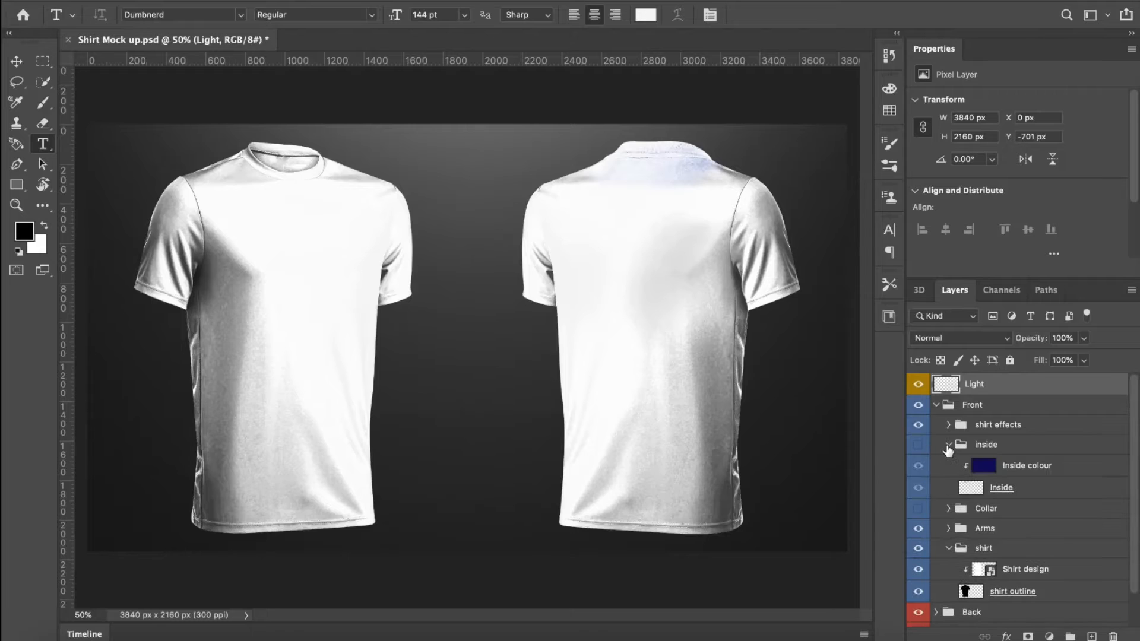
pyautogui.click(948, 446)
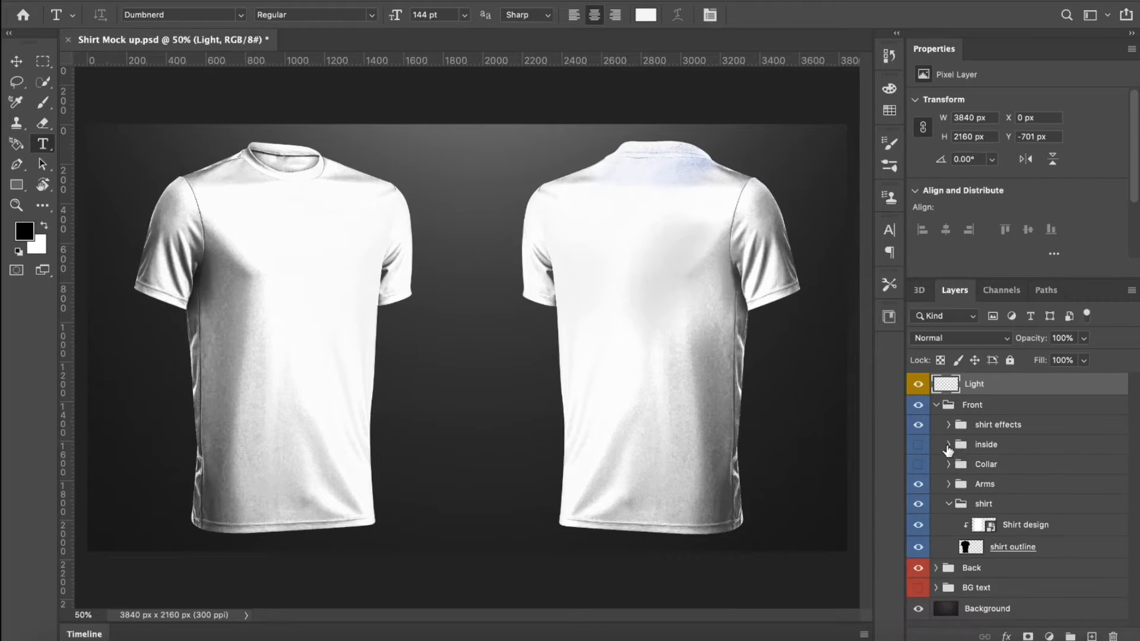
pyautogui.click(918, 445)
pyautogui.click(918, 446)
# - Open the front Shirt design smart object's contents and place pngwing.com (3).png from the Finder folder into it
pyautogui.doubleClick(987, 528)
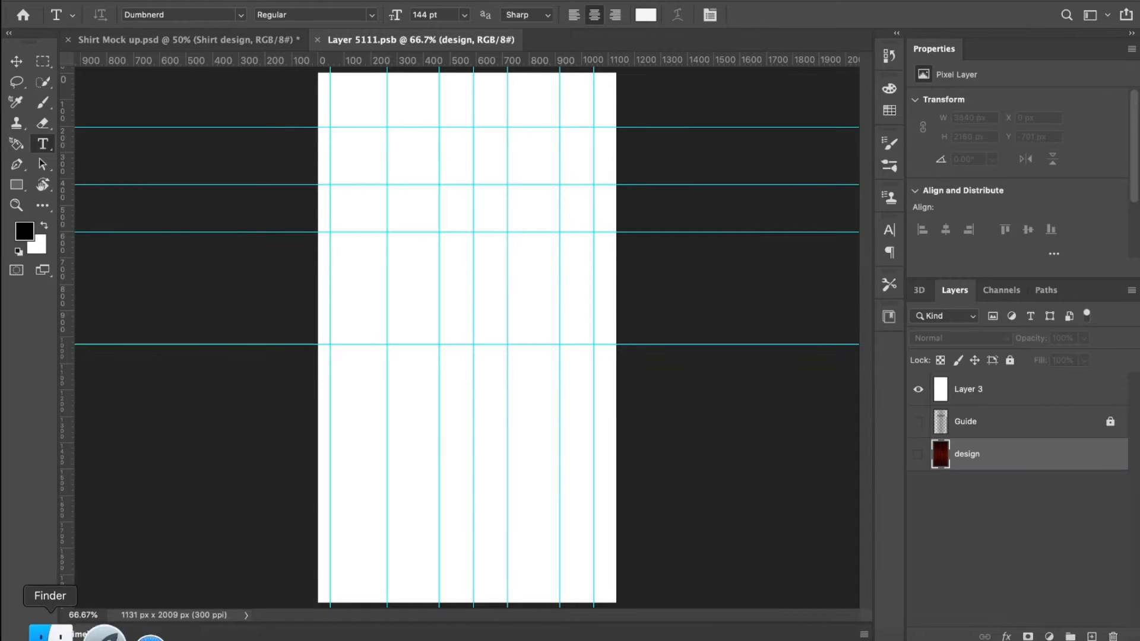
pyautogui.click(41, 631)
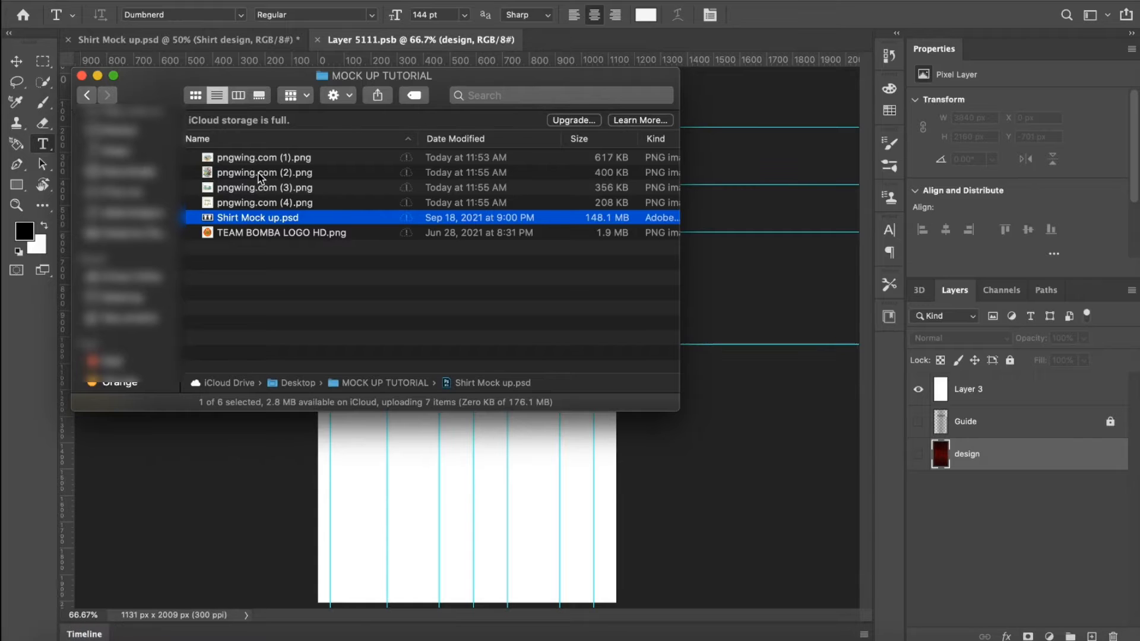
pyautogui.click(255, 188)
pyautogui.press('space')
pyautogui.press('space')
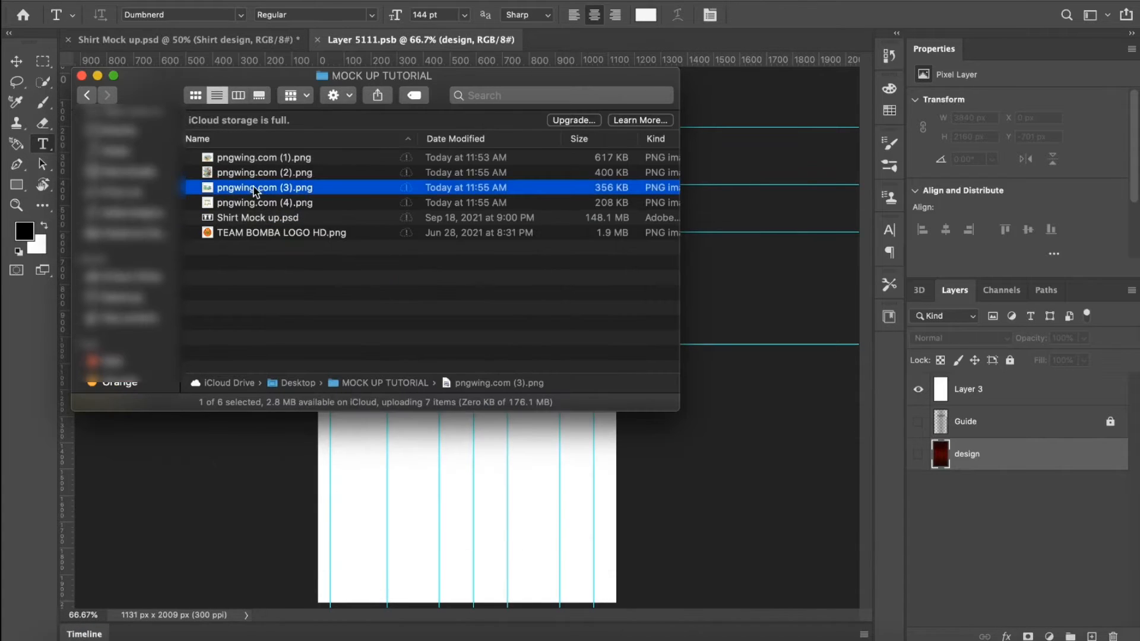
pyautogui.moveTo(243, 193); pyautogui.dragTo(514, 469)
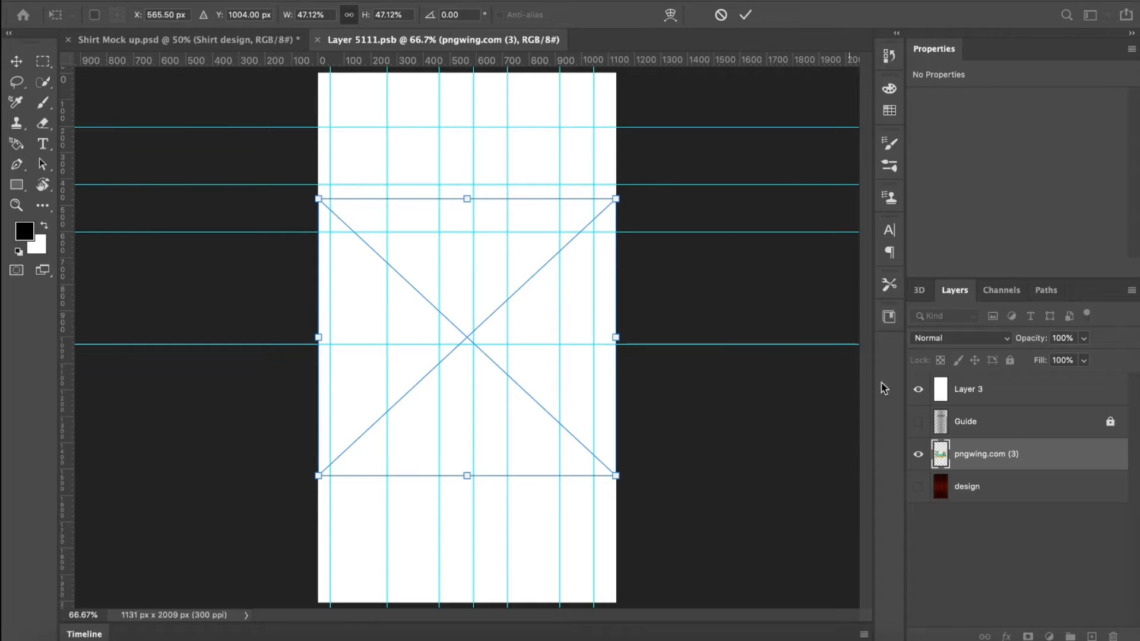
pyautogui.press('Return')
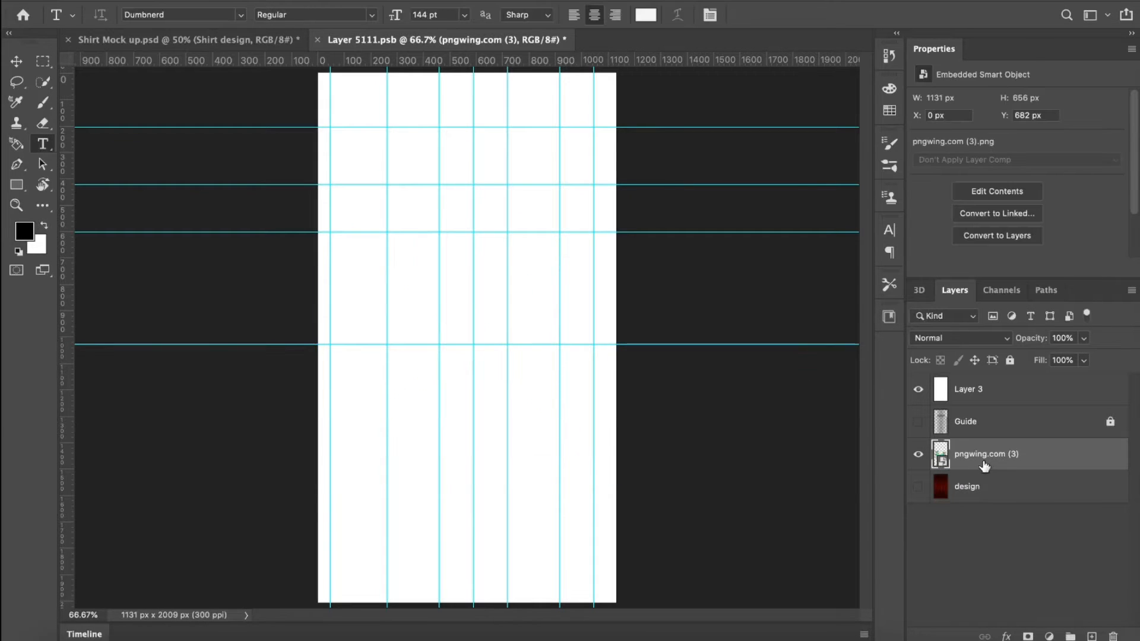
# - Bring the pngwing.com (3) layer above Layer 3 and move the artwork up to about Y 424 px
pyautogui.moveTo(984, 466); pyautogui.dragTo(989, 383)
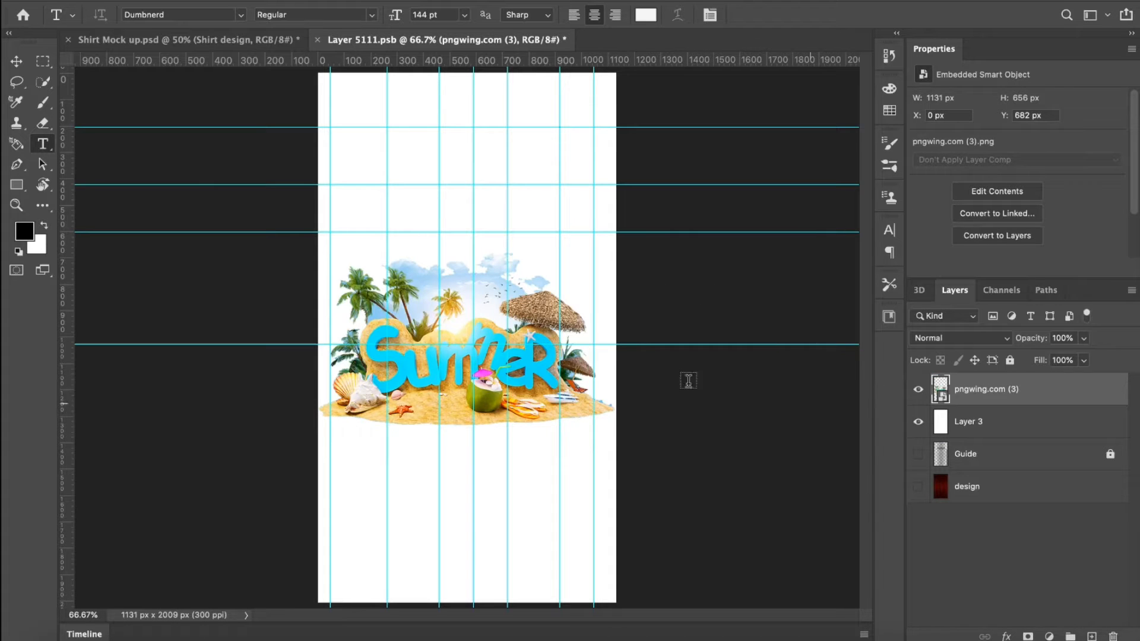
pyautogui.press('v')
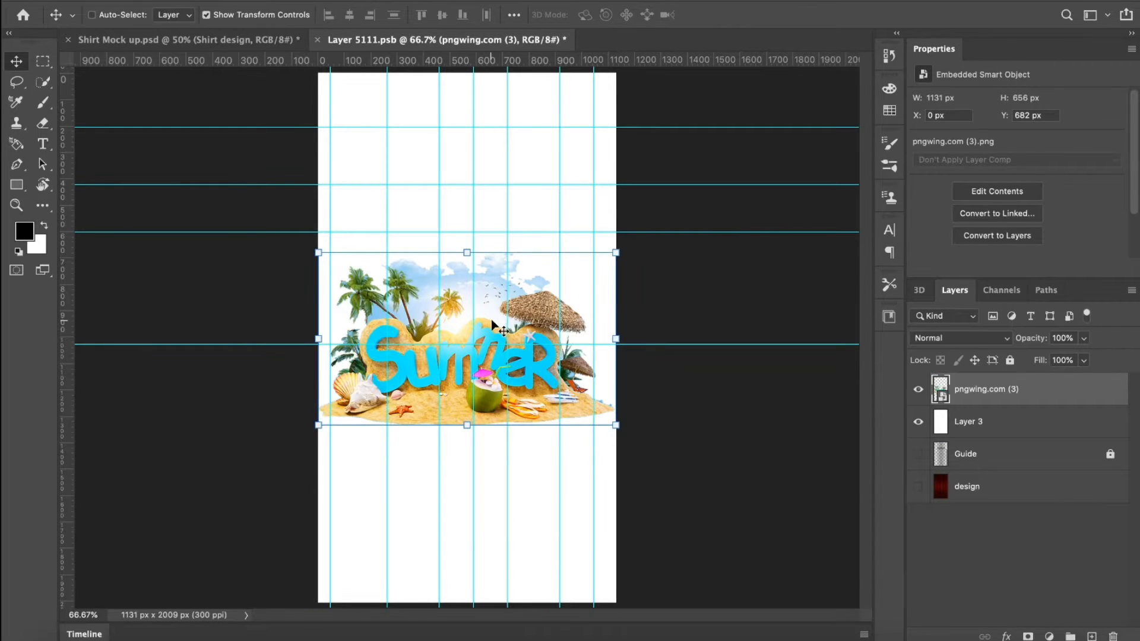
pyautogui.moveTo(491, 319); pyautogui.dragTo(494, 257)
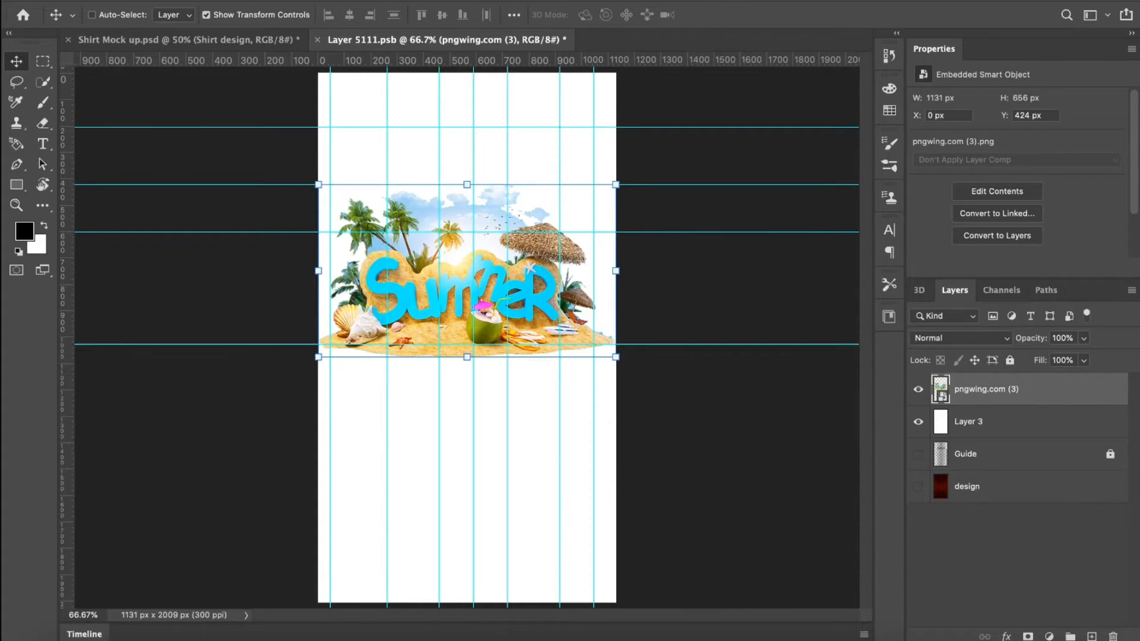
# - Save the smart object contents, return to Shirt Mock up.psd to see the front print, and select the Front group
pyautogui.click(123, 1)
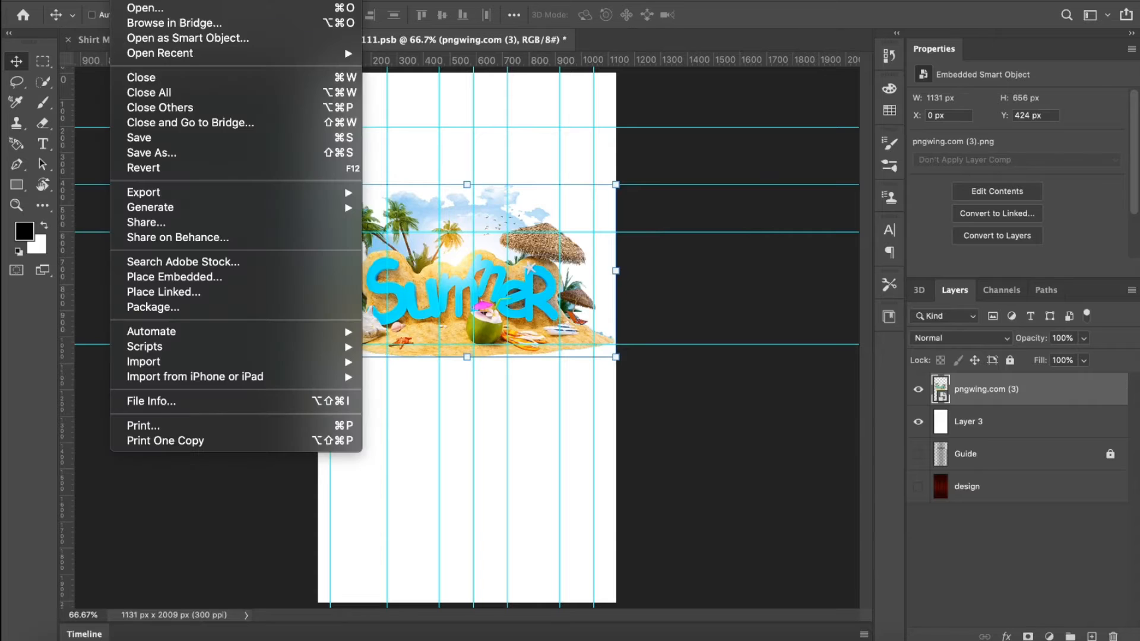
pyautogui.click(145, 143)
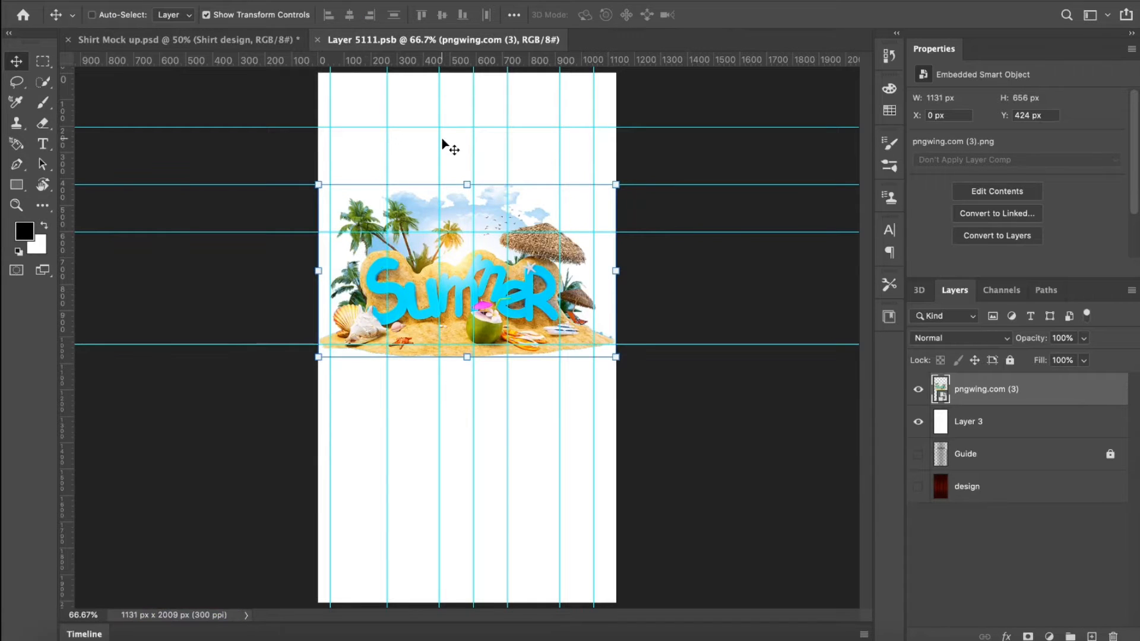
pyautogui.click(229, 40)
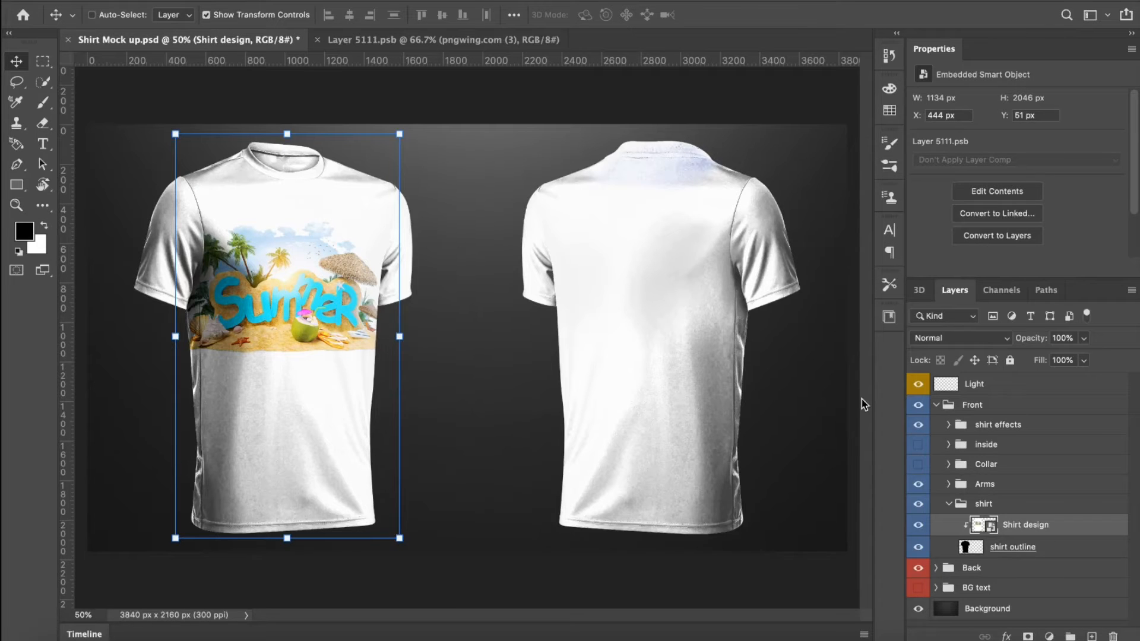
pyautogui.click(1037, 412)
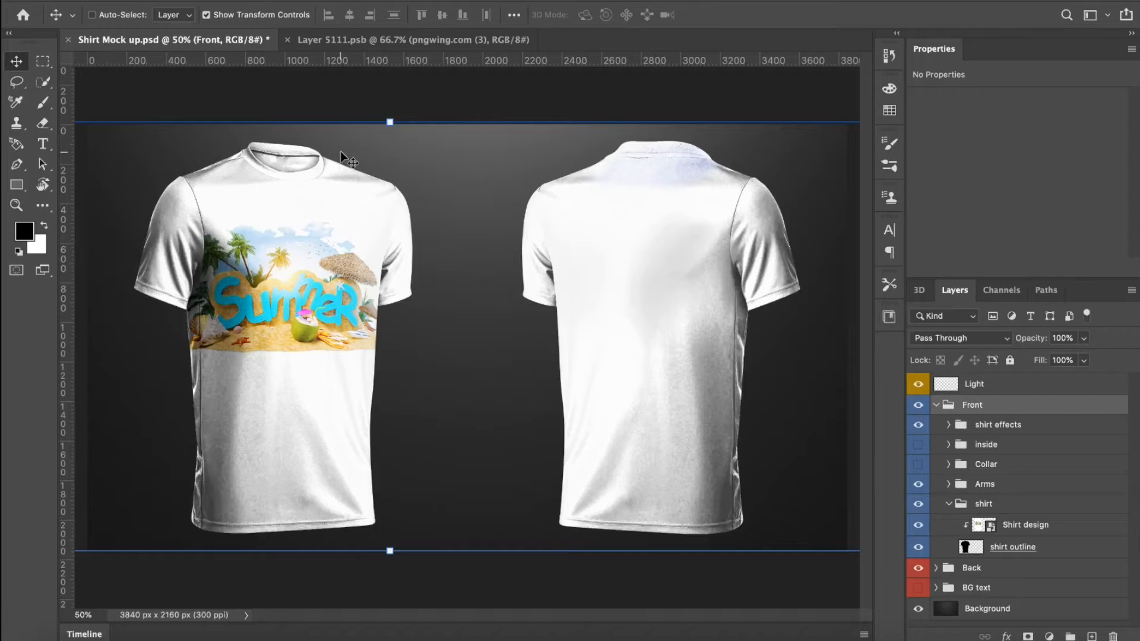
# - In Layer 5111.psb, scale the Summer artwork to about 839 × 486 px at X 146, Y 427 px, save, and view the mock-up
pyautogui.click(343, 40)
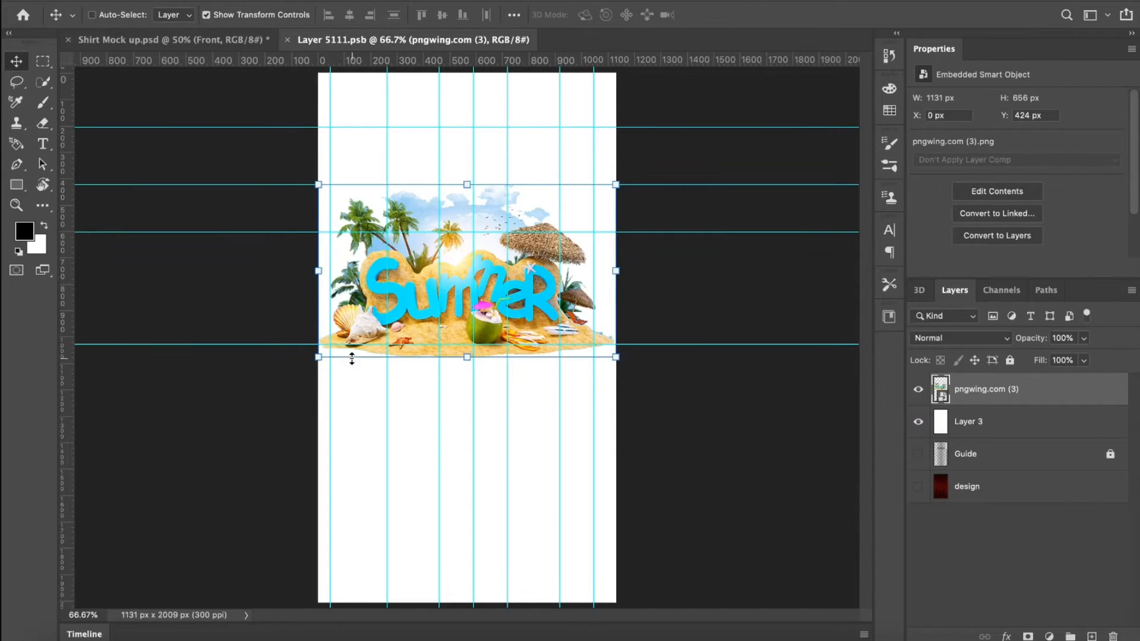
pyautogui.moveTo(319, 356); pyautogui.dragTo(392, 338)
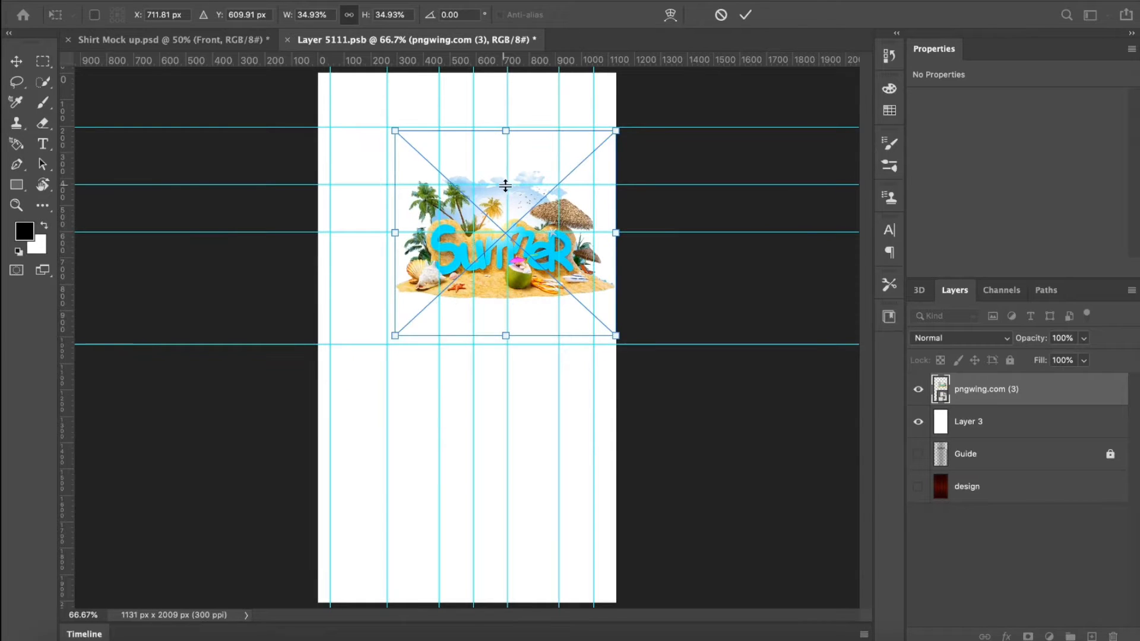
pyautogui.moveTo(527, 198); pyautogui.dragTo(481, 211)
pyautogui.press('Return')
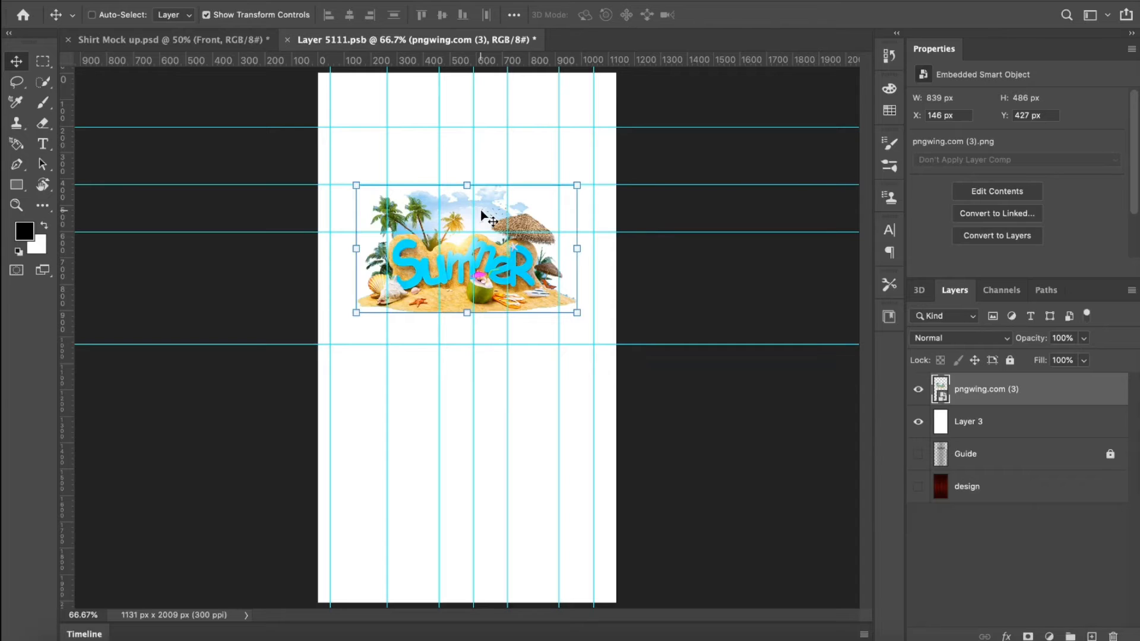
pyautogui.press('super+s')
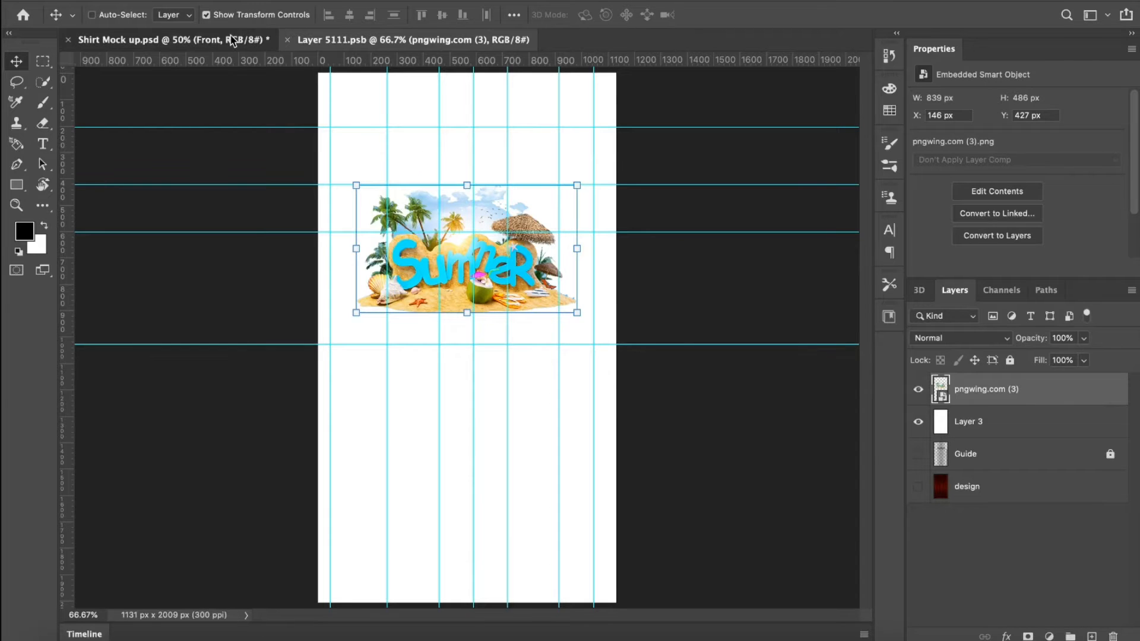
pyautogui.click(231, 41)
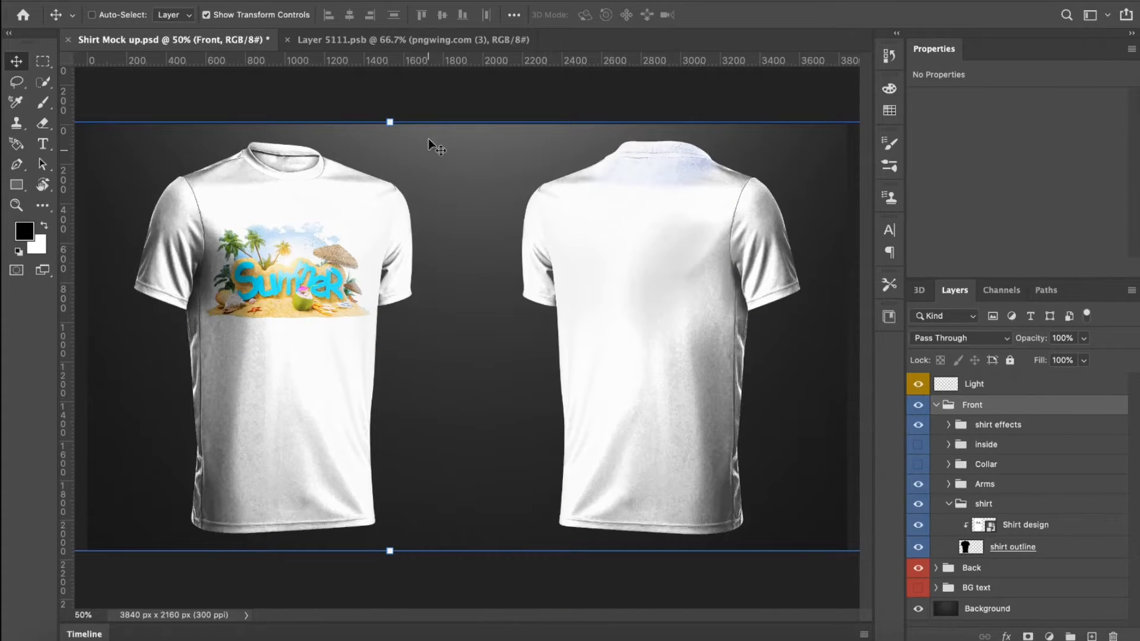
# - Go back to Layer 5111.psb and shift the Summer artwork right to about X 207 px
pyautogui.click(453, 40)
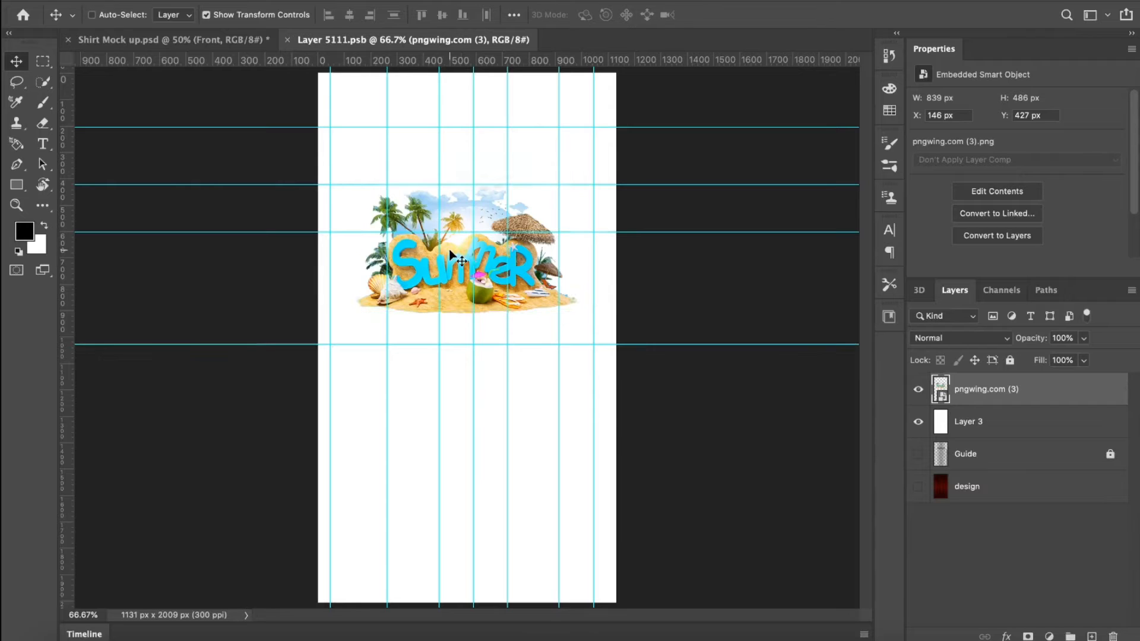
pyautogui.moveTo(461, 261); pyautogui.dragTo(486, 260)
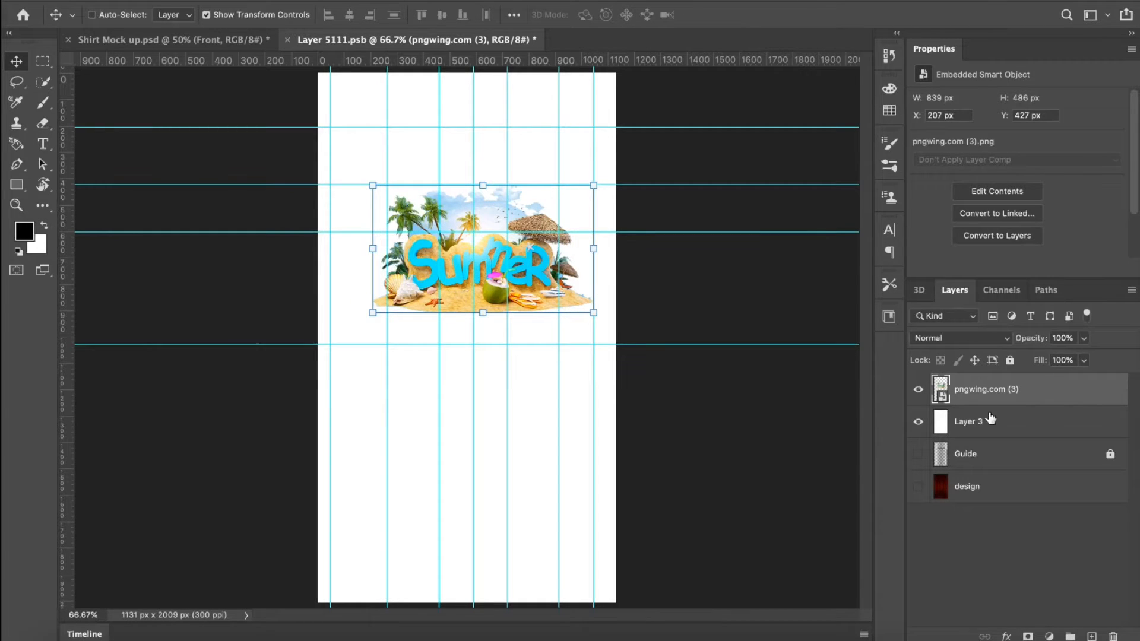
# - Compare the artwork's placement with the Guide layer while Layer 3 is hidden, and restore both layers' visibility
pyautogui.click(919, 422)
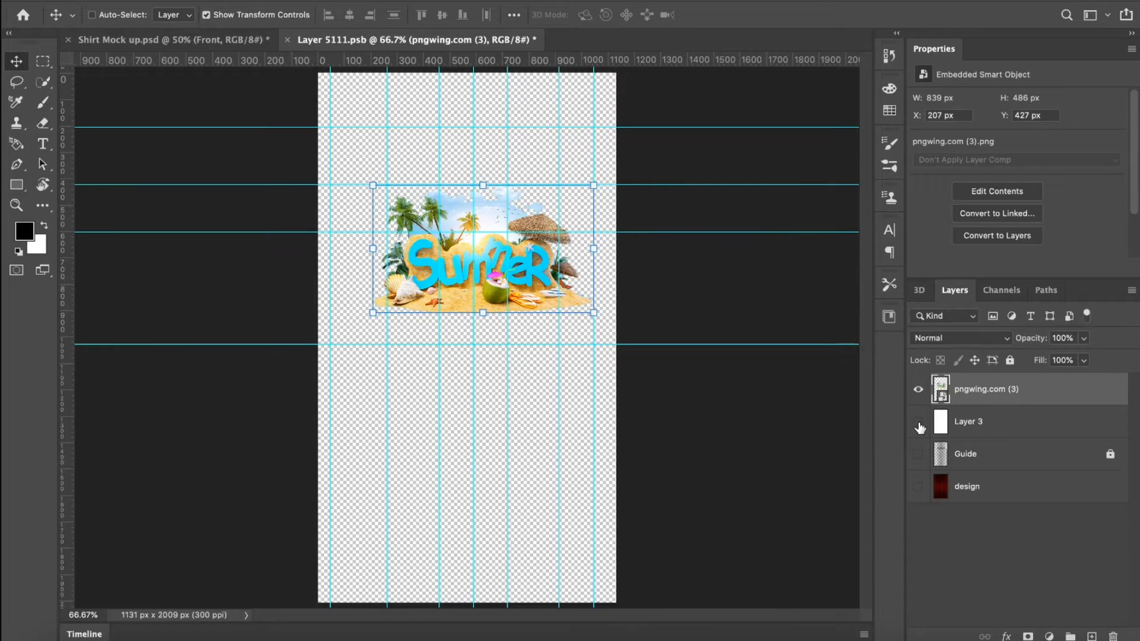
pyautogui.click(918, 455)
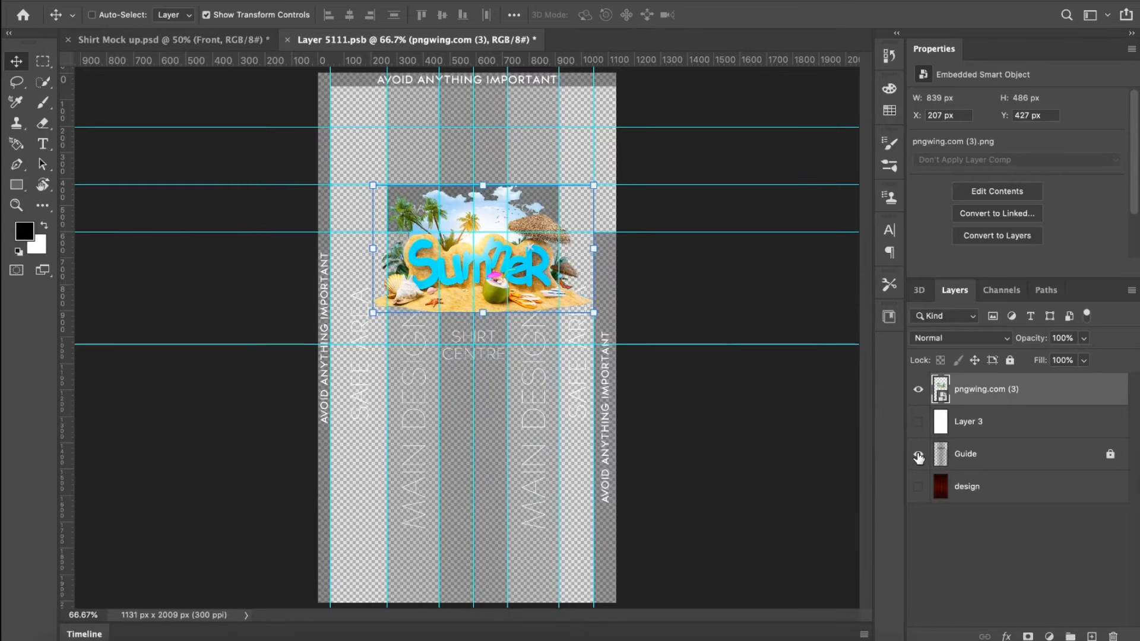
pyautogui.click(919, 455)
pyautogui.click(919, 422)
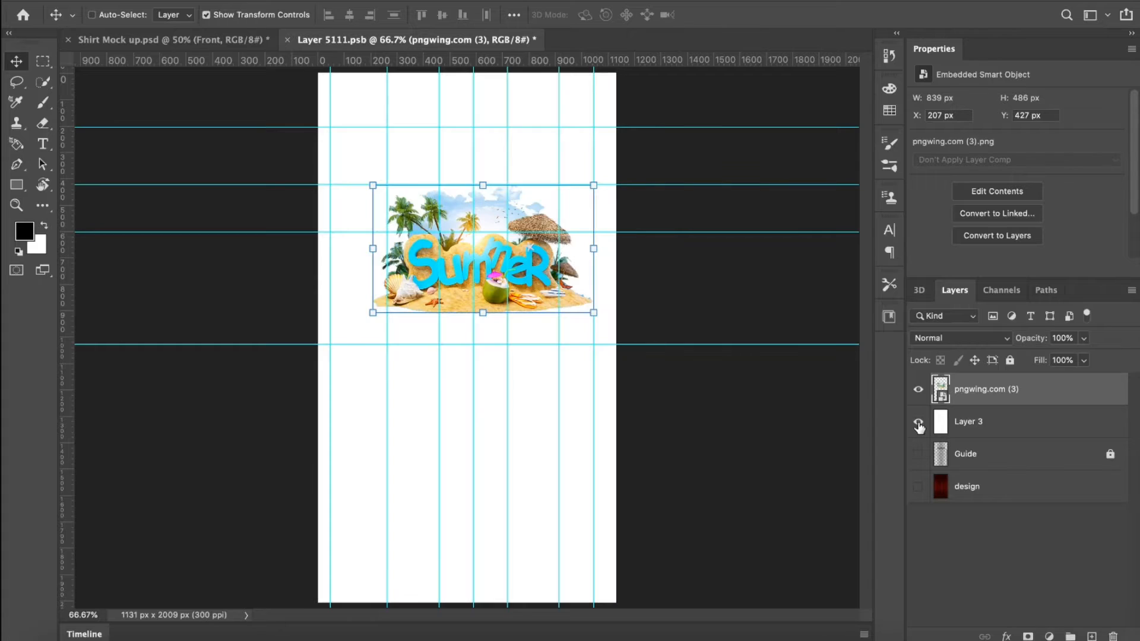
# - Nudge the Summer artwork right to about X 236 px, save the smart object, and return to Shirt Mock up.psd
pyautogui.moveTo(461, 201); pyautogui.dragTo(470, 205)
pyautogui.press('super+s')
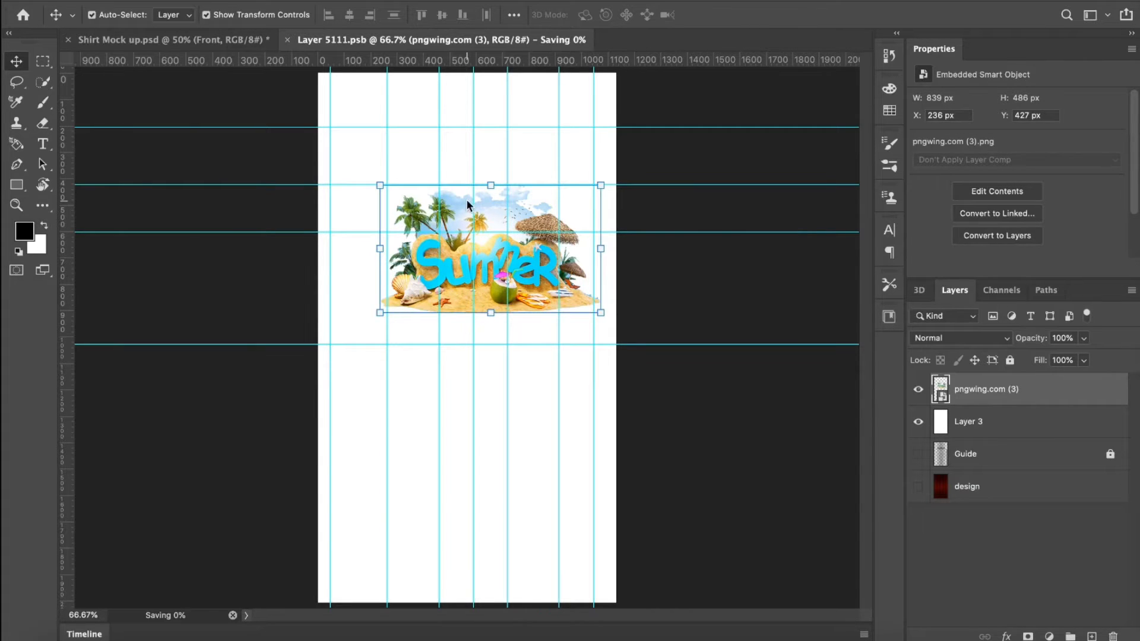
pyautogui.click(215, 47)
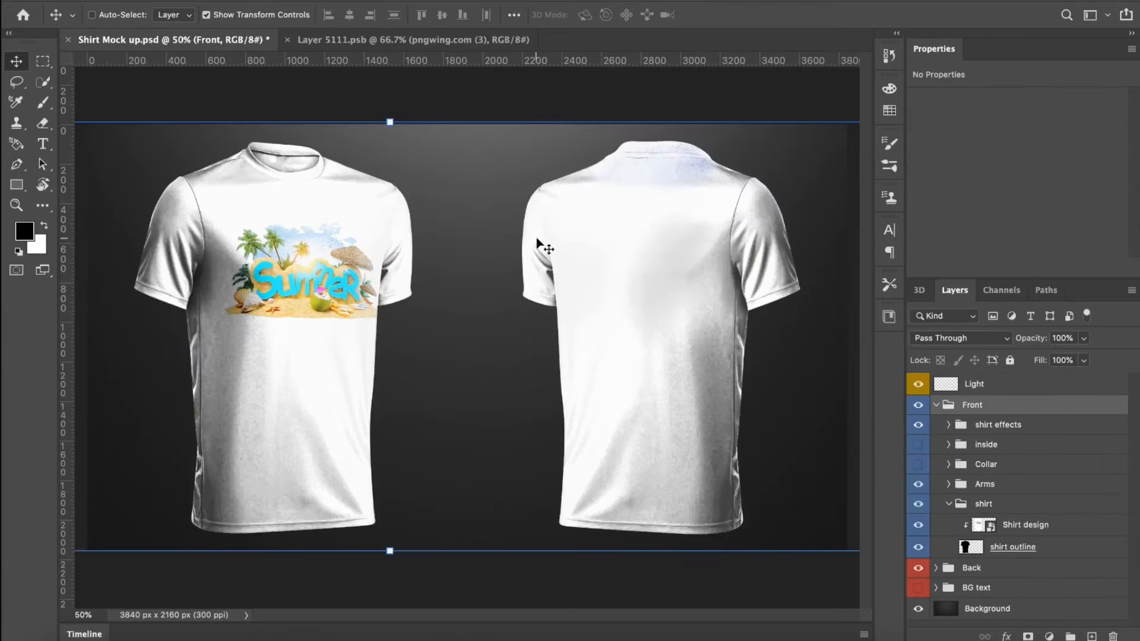
# - In Layer 5111.psb, add a Color Overlay to Layer 3 in bright blue, about #00deff, at 100% opacity
pyautogui.click(408, 38)
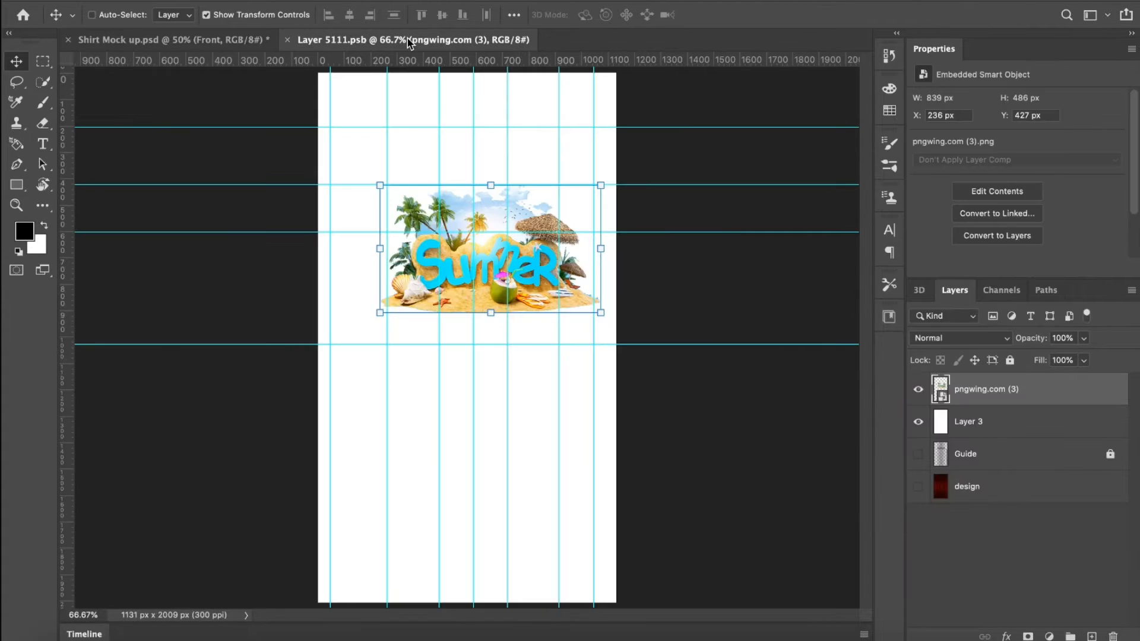
pyautogui.click(991, 424)
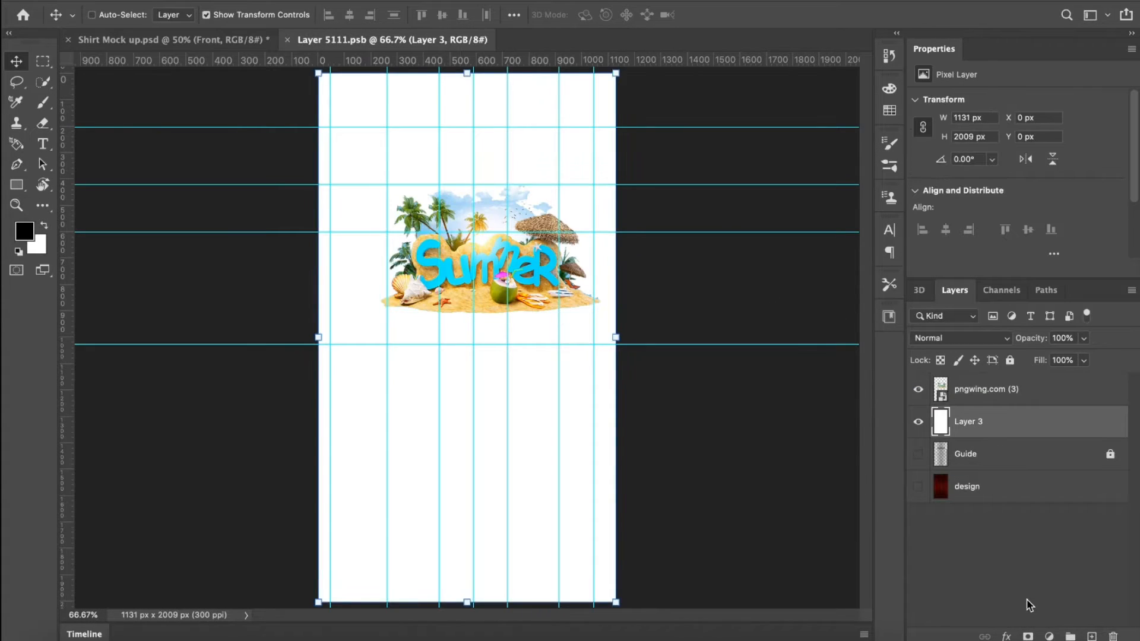
pyautogui.click(1006, 636)
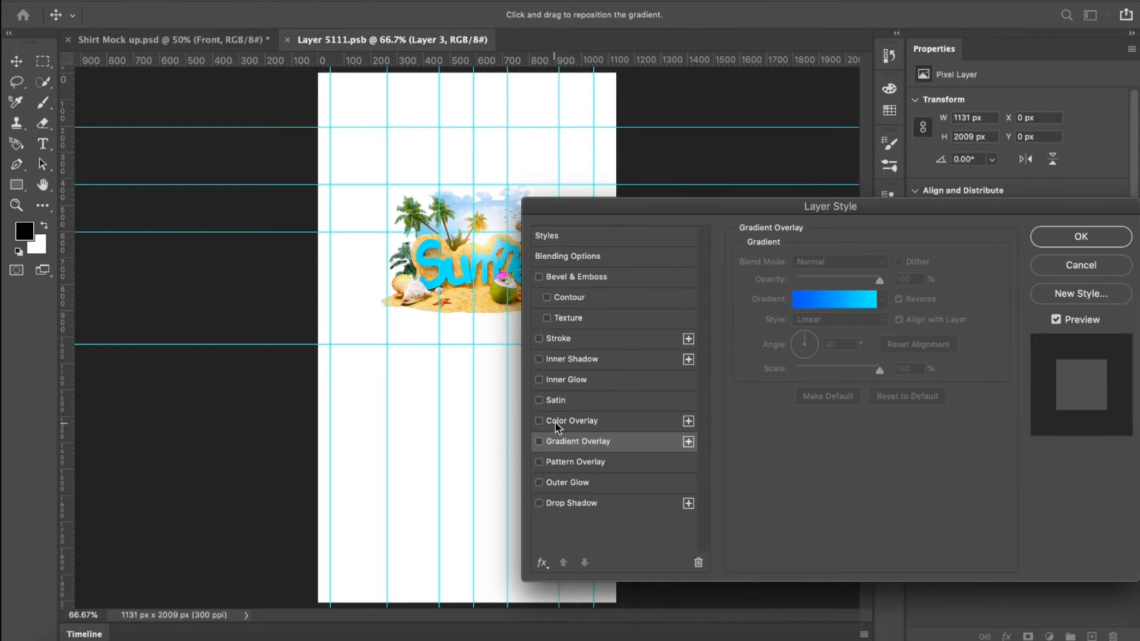
pyautogui.click(562, 426)
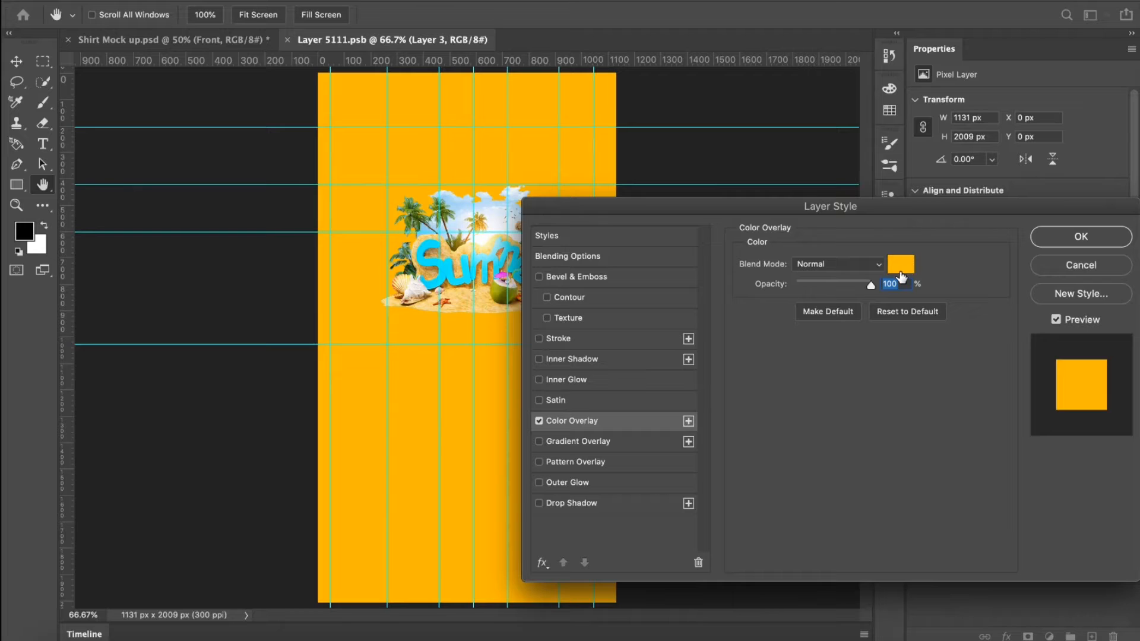
pyautogui.click(902, 264)
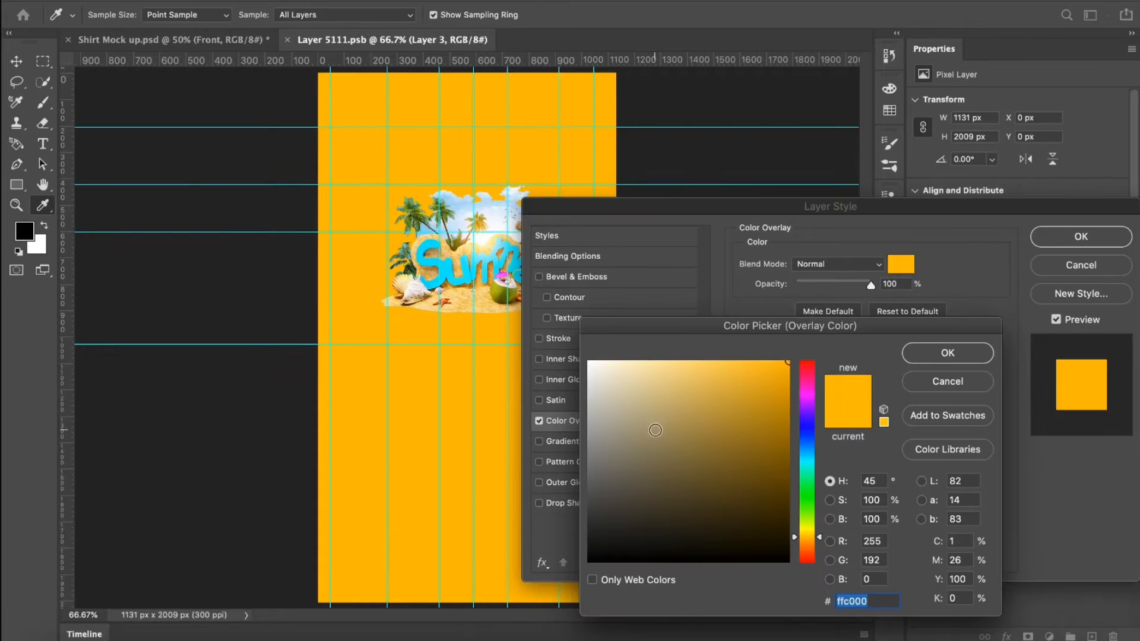
pyautogui.click(809, 466)
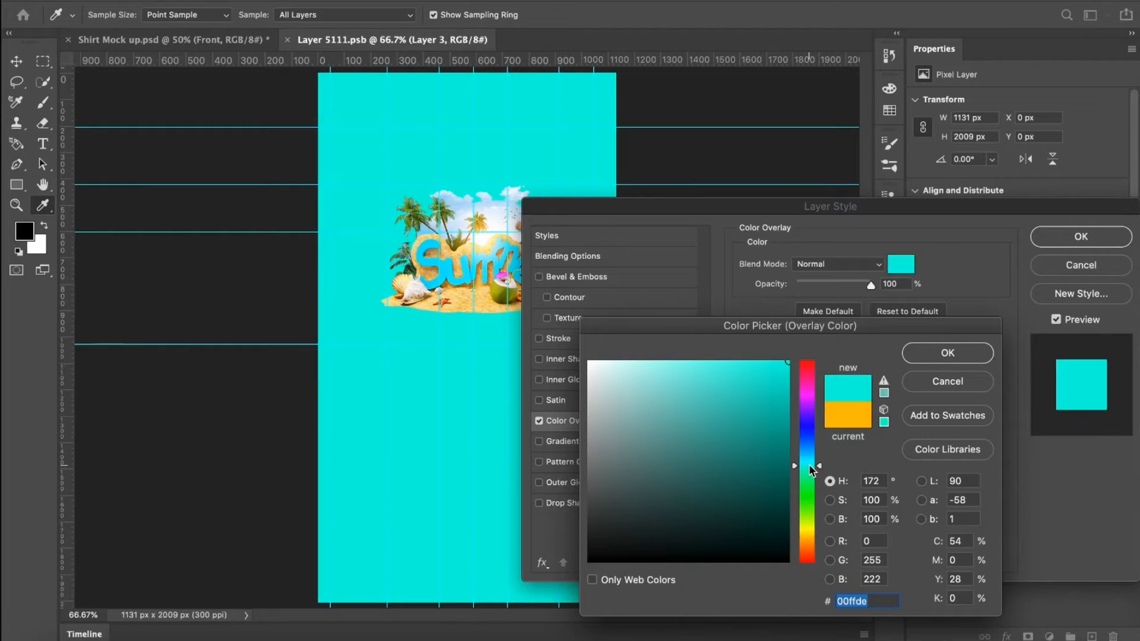
pyautogui.moveTo(809, 464); pyautogui.dragTo(811, 461)
pyautogui.click(922, 352)
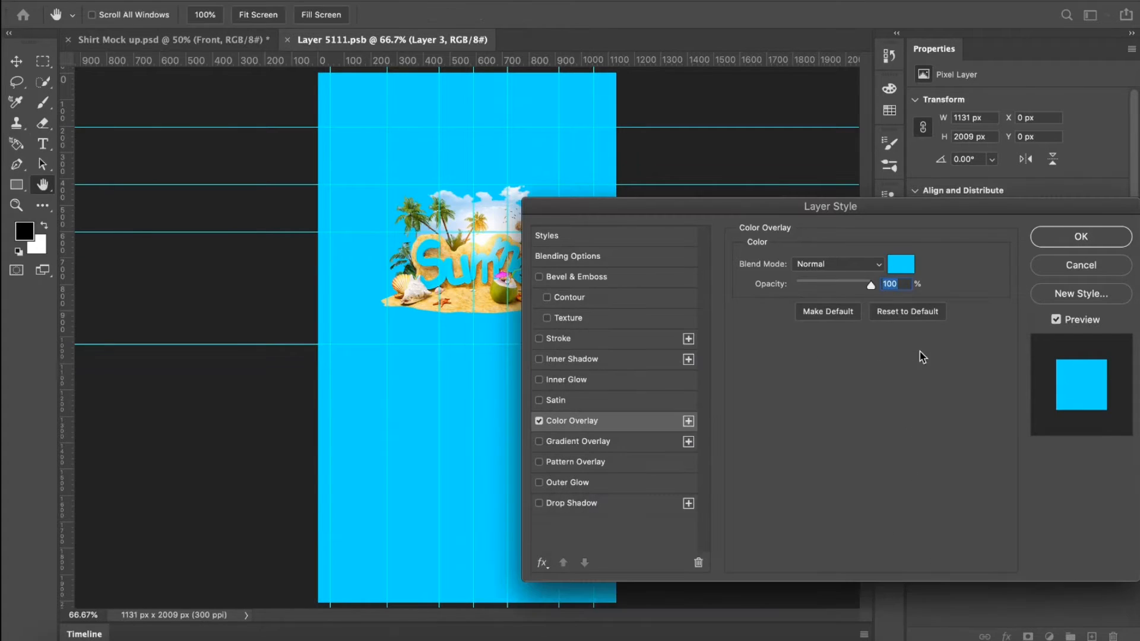
pyautogui.click(1077, 241)
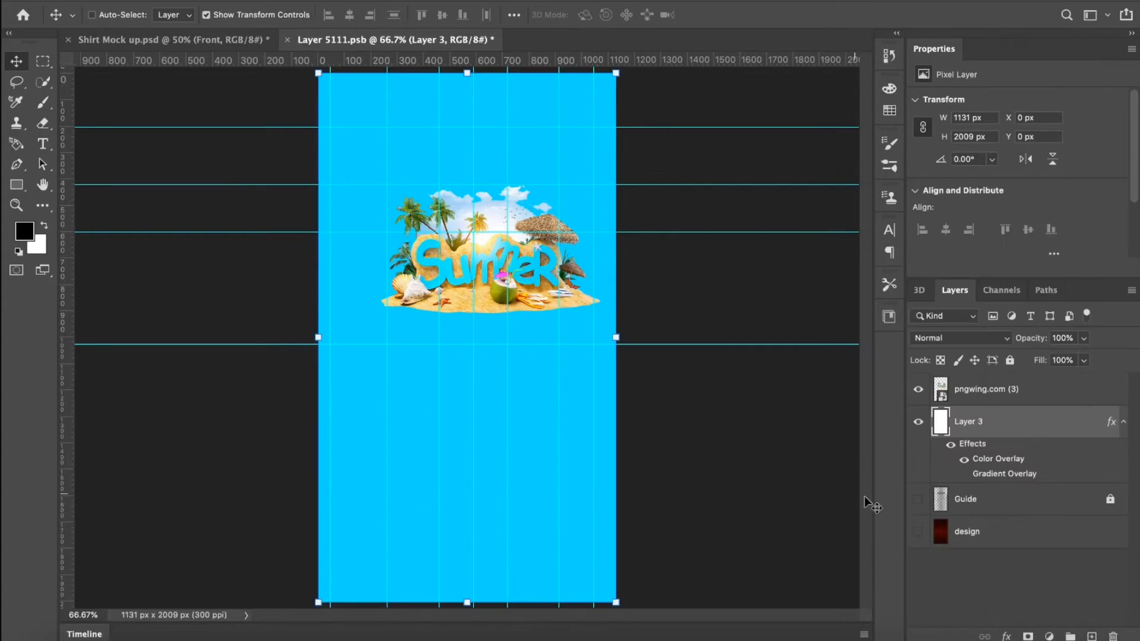
# - Save the recoloured front design in Layer 5111.psb and view it on Shirt Mock up.psd
pyautogui.click(946, 579)
pyautogui.hotkey('ctrl', 's')
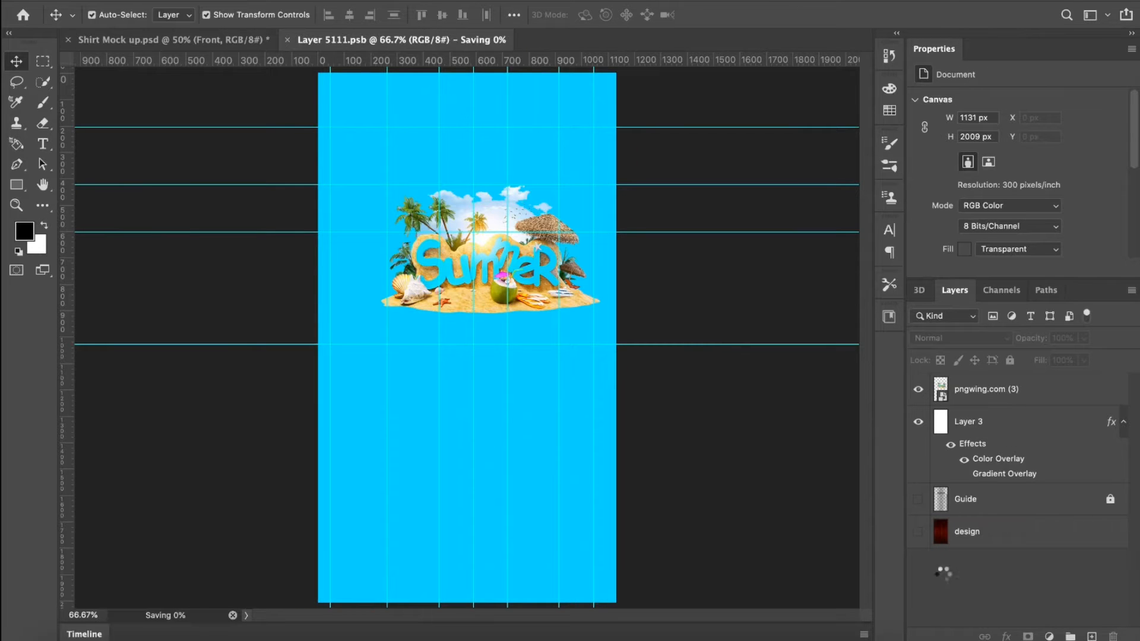
pyautogui.click(204, 42)
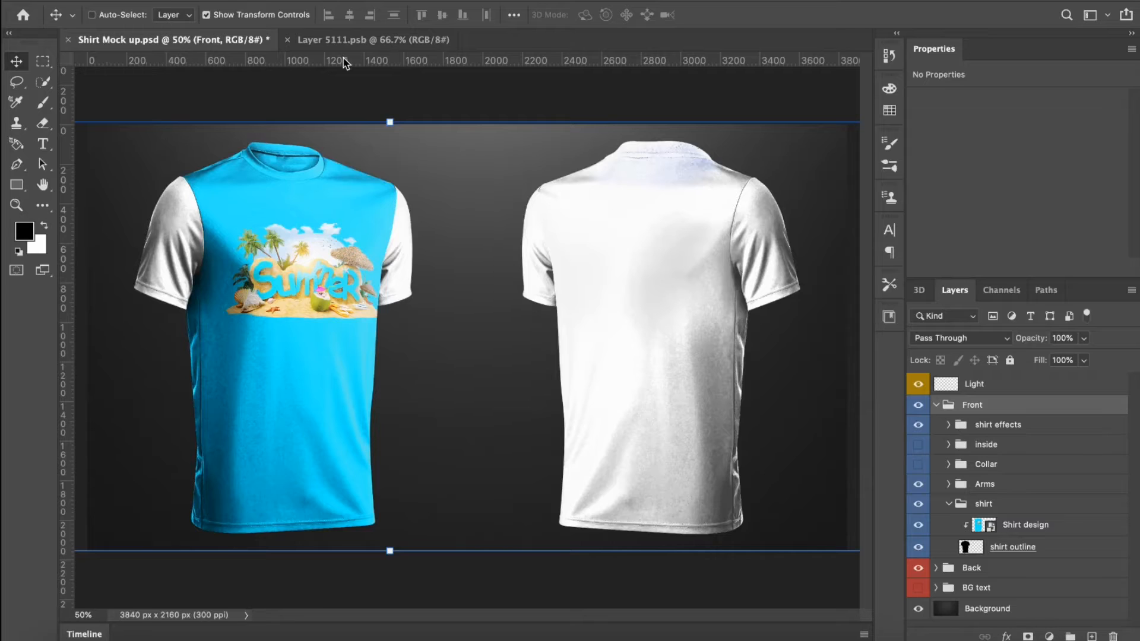
# - Sample the blue background of Layer 5111.psb as the foreground color, #00deff, and close that document
pyautogui.click(368, 40)
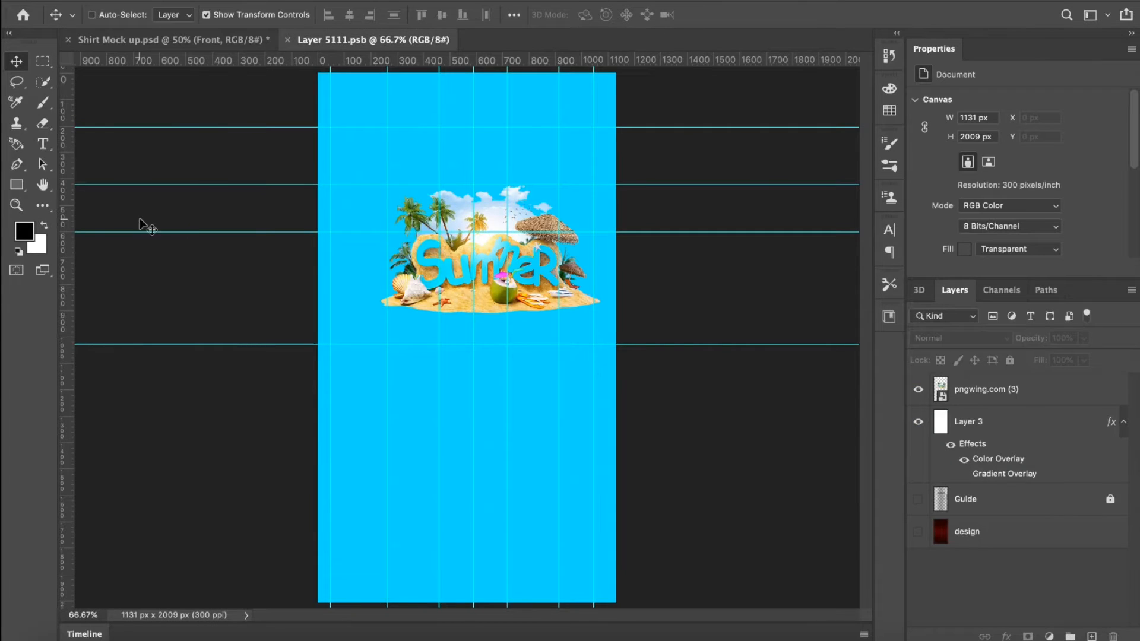
pyautogui.click(26, 231)
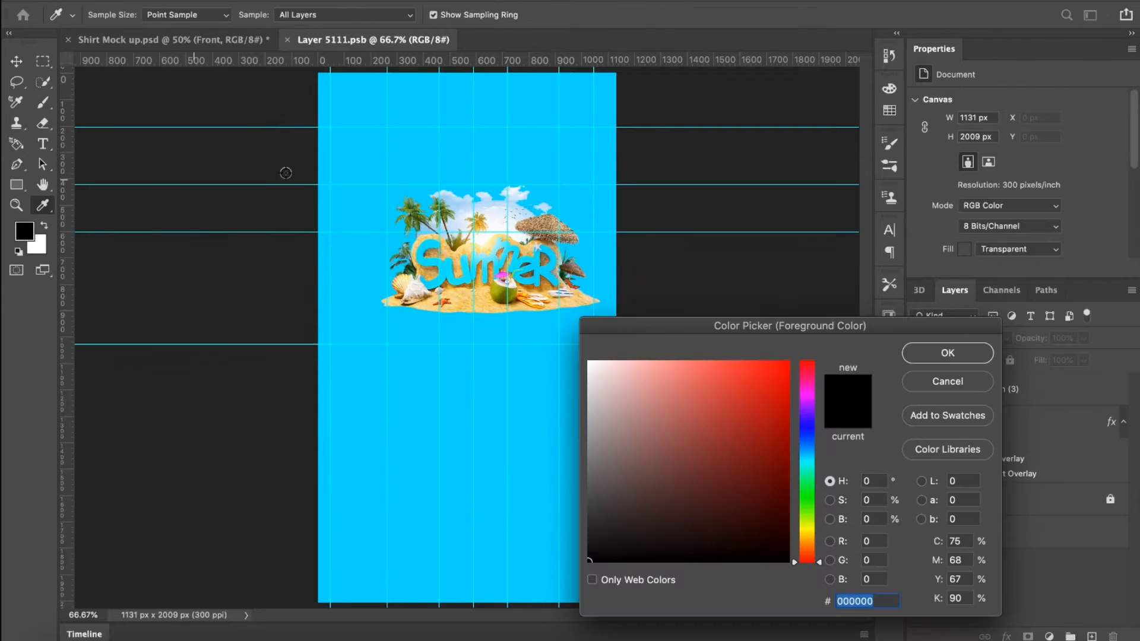
pyautogui.click(358, 148)
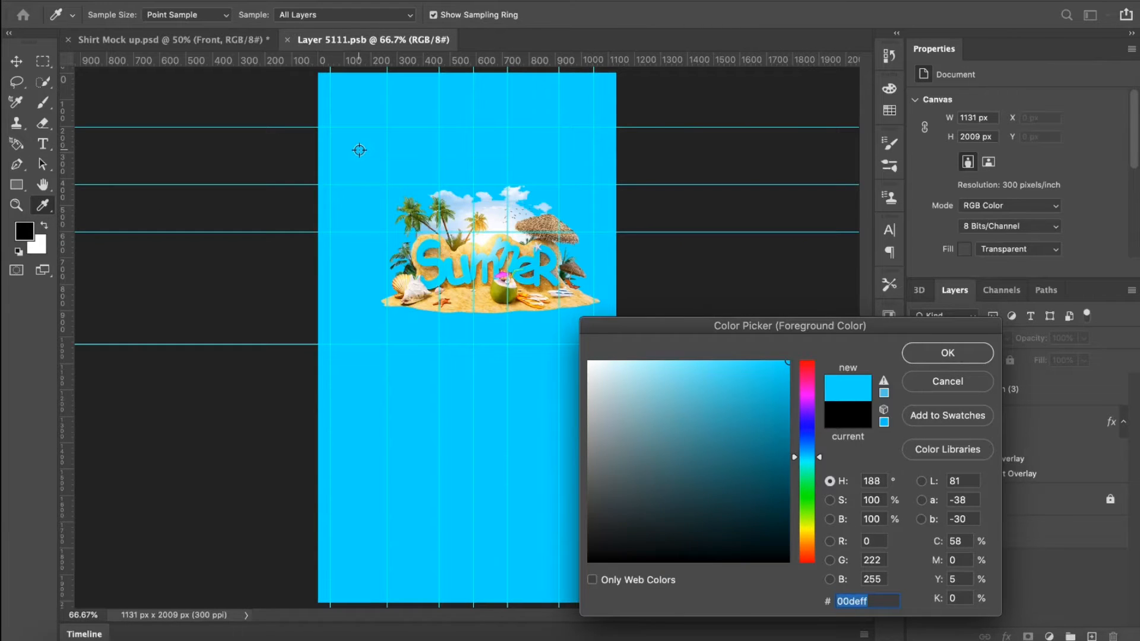
pyautogui.click(947, 354)
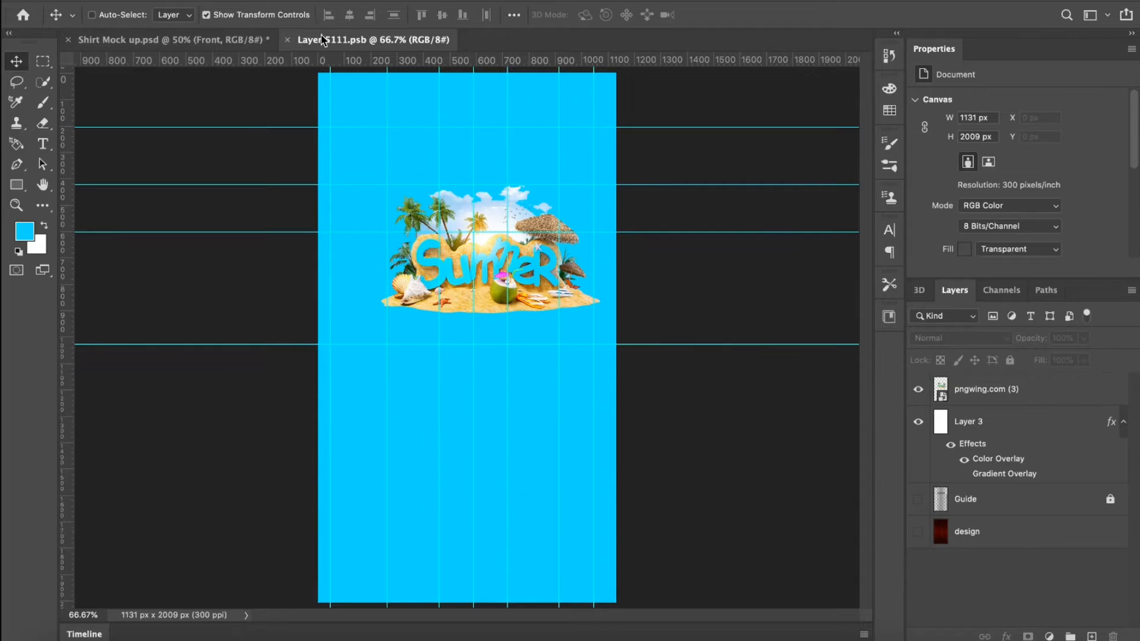
pyautogui.click(287, 40)
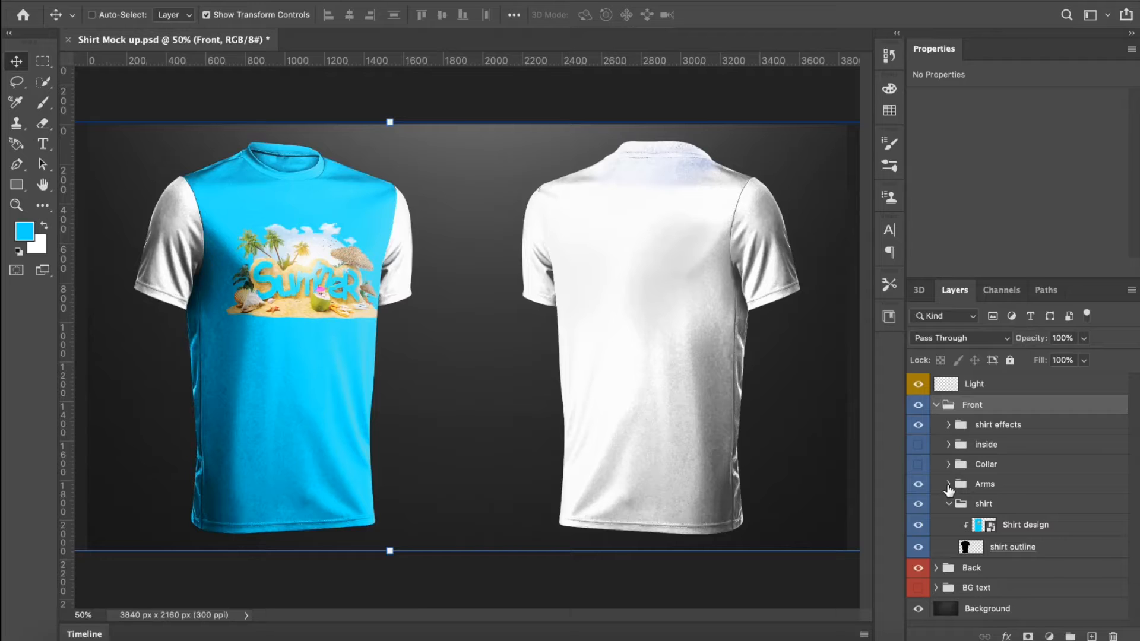
# - Expand the front Arms group, collapse the shirt group, and open the R arm design smart object for editing
pyautogui.click(948, 484)
pyautogui.scroll(-3, 1007, 491)
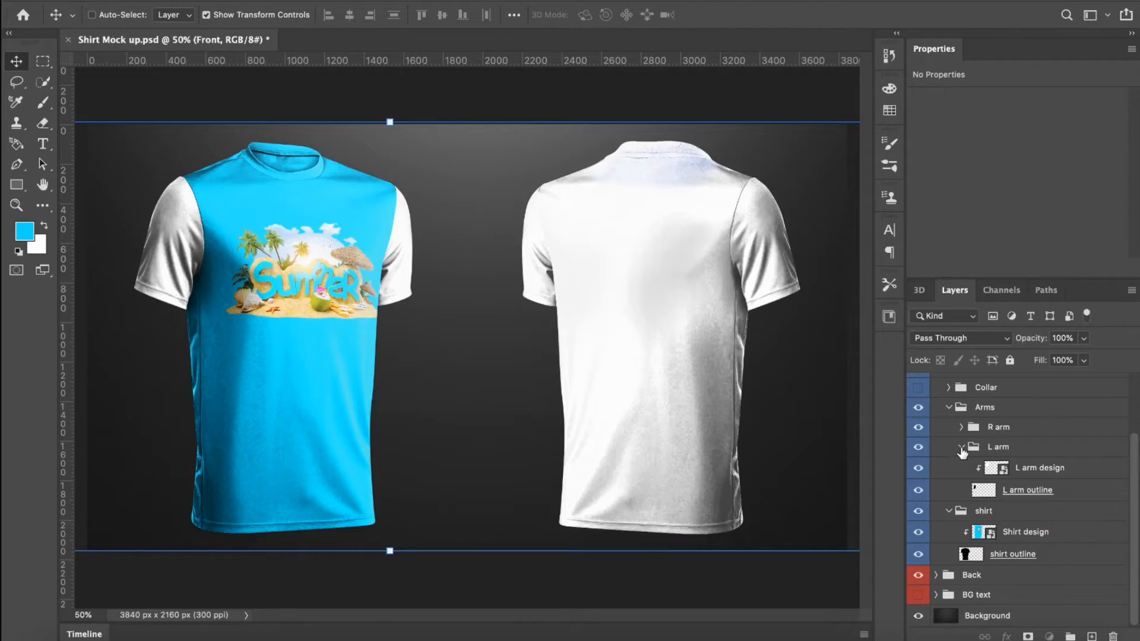
pyautogui.click(962, 449)
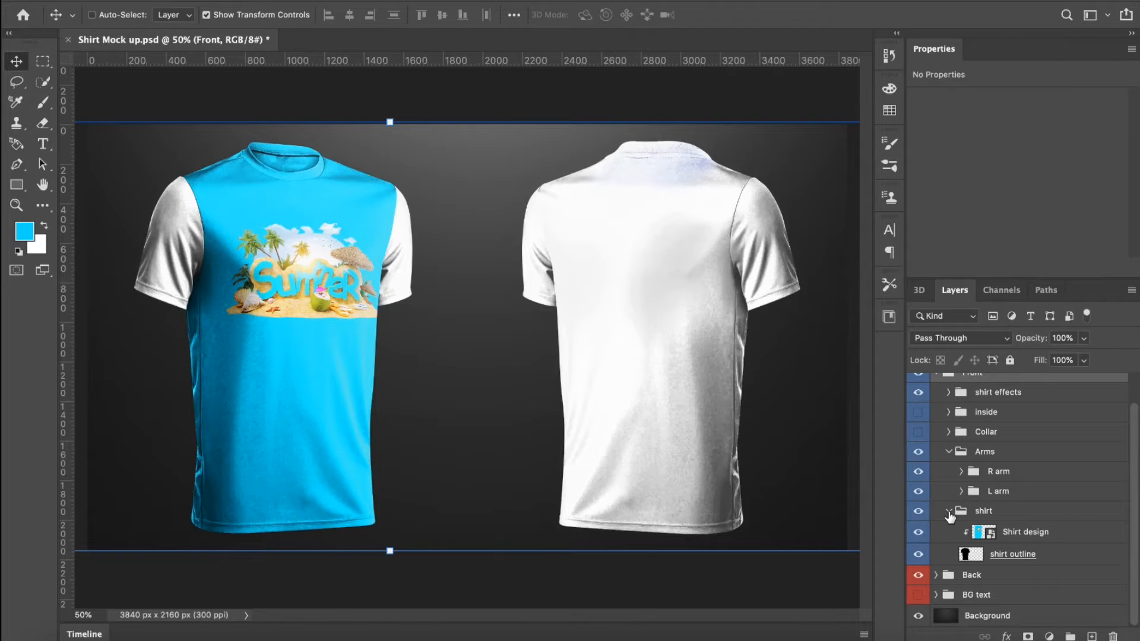
pyautogui.click(949, 512)
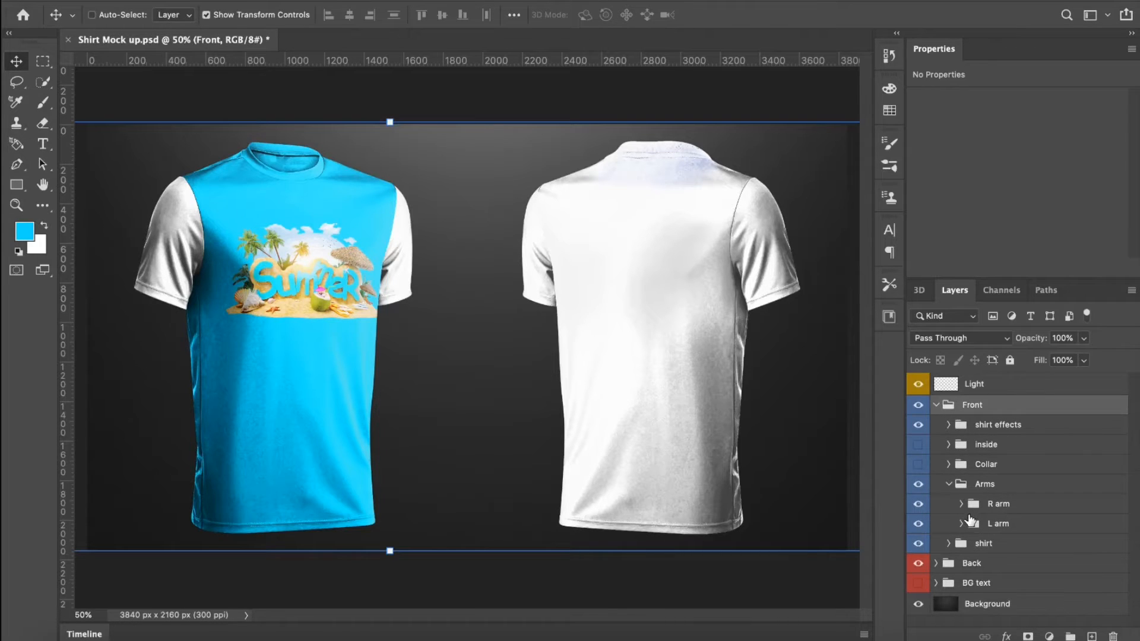
pyautogui.click(962, 505)
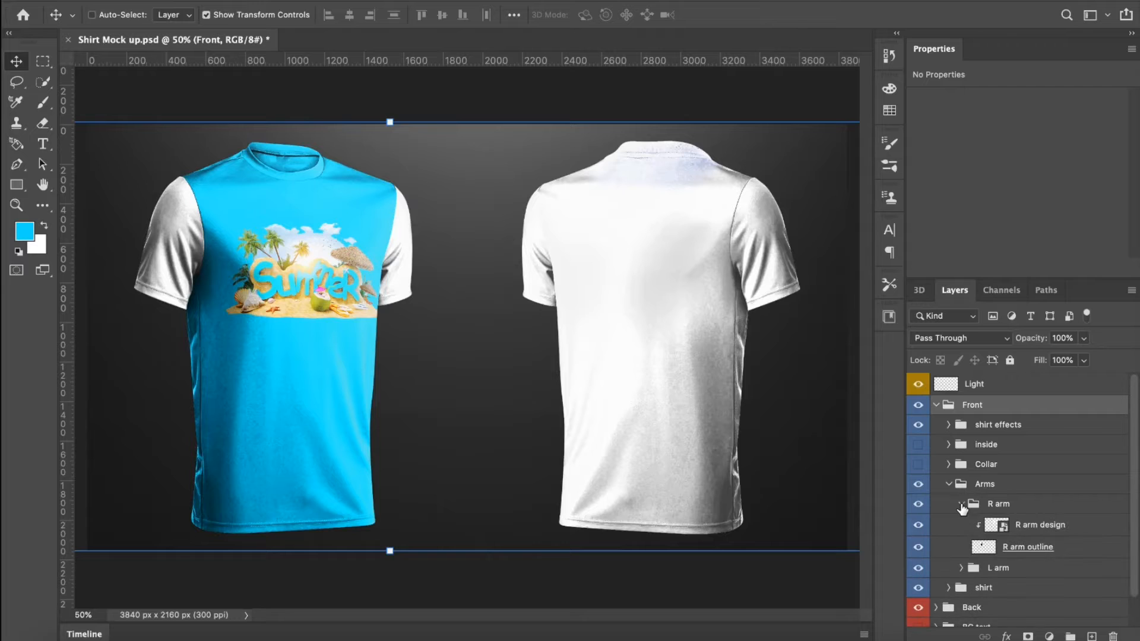
pyautogui.doubleClick(1003, 526)
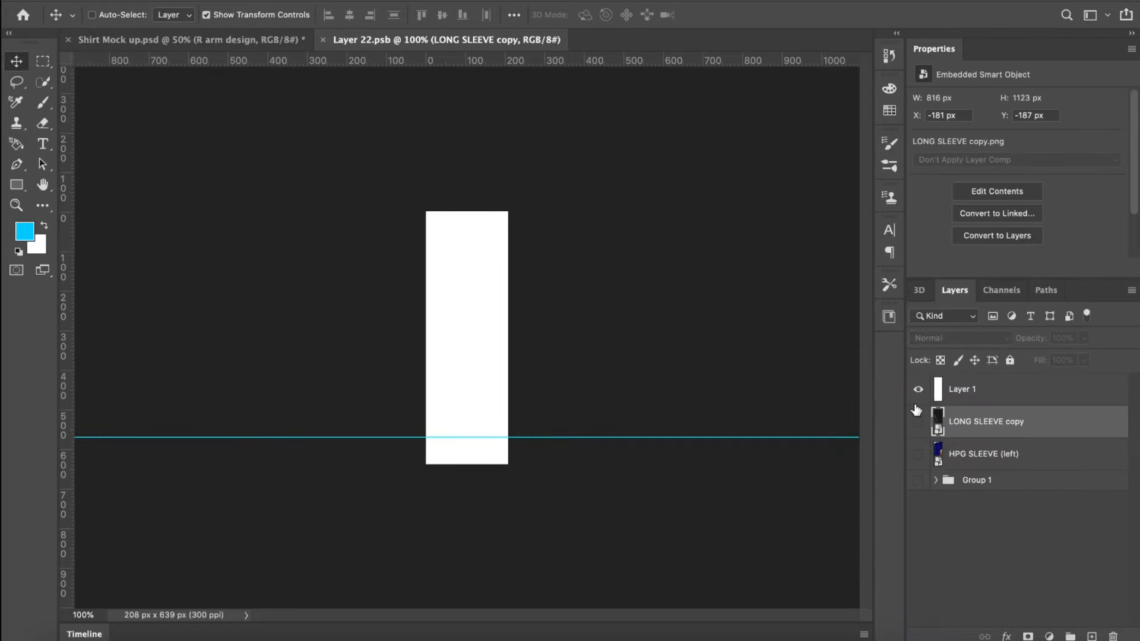
# - Fill Layer 1 of Layer 22.psb with the blue foreground color, save it, and return to Shirt Mock up.psd
pyautogui.click(968, 395)
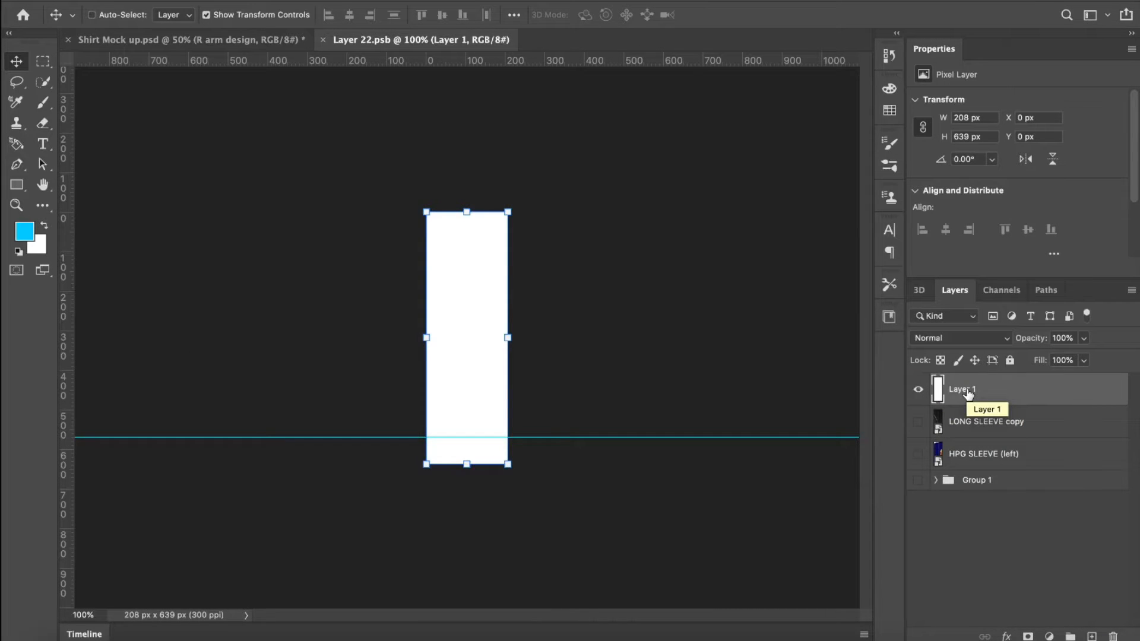
pyautogui.hotkey('alt', 'BackSpace')
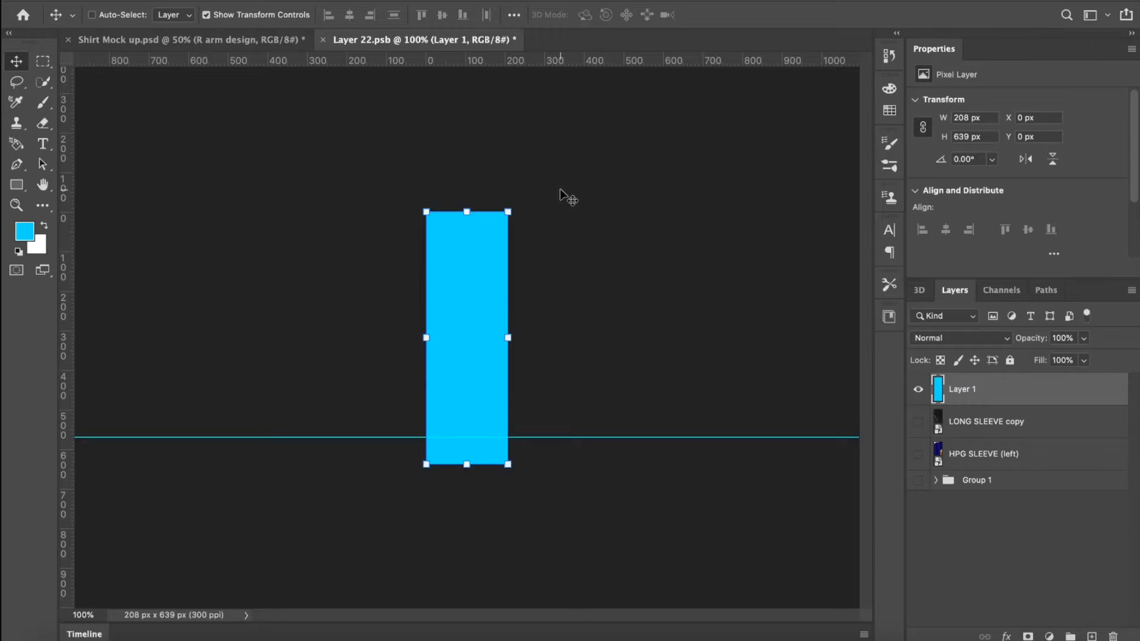
pyautogui.click(124, 0)
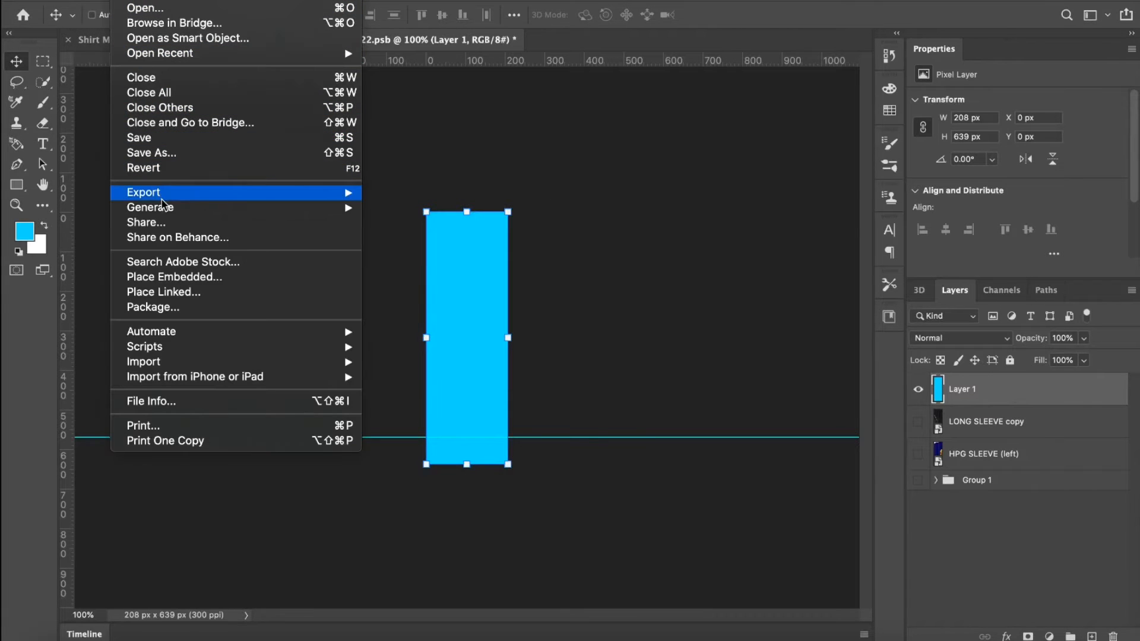
pyautogui.click(158, 137)
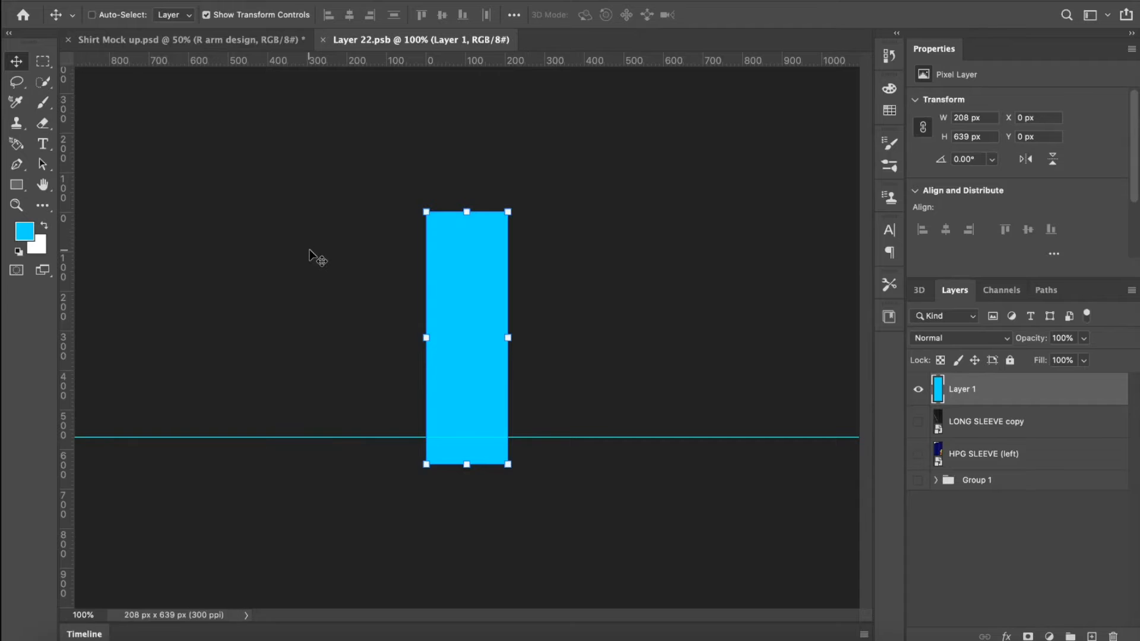
pyautogui.click(190, 39)
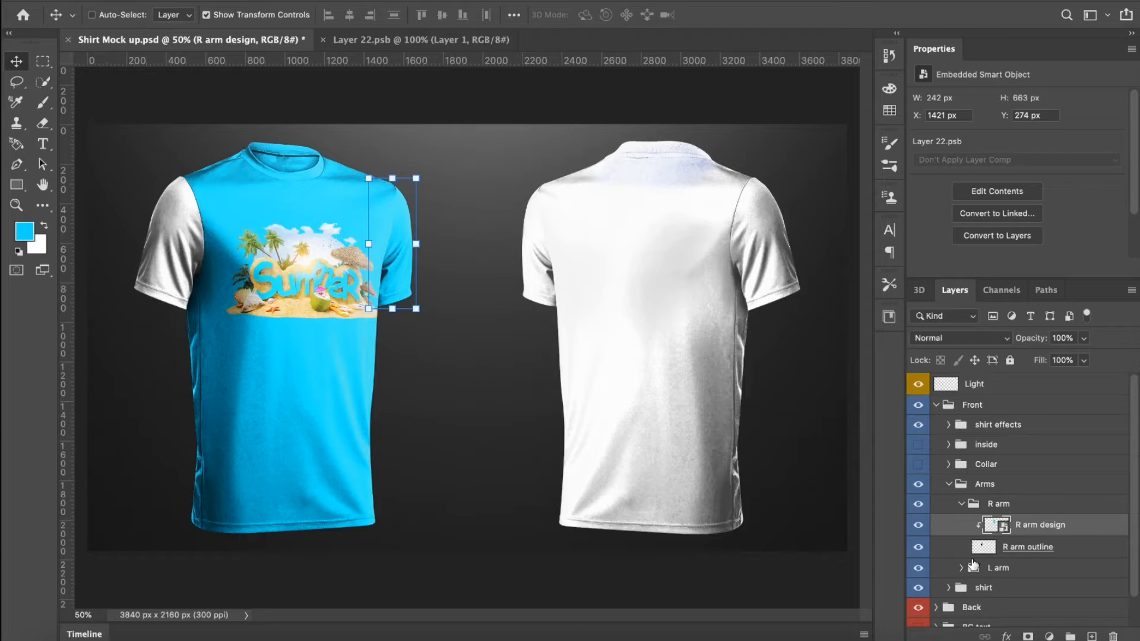
# - Expand the L arm group and open its L arm design smart object for editing
pyautogui.scroll(-1, 974, 565)
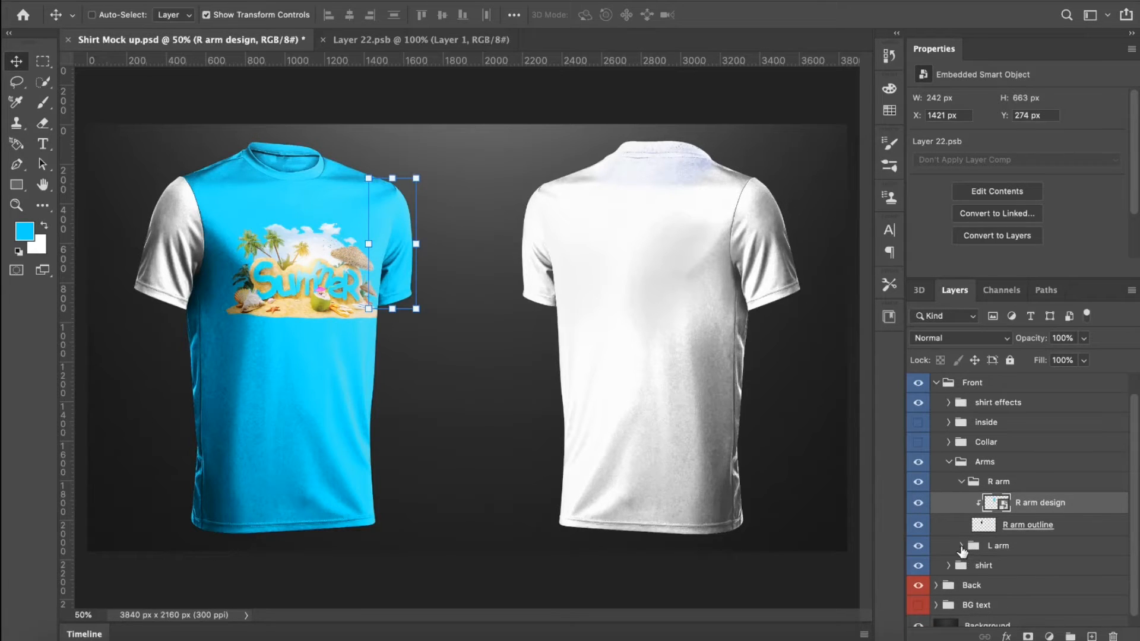
pyautogui.click(962, 546)
pyautogui.click(962, 547)
pyautogui.click(962, 546)
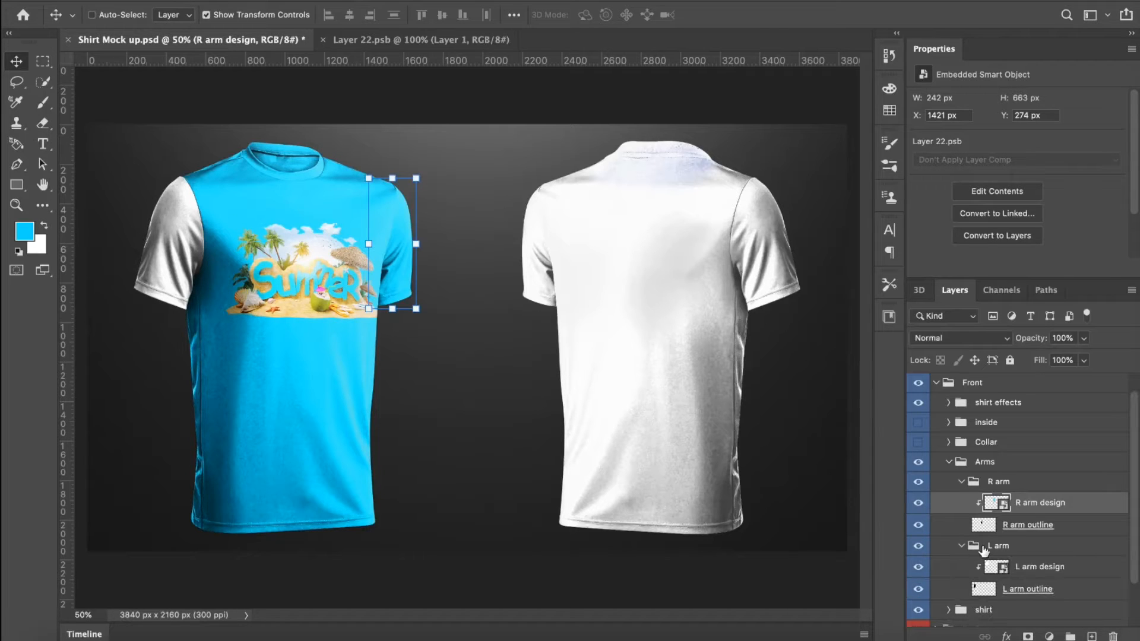
pyautogui.click(1006, 571)
pyautogui.doubleClick(1006, 570)
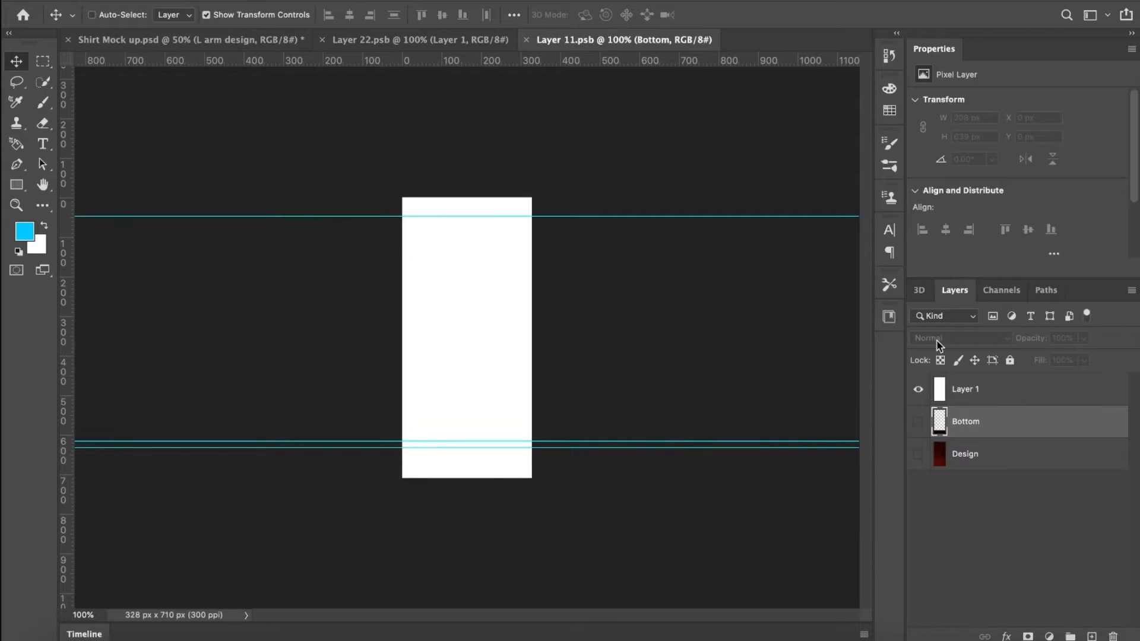
# - Fill Layer 1 of Layer 11.psb with the blue foreground using the Paint Bucket, save, and view the mock-up
pyautogui.click(969, 398)
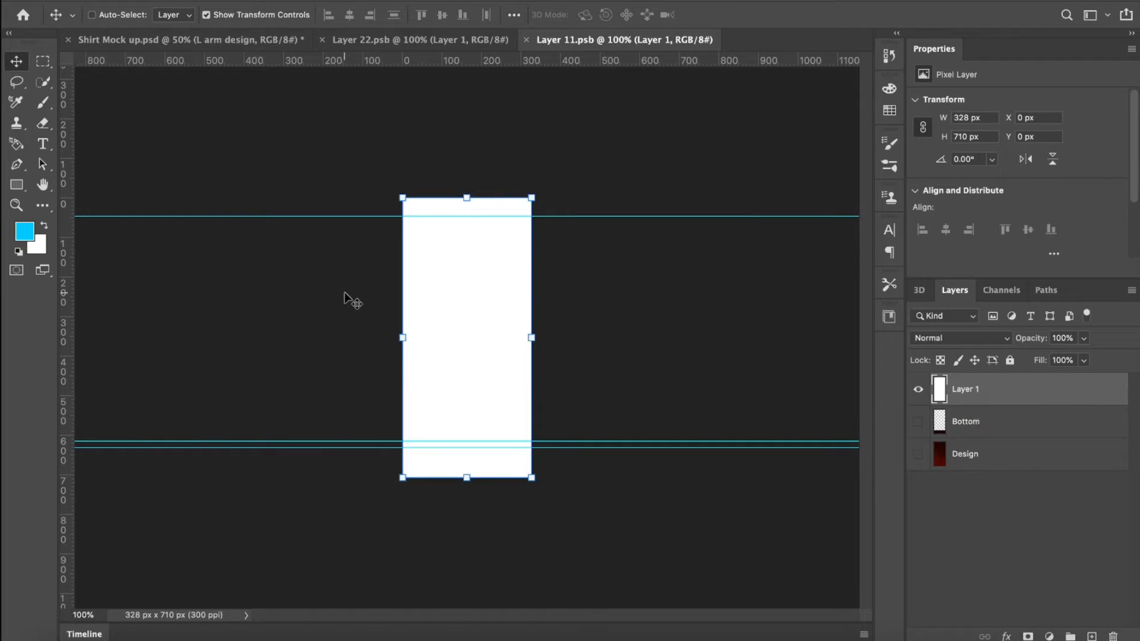
pyautogui.press('i')
pyautogui.click(42, 205)
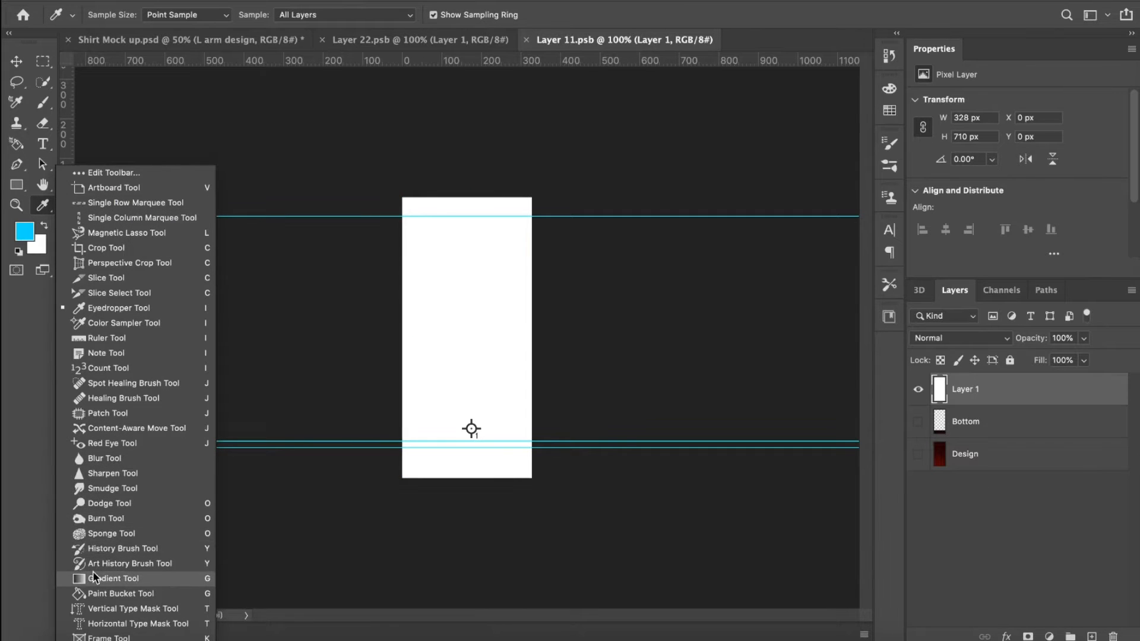
pyautogui.click(92, 593)
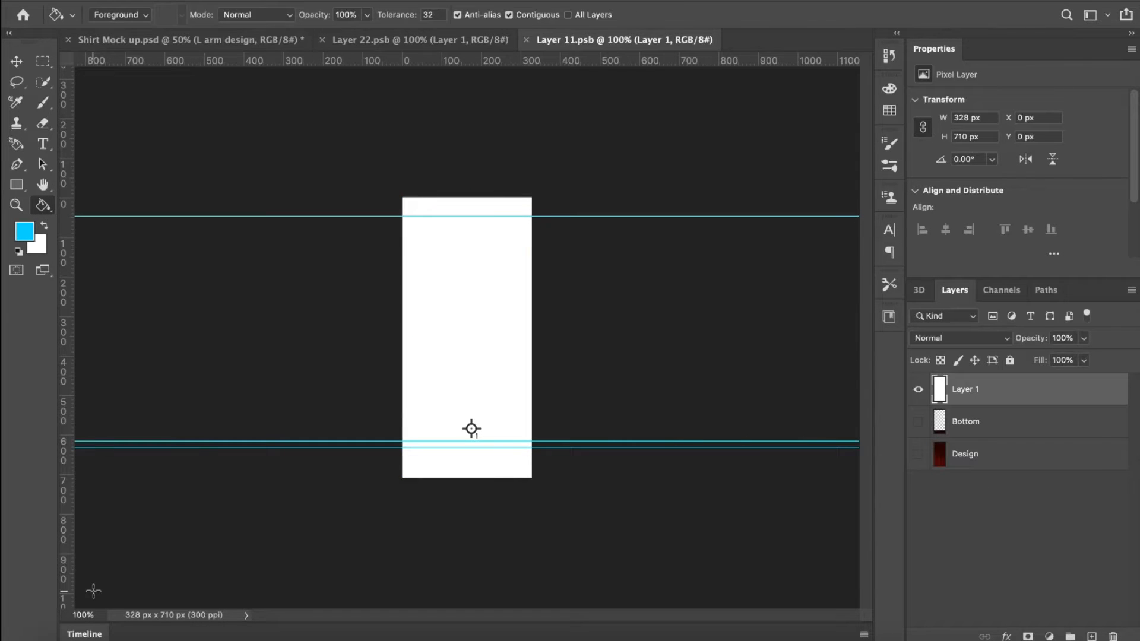
pyautogui.click(472, 291)
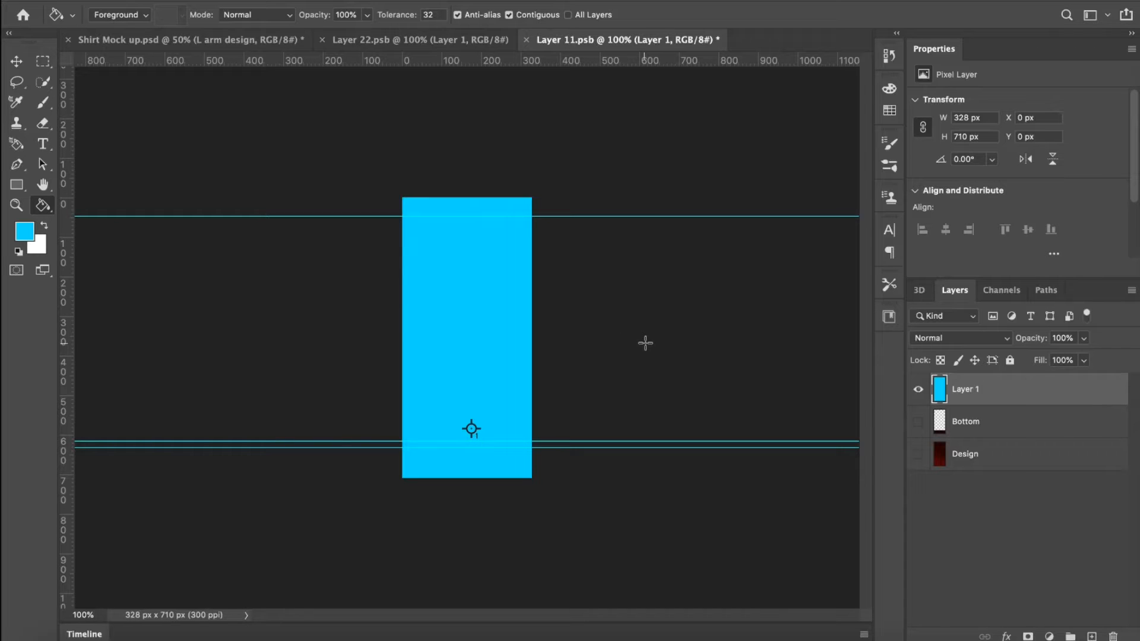
pyautogui.press('super+s')
pyautogui.click(199, 40)
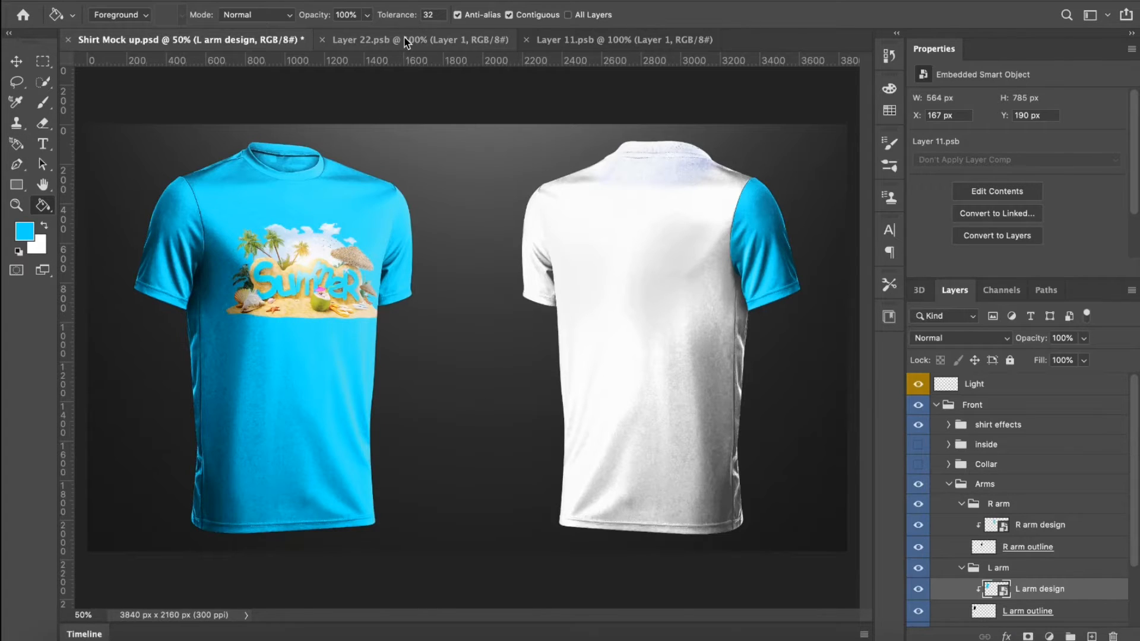
# - Close the saved right sleeve document Layer 22.psb and switch to Layer 11.psb
pyautogui.click(501, 40)
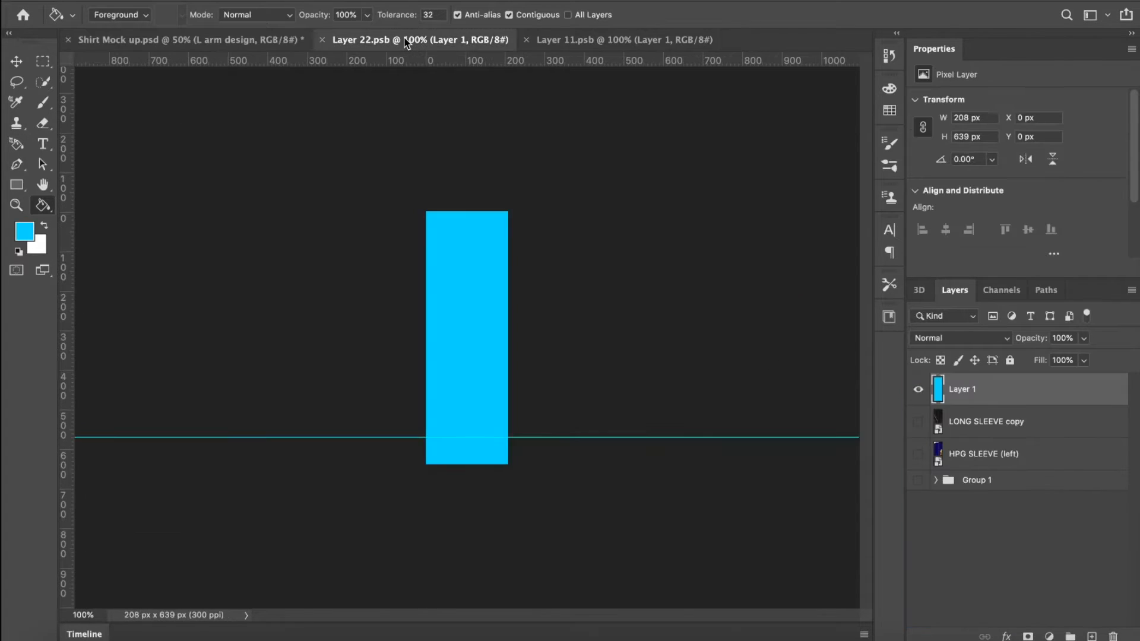
pyautogui.click(323, 40)
pyautogui.click(445, 40)
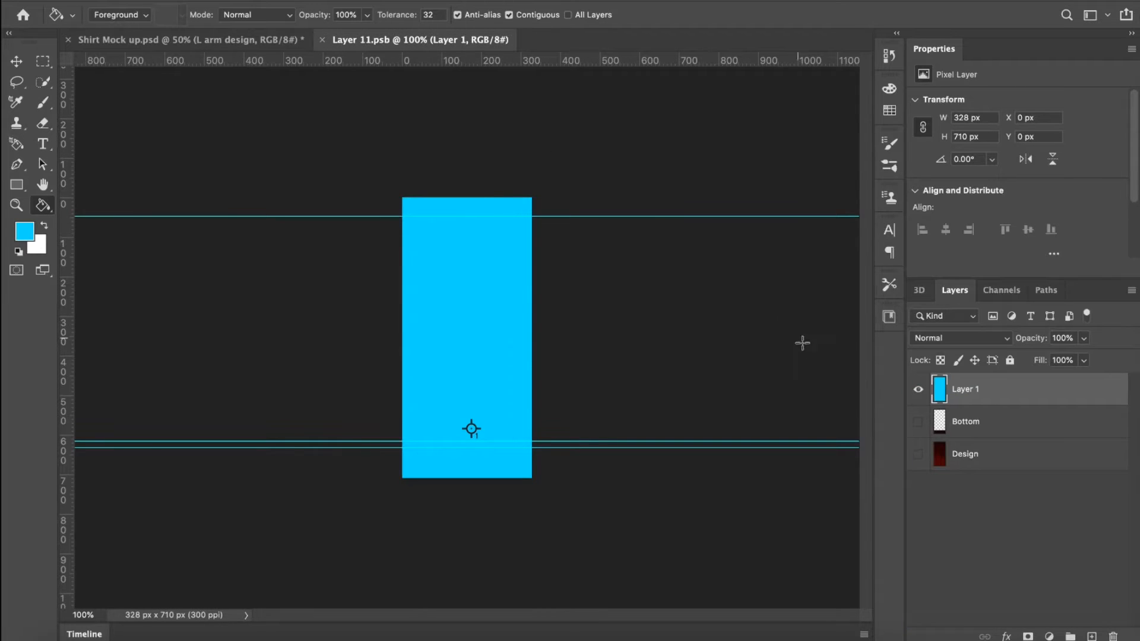
# - Place pngwing.com (4).png from the MOCK UP TUTORIAL folder into Layer 11.psb, save it, and return to Shirt Mock up.psd
pyautogui.click(37, 634)
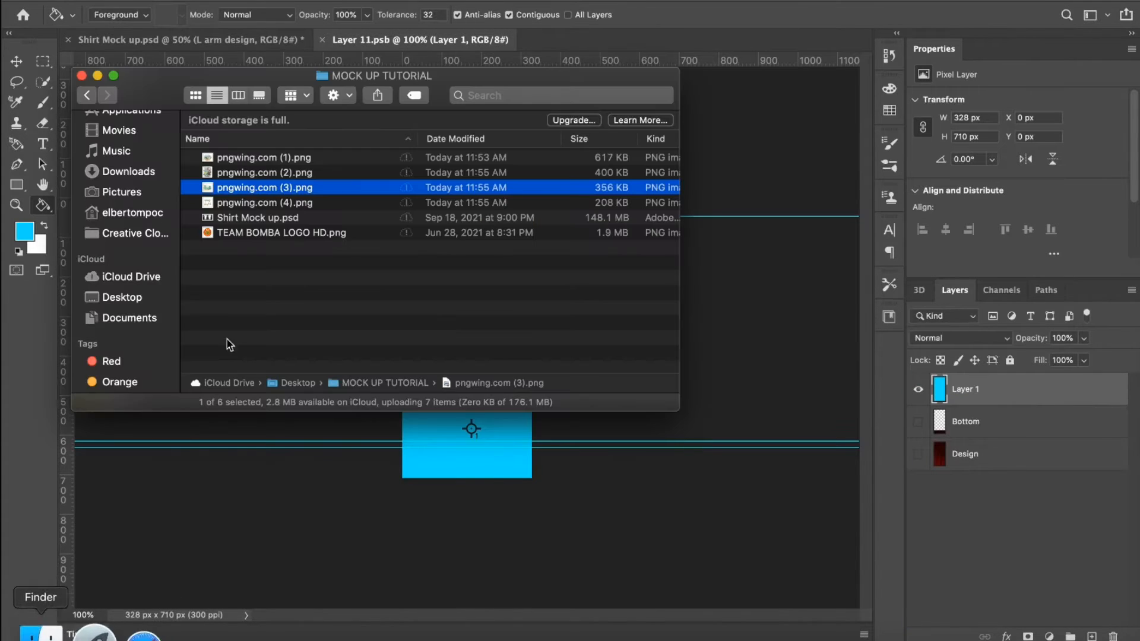
pyautogui.click(262, 203)
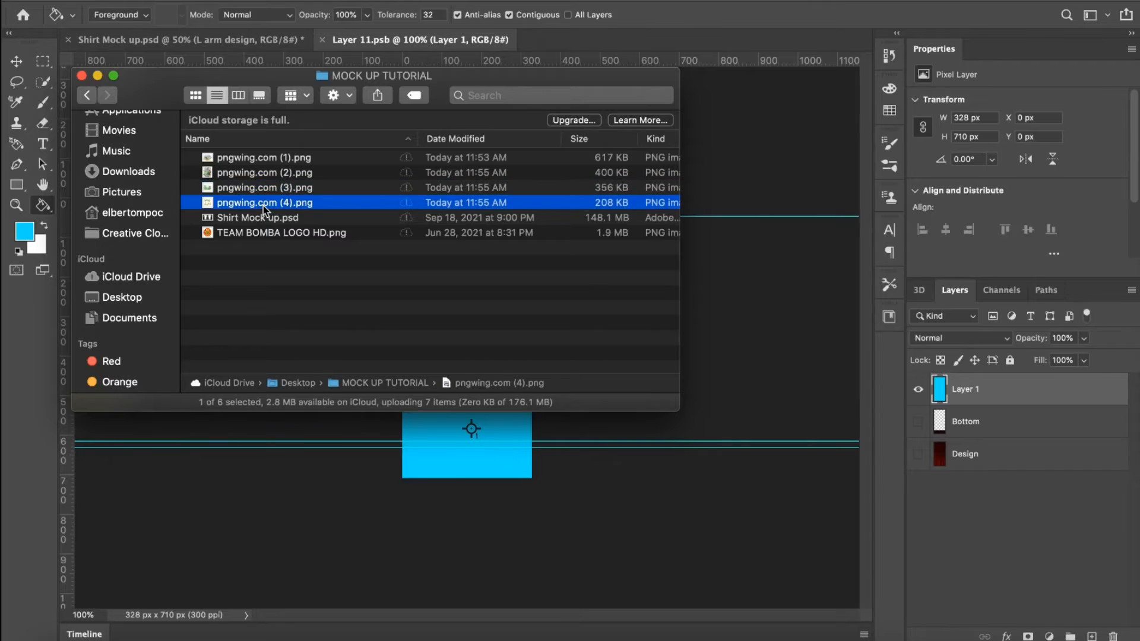
pyautogui.press('space')
pyautogui.press('space')
pyautogui.moveTo(242, 203); pyautogui.dragTo(422, 455)
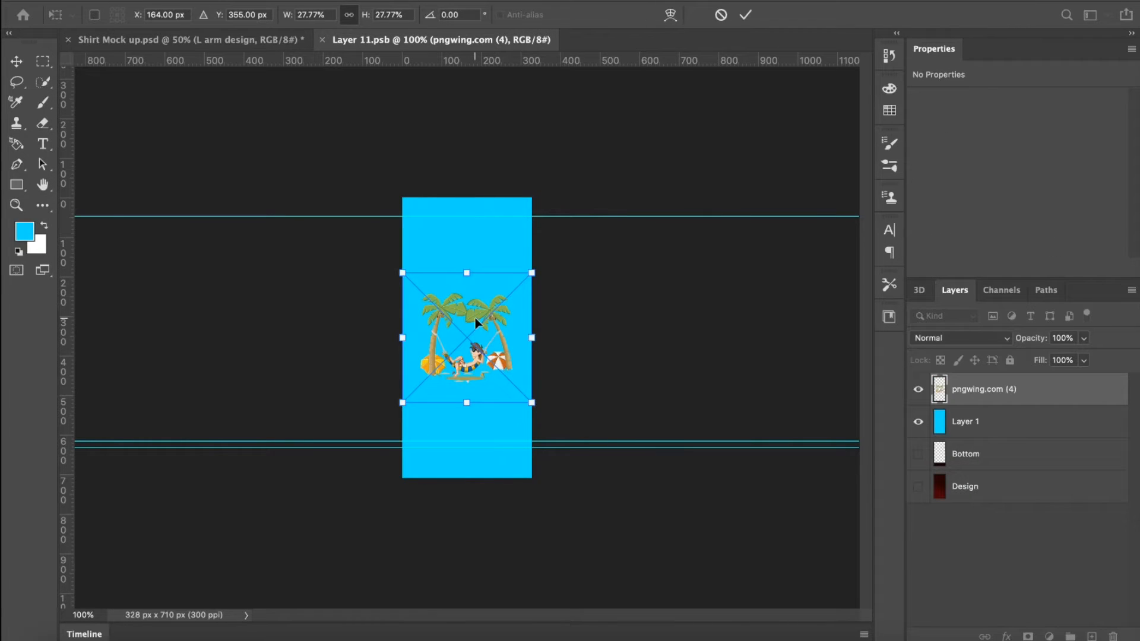
pyautogui.press('Return')
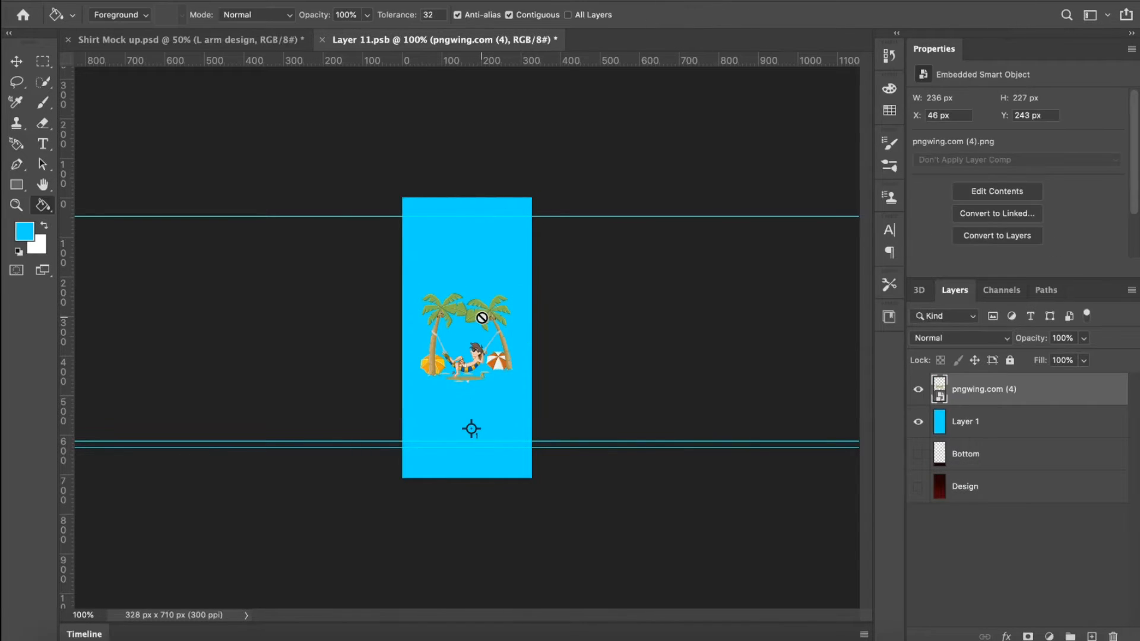
pyautogui.press('super+s')
pyautogui.click(212, 44)
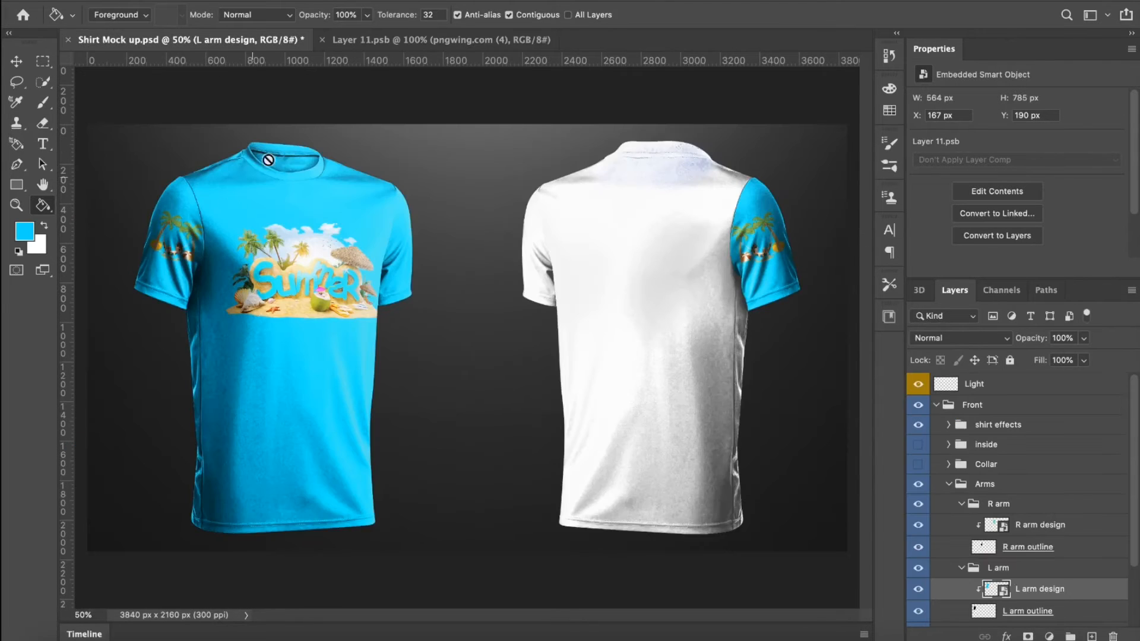
# - Shift the palm-tree image in Layer 11.psb sideways to X -54 px, save, and inspect the sleeve in Shirt Mock up.psd
pyautogui.click(395, 40)
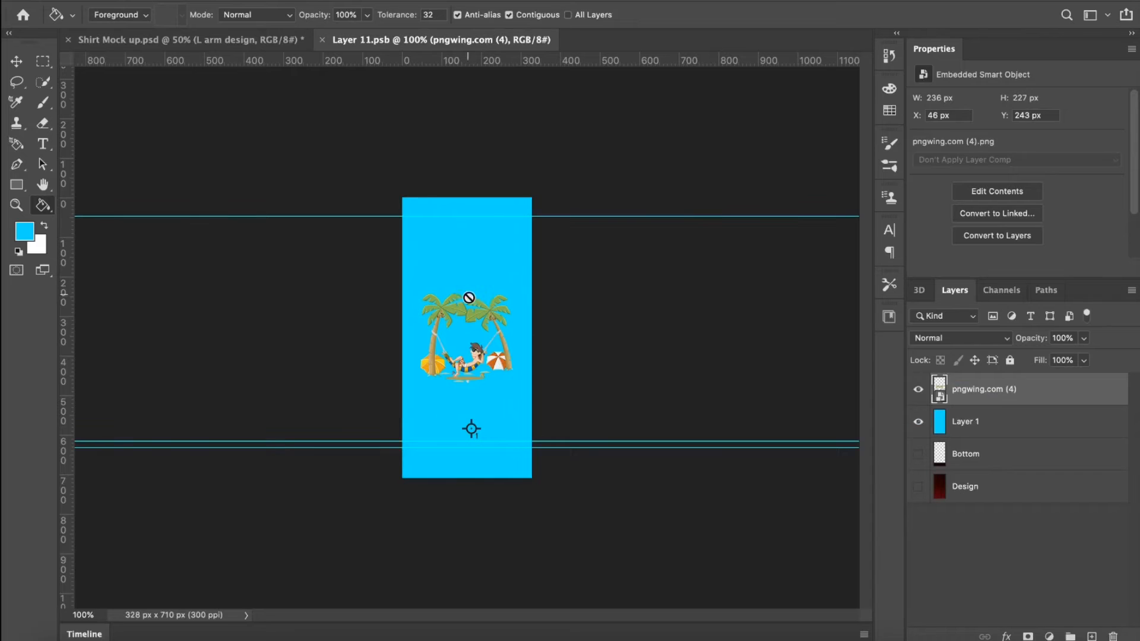
pyautogui.press('v')
pyautogui.moveTo(479, 350); pyautogui.dragTo(439, 351)
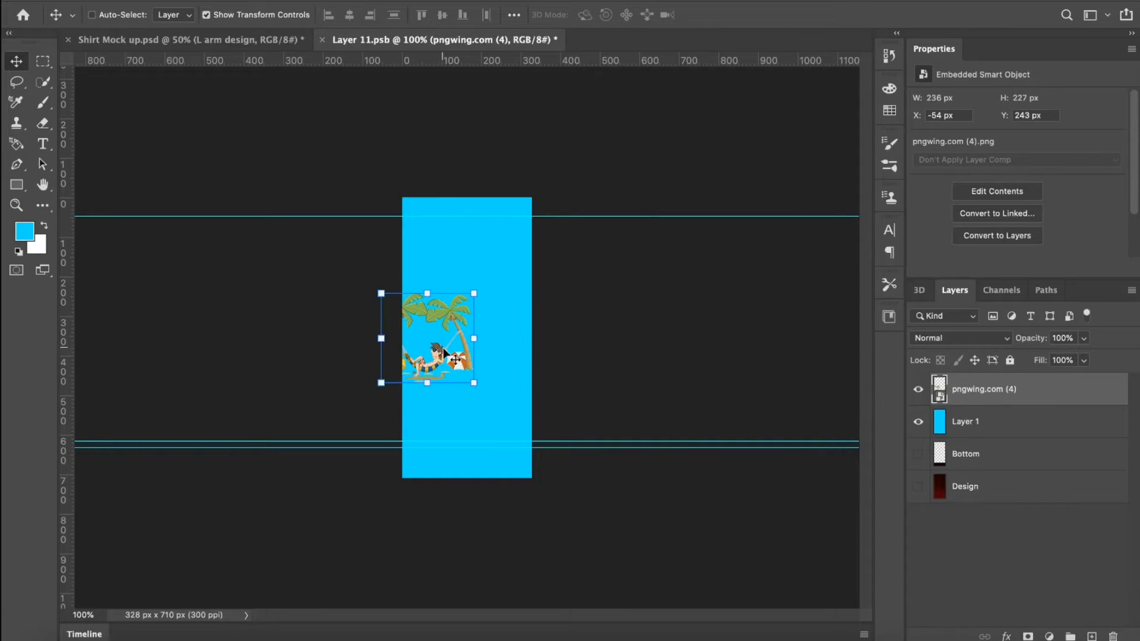
pyautogui.hotkey('ctrl', 's')
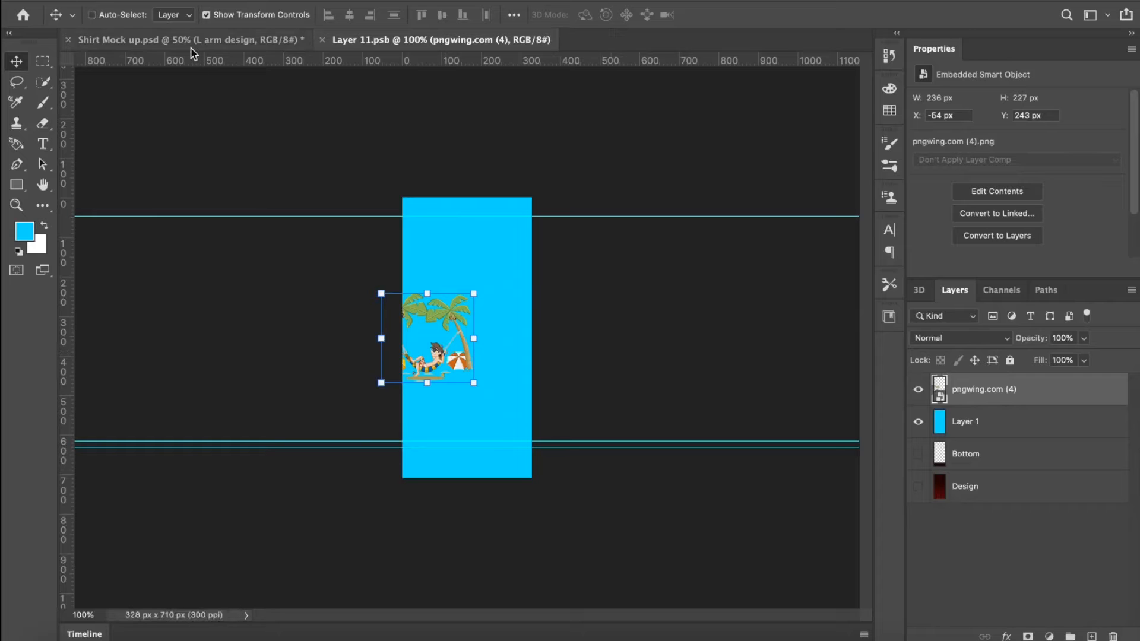
pyautogui.click(191, 41)
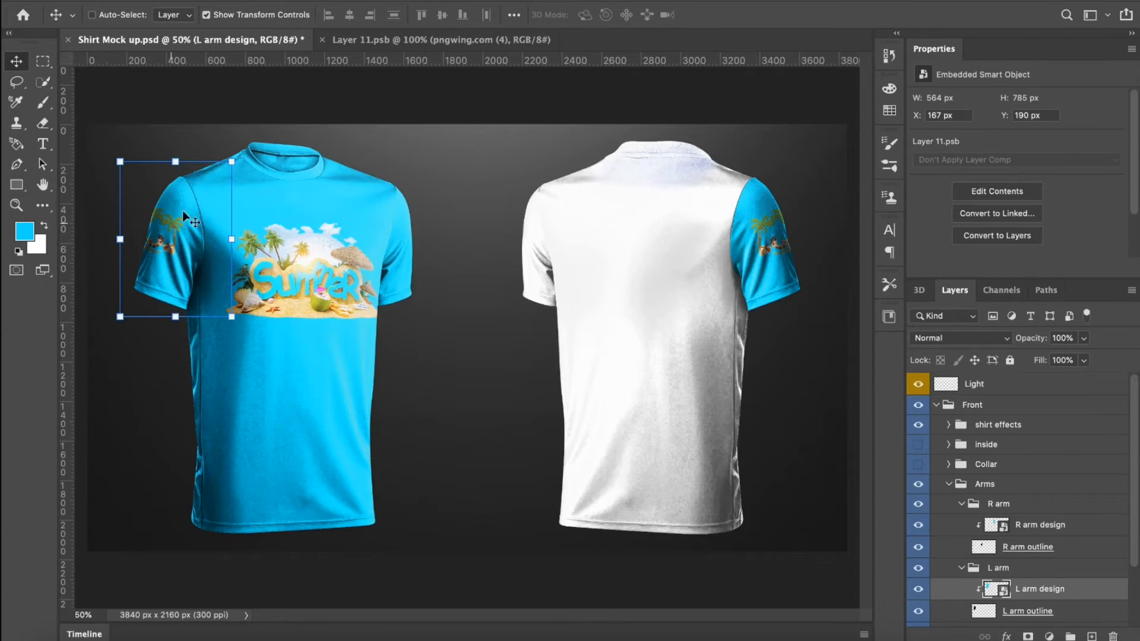
pyautogui.scroll(5, 136, 238)
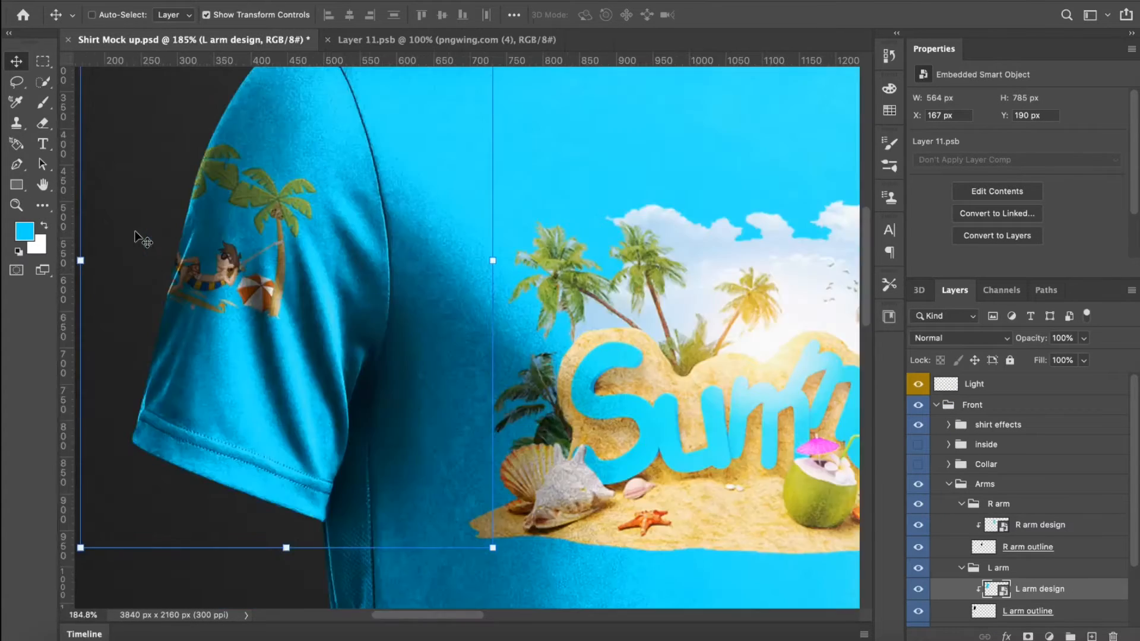
pyautogui.scroll(-5, 136, 234)
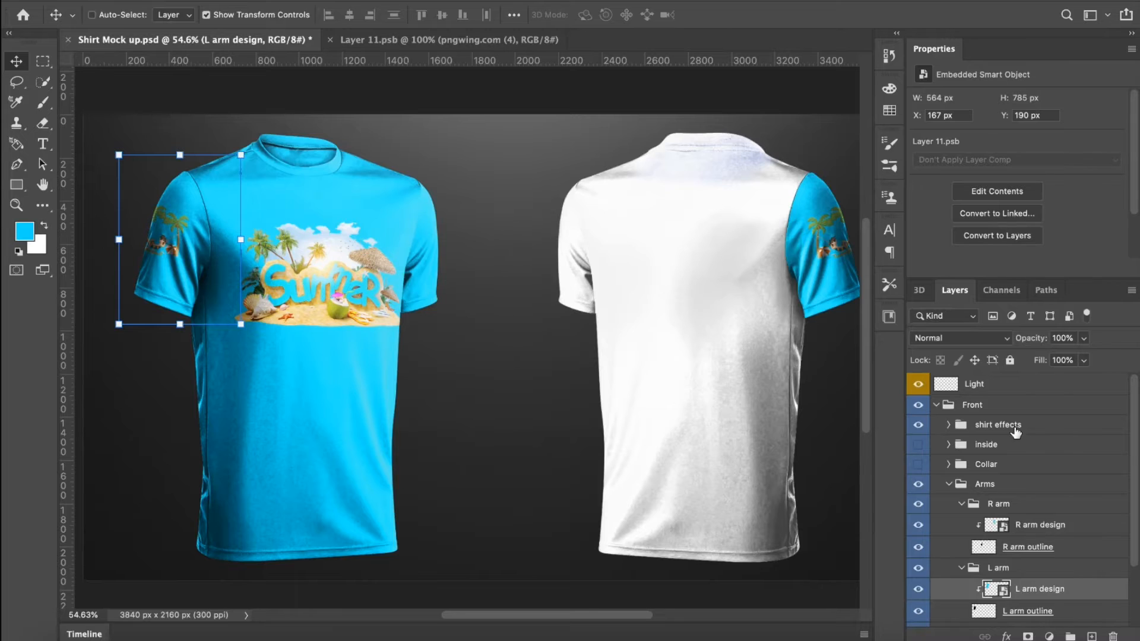
# - Collapse the Arms group, then make the Collar group visible and expand it
pyautogui.click(949, 484)
pyautogui.click(919, 466)
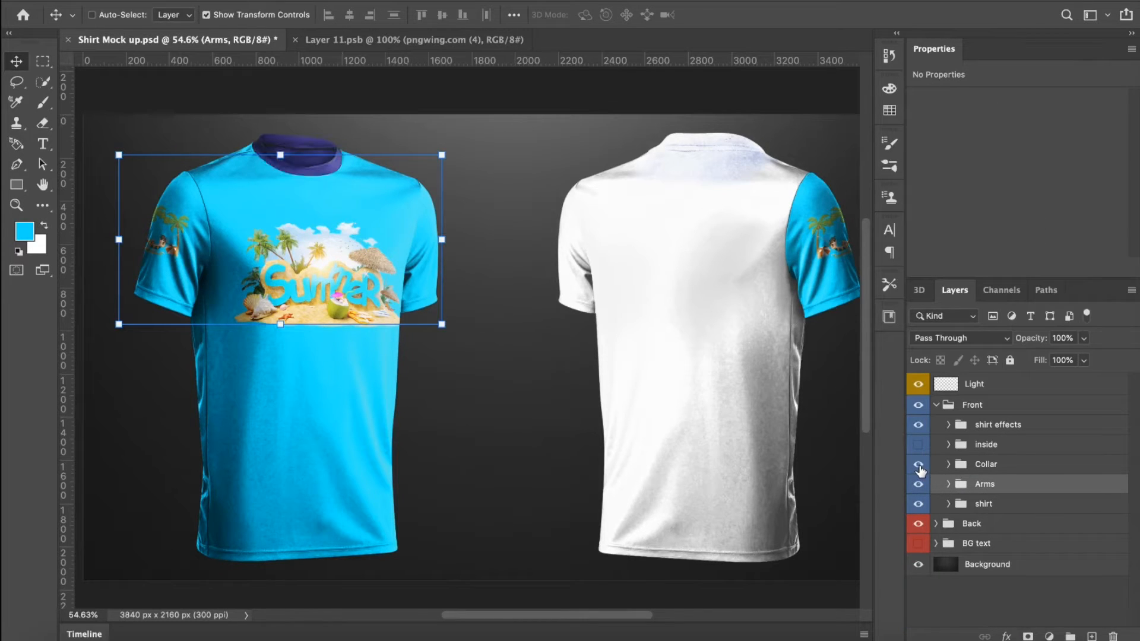
pyautogui.click(919, 466)
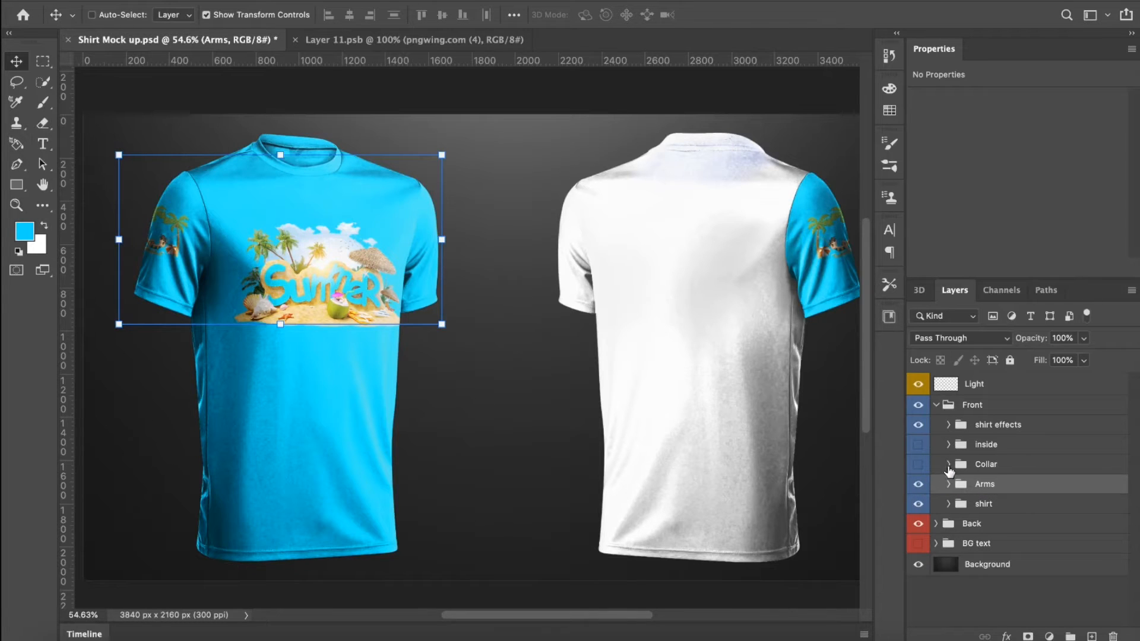
pyautogui.click(918, 465)
pyautogui.click(949, 465)
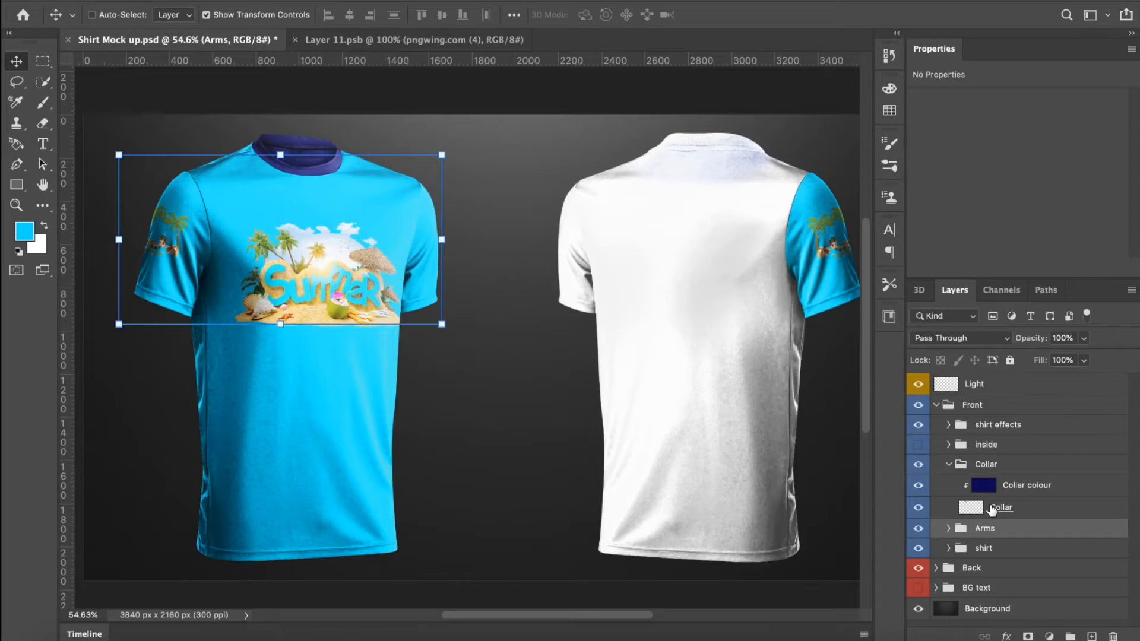
# - Fill the Collar colour layer with white using the Paint Bucket, then collapse the Collar group
pyautogui.doubleClick(984, 486)
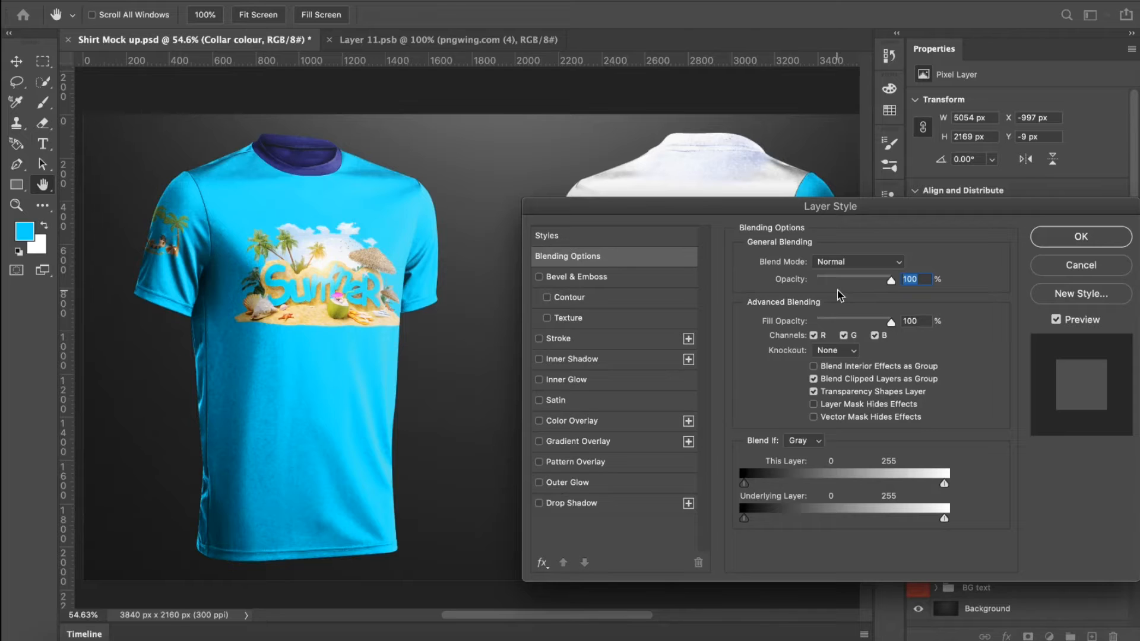
pyautogui.click(1063, 265)
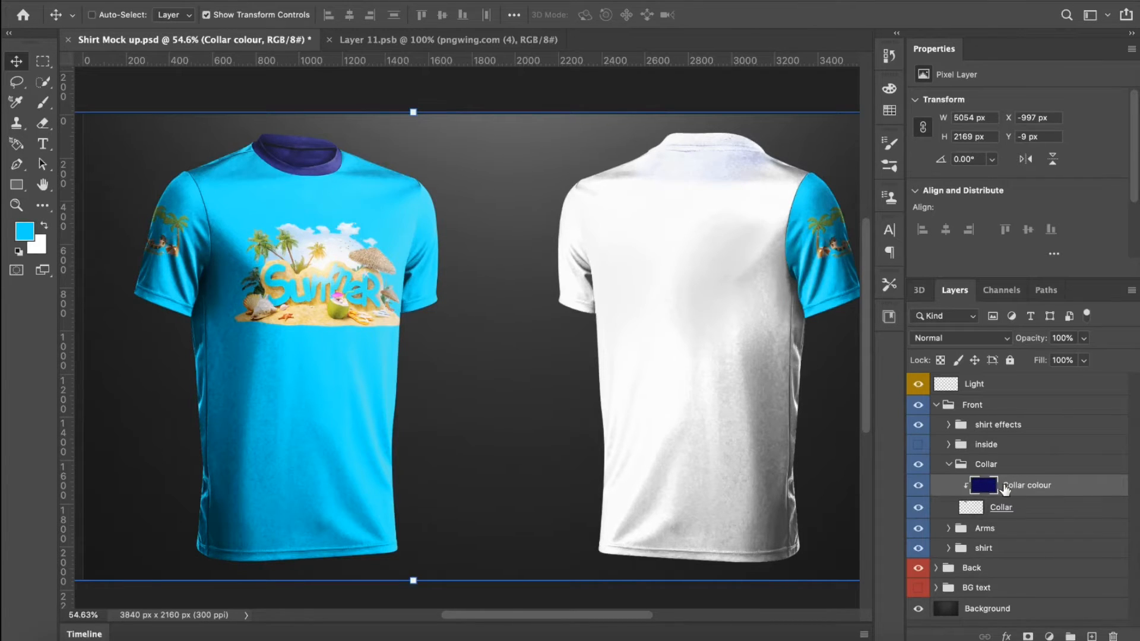
pyautogui.click(919, 507)
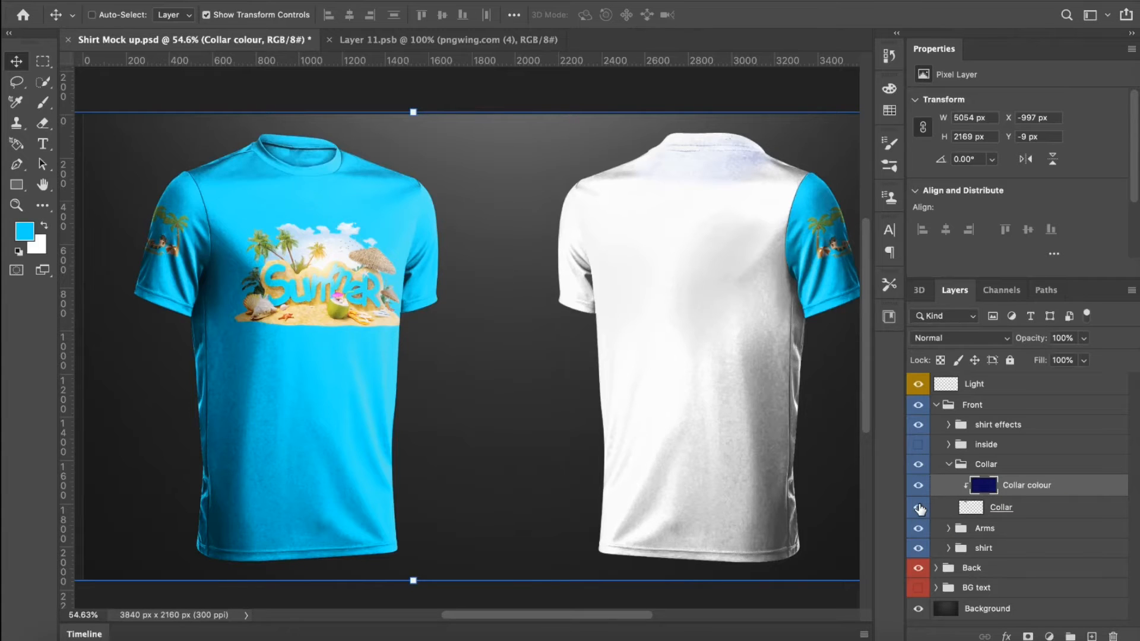
pyautogui.click(918, 508)
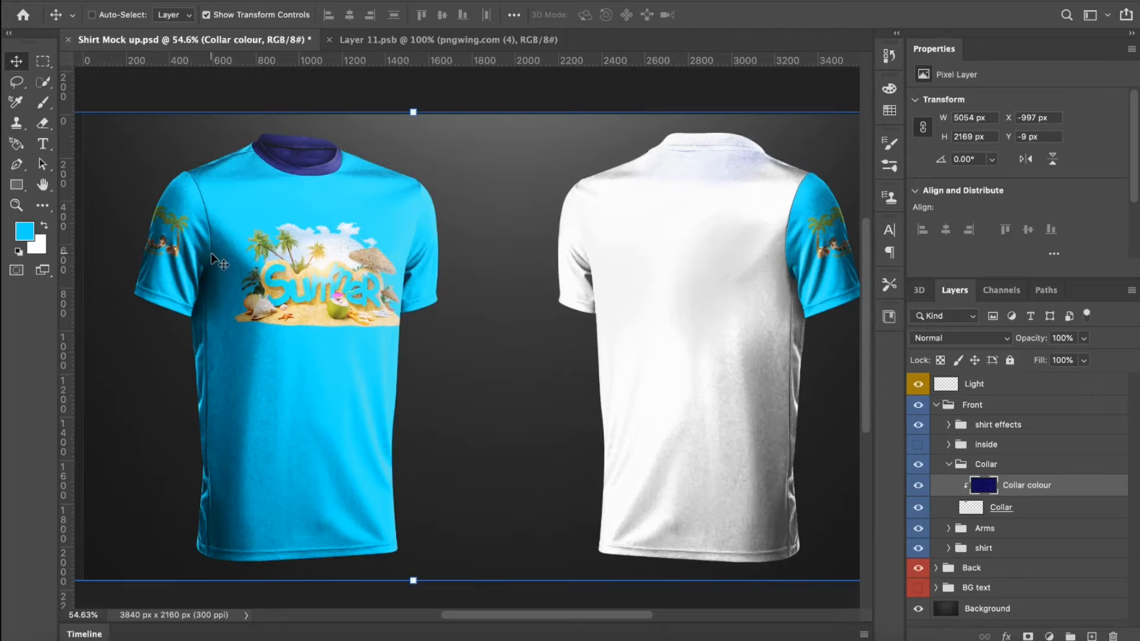
pyautogui.click(44, 226)
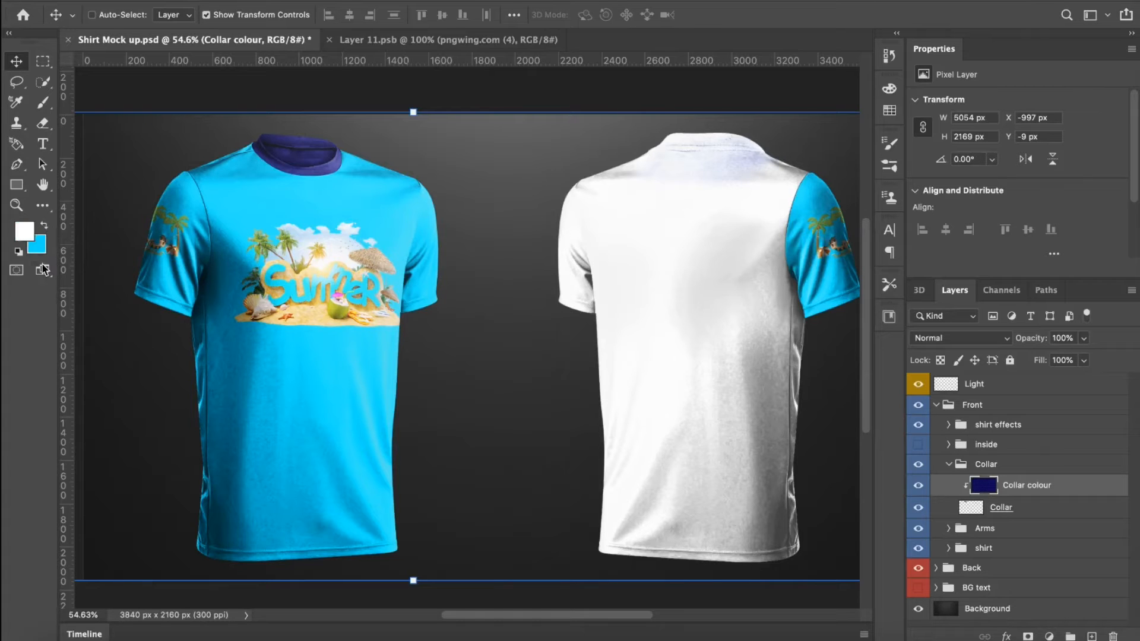
pyautogui.click(47, 206)
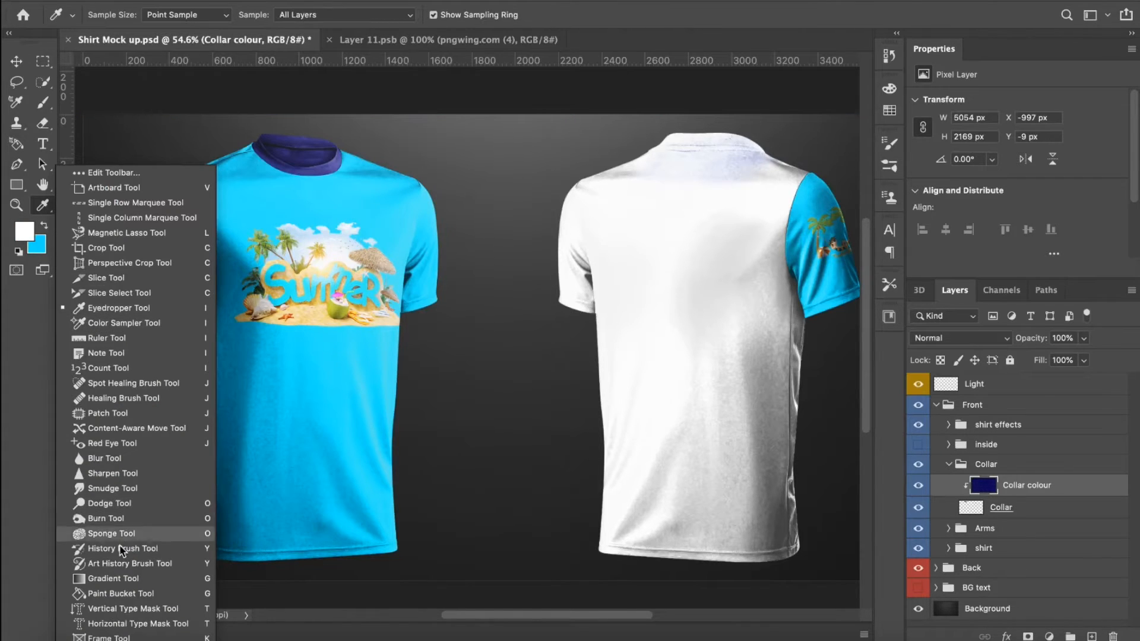
pyautogui.click(105, 594)
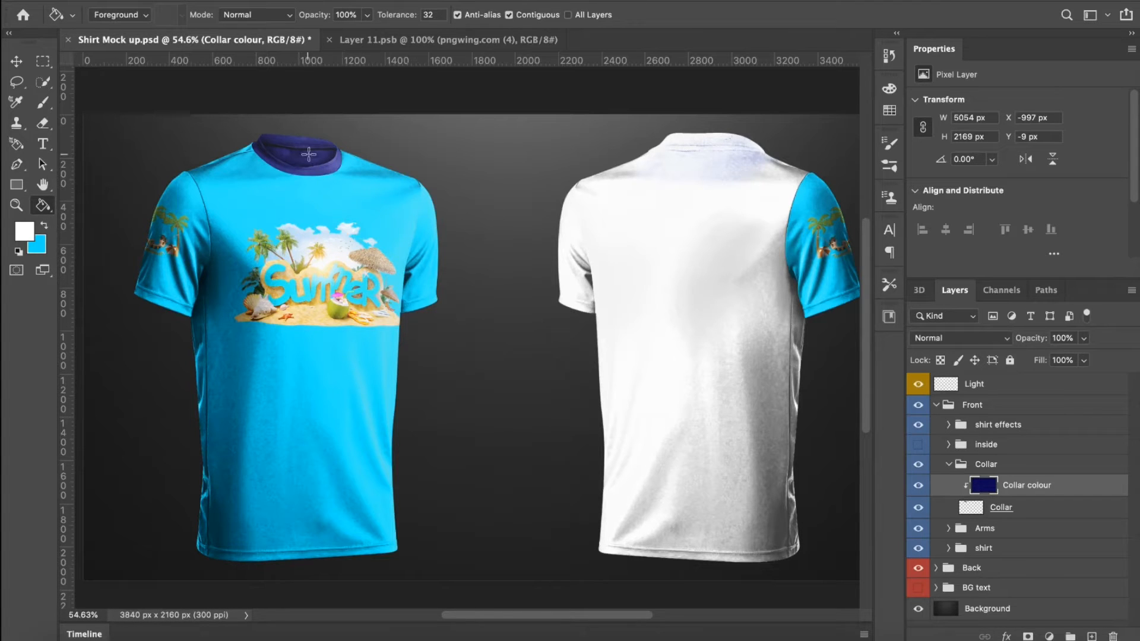
pyautogui.click(346, 180)
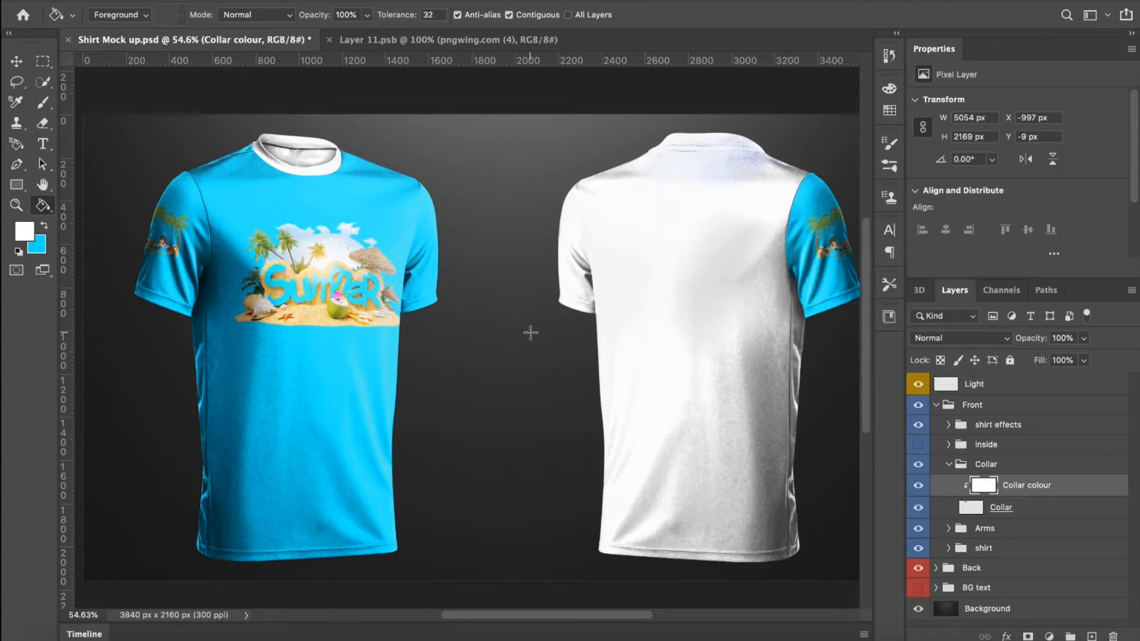
pyautogui.click(949, 465)
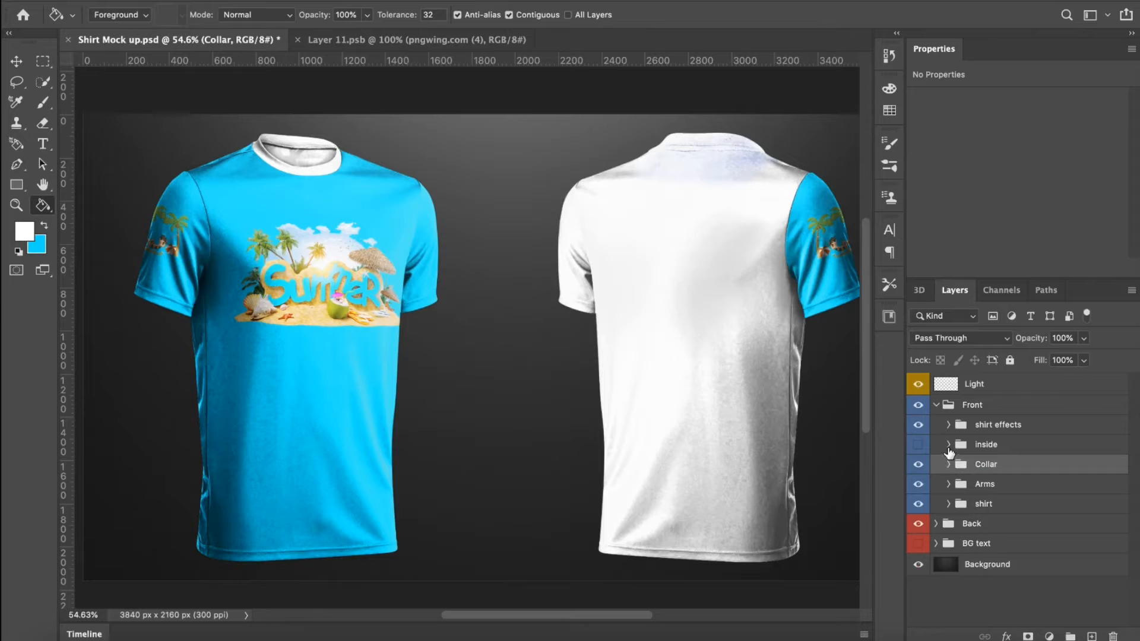
# - Show the inside group and fill its Inside colour layer with the bright blue swatch using the Paint Bucket
pyautogui.click(918, 446)
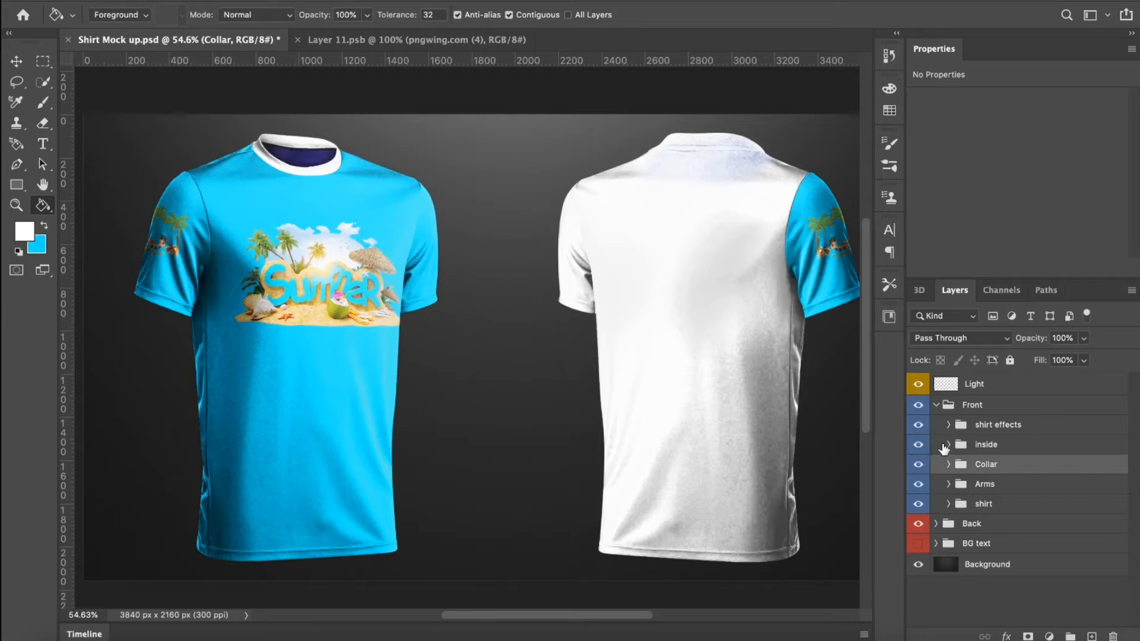
pyautogui.click(949, 445)
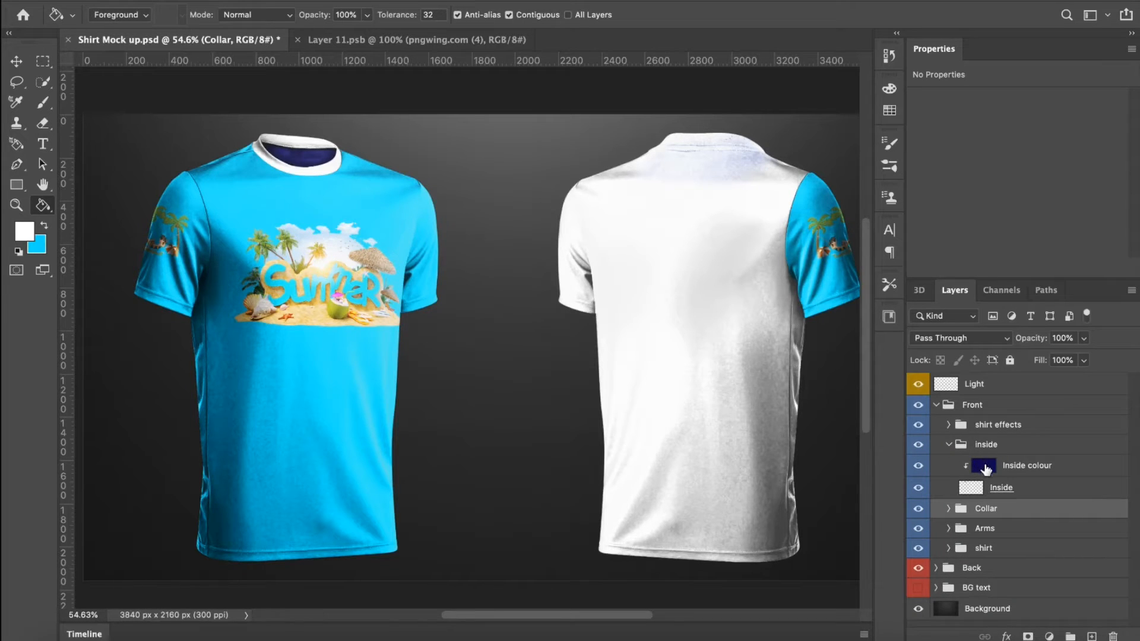
pyautogui.click(985, 467)
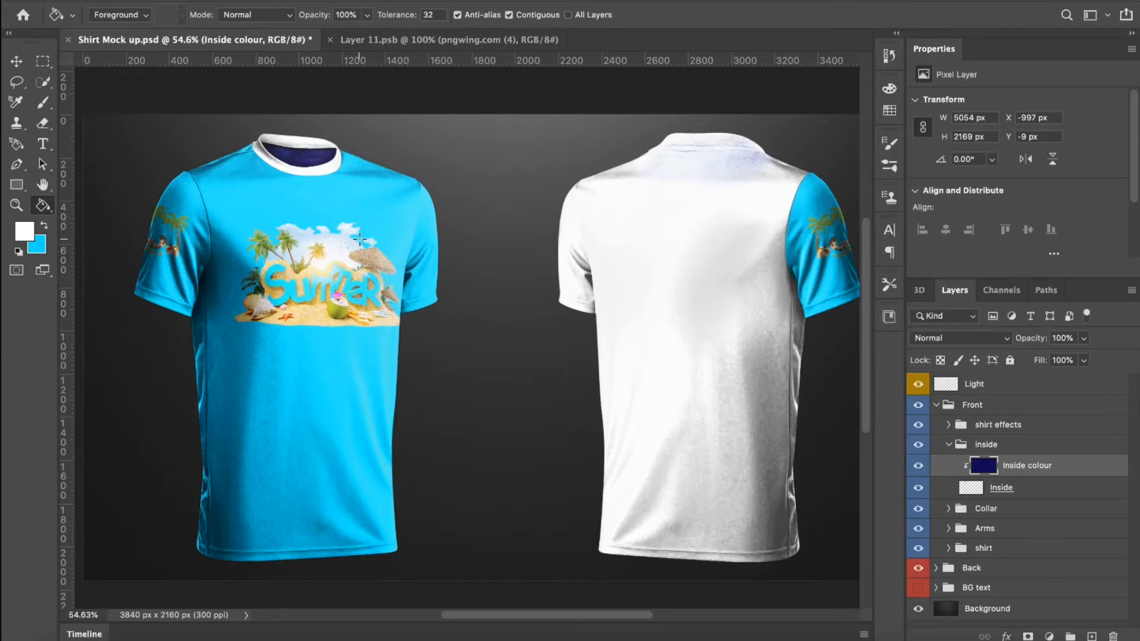
pyautogui.click(46, 226)
pyautogui.click(300, 156)
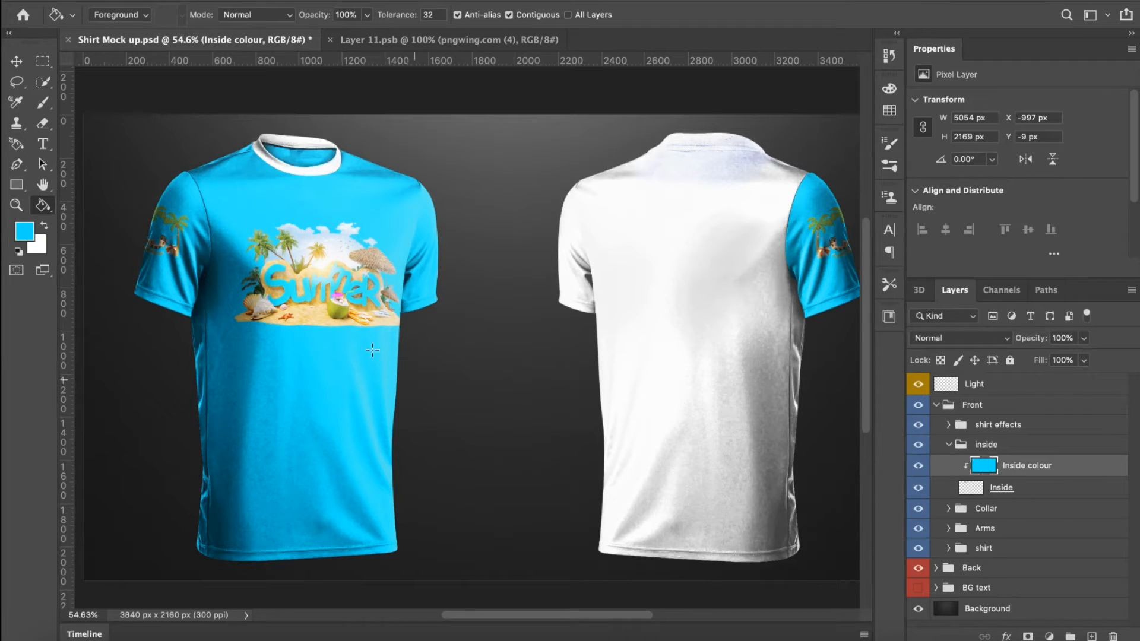
pyautogui.click(948, 446)
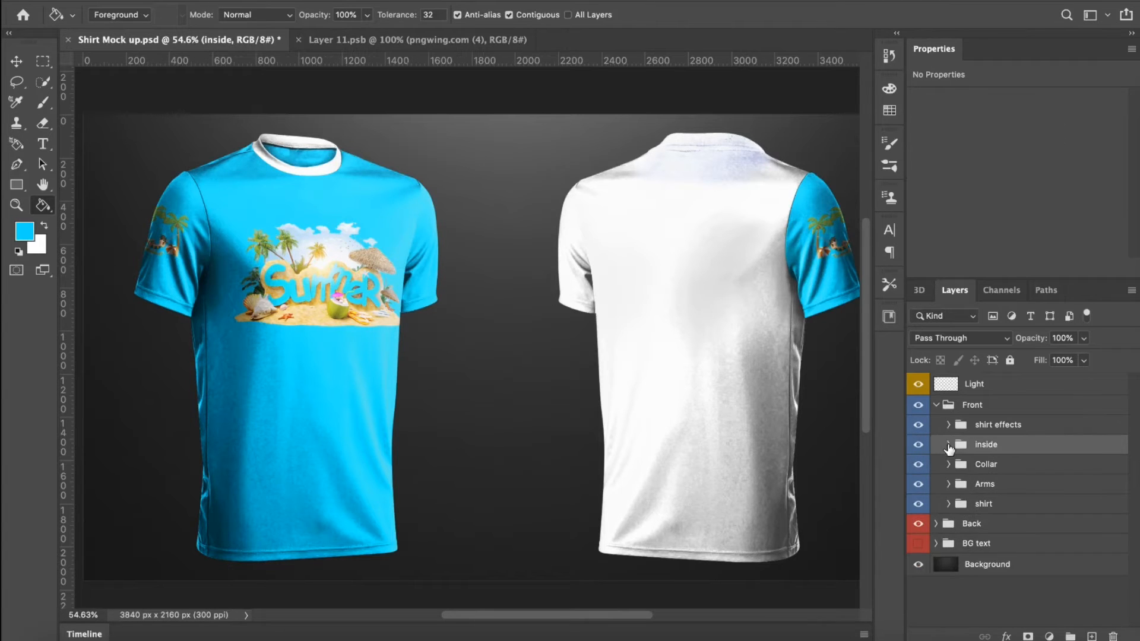
# - Expand the Arms group and examine the arm and shirt design layers, toggling the L arm design's visibility
pyautogui.click(949, 485)
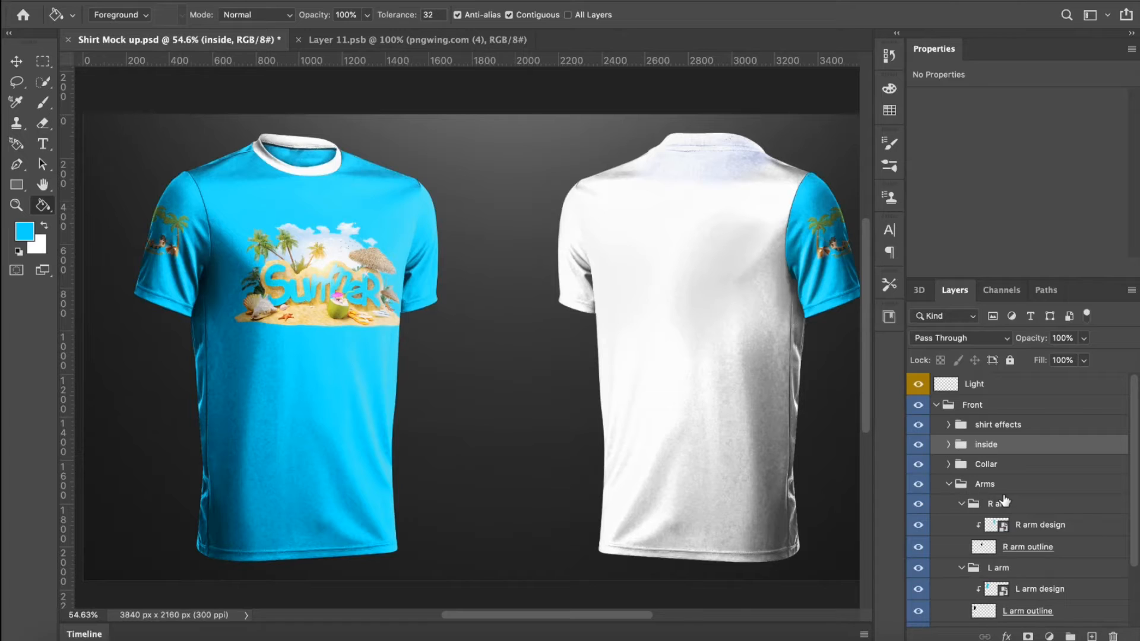
pyautogui.scroll(-3, 1004, 501)
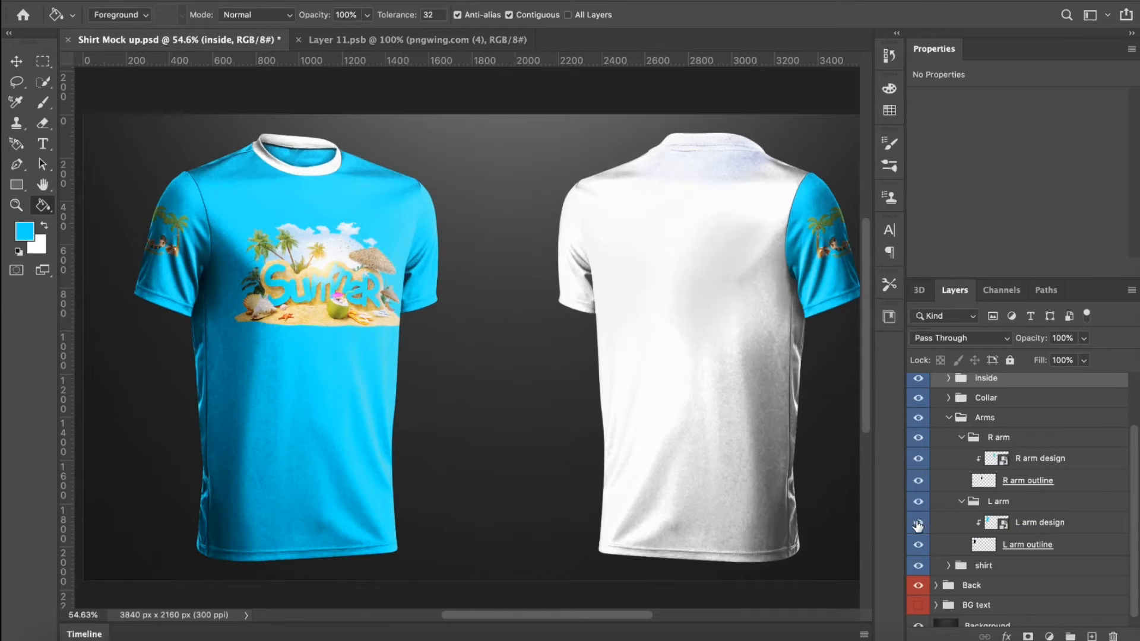
pyautogui.click(918, 524)
pyautogui.click(918, 523)
pyautogui.click(949, 565)
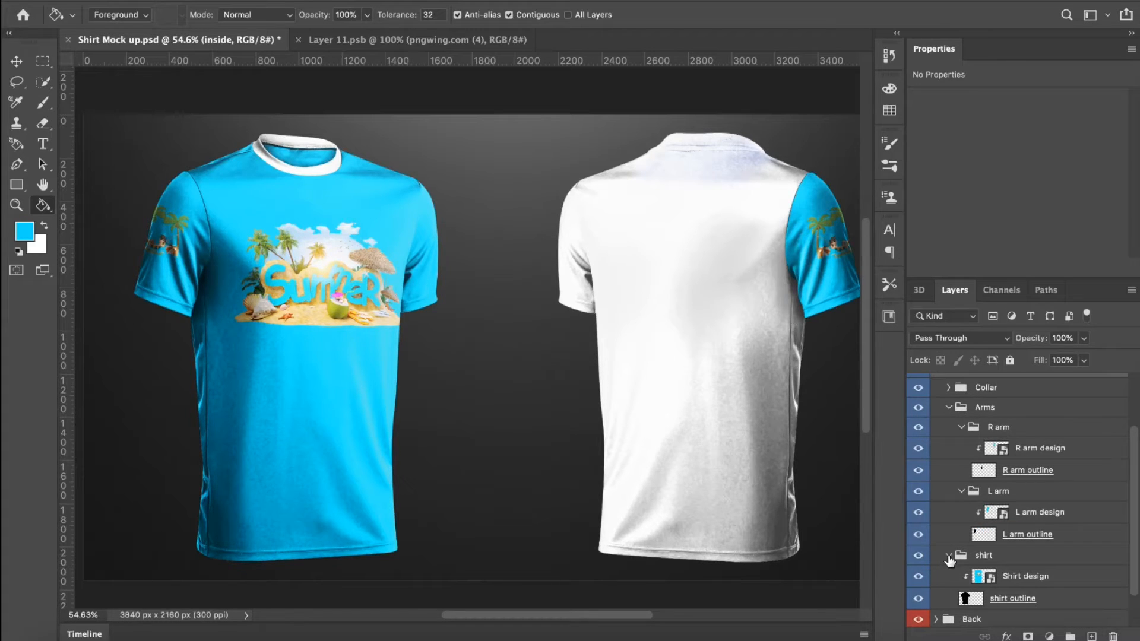
pyautogui.click(949, 557)
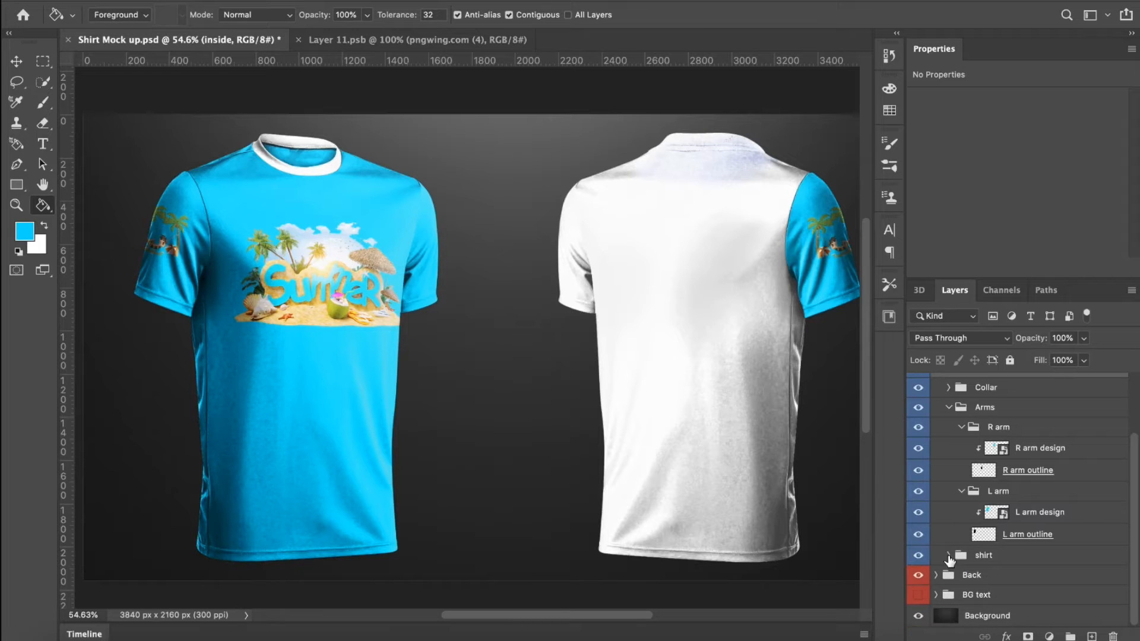
pyautogui.scroll(3, 951, 560)
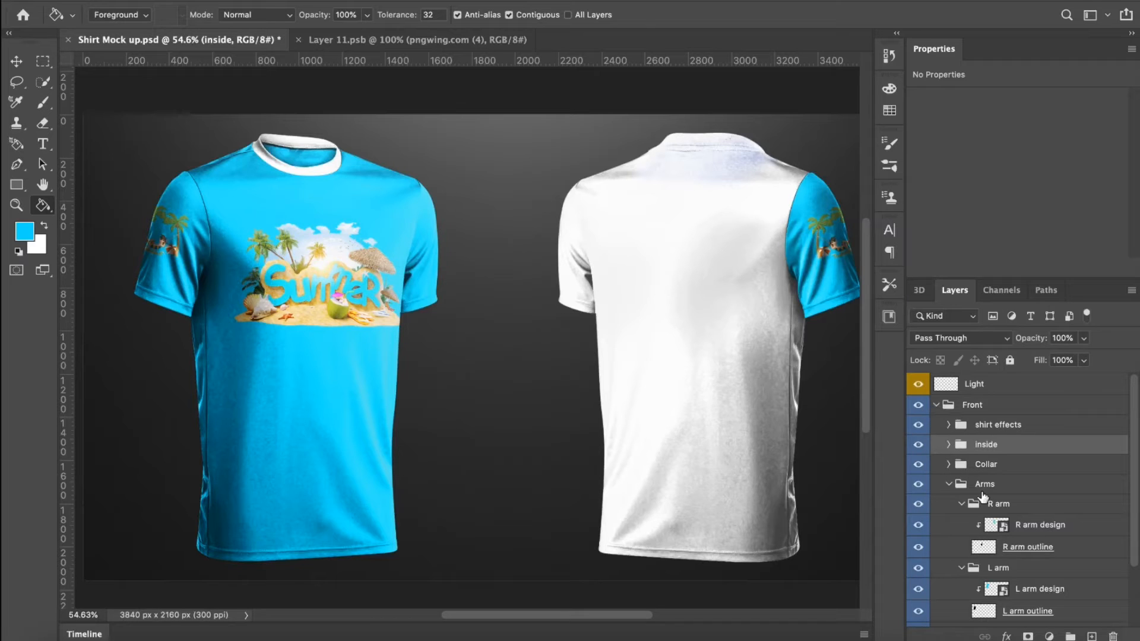
# - Add a new empty layer in the L arm group and place it below the L arm outline layer
pyautogui.click(1000, 509)
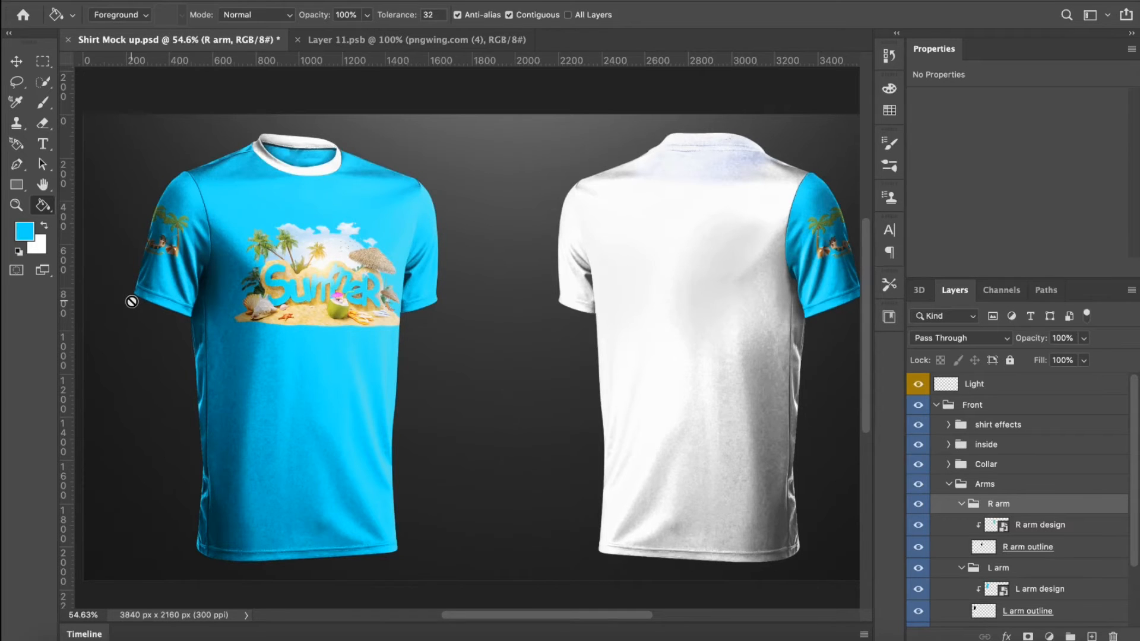
pyautogui.scroll(5, 132, 301)
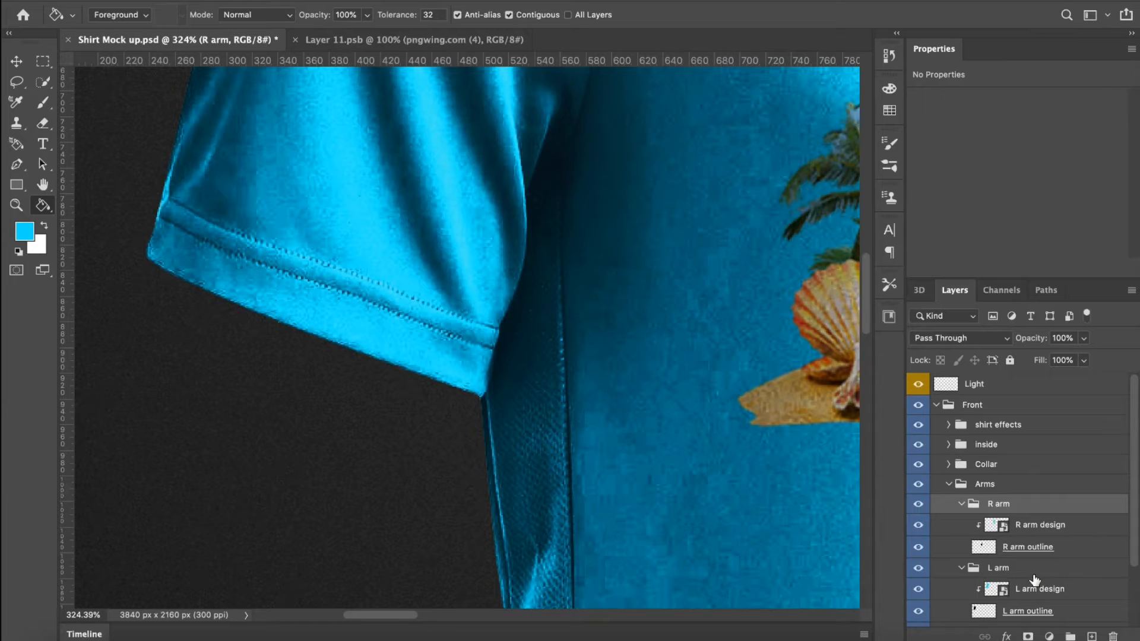
pyautogui.scroll(-1, 1034, 579)
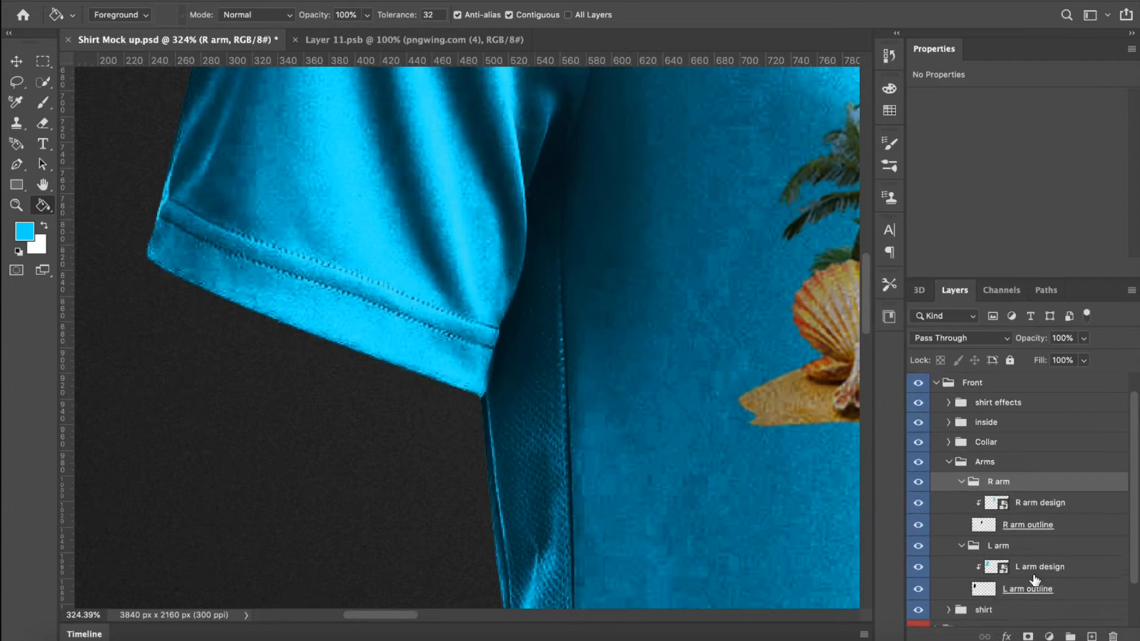
pyautogui.click(1072, 525)
pyautogui.click(1076, 599)
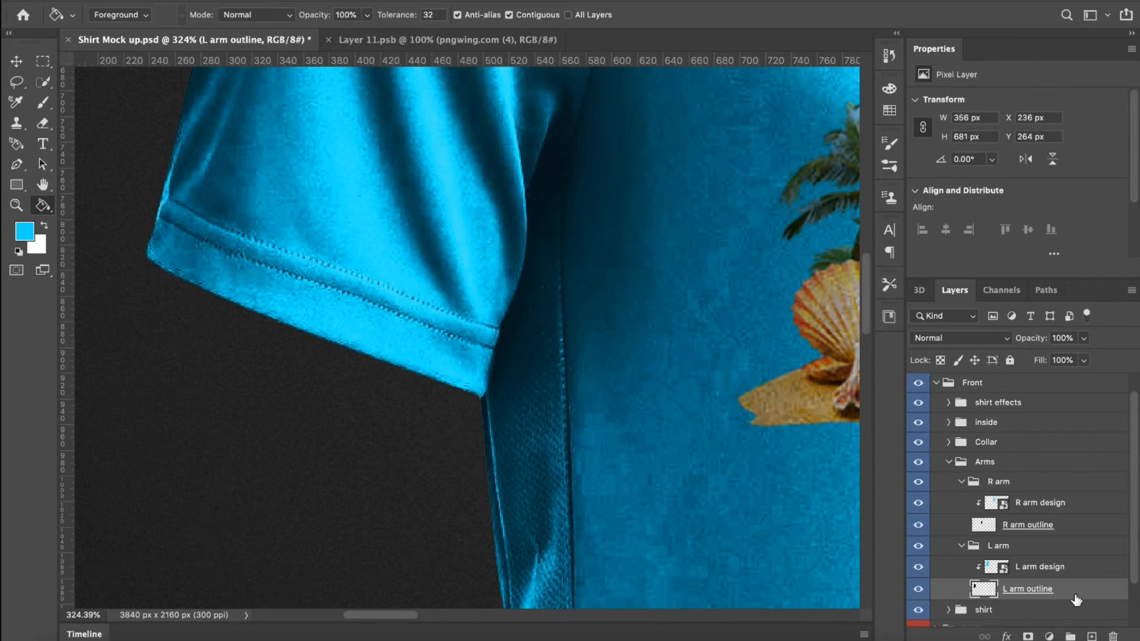
pyautogui.click(1092, 637)
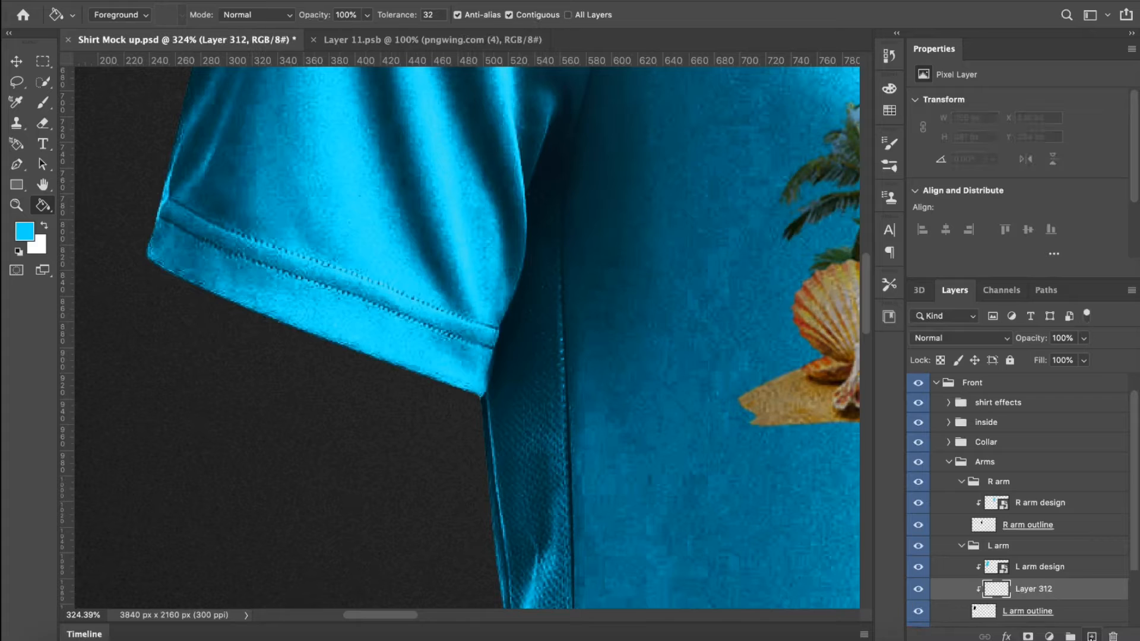
pyautogui.scroll(-3, 1076, 550)
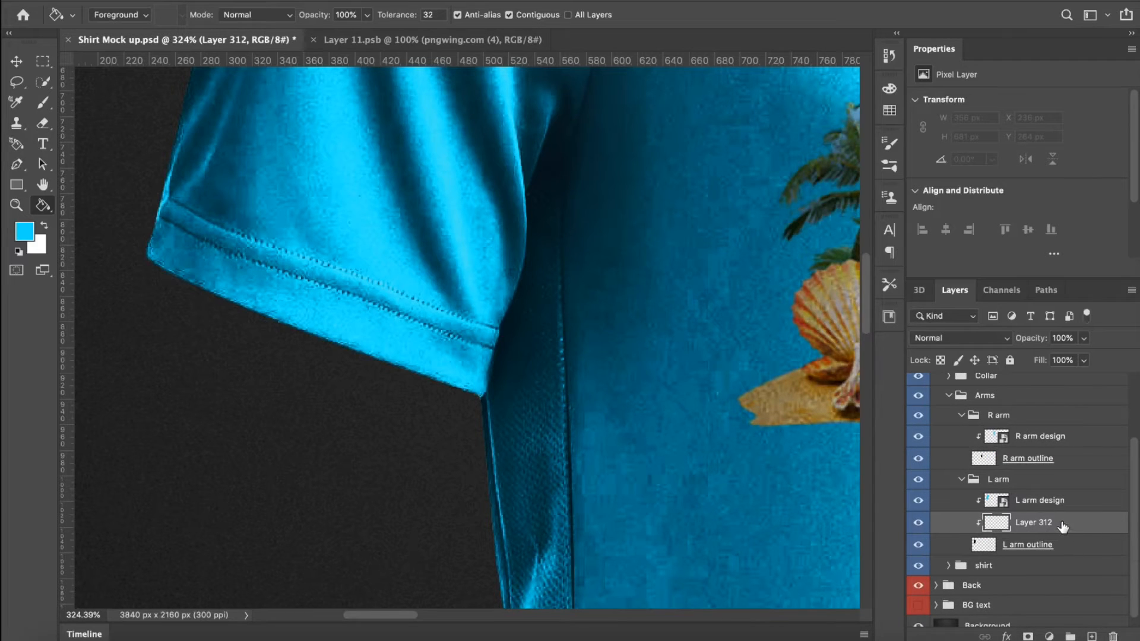
pyautogui.moveTo(1063, 526); pyautogui.dragTo(1070, 557)
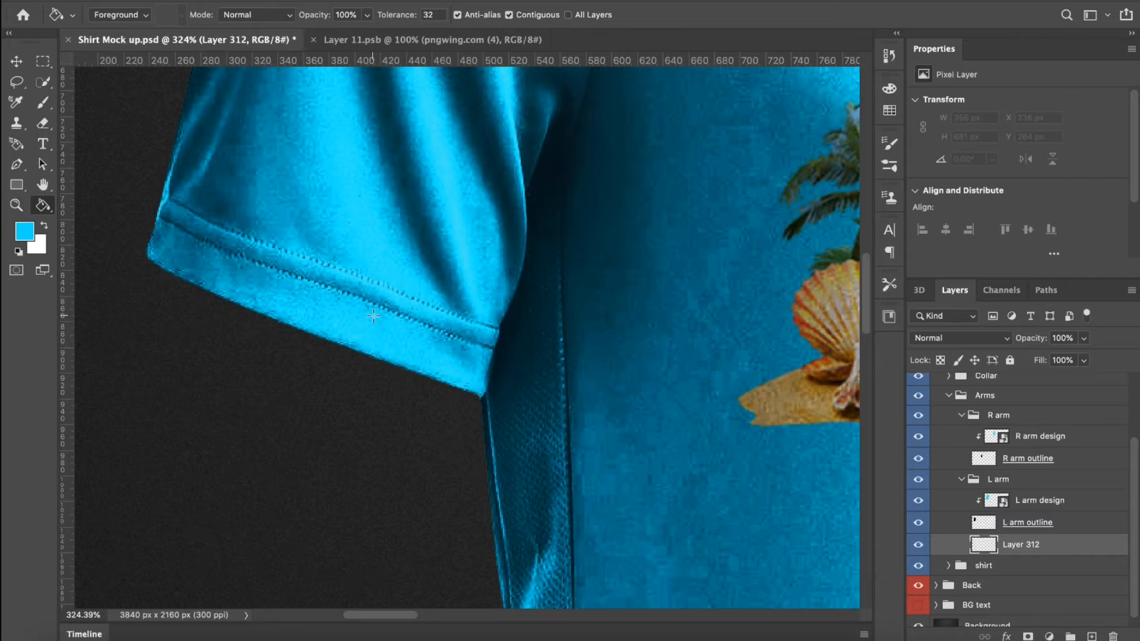
# - Trace the upper stitch line of the L arm sleeve's cuff with the Pen tool, from the outer edge to the inner corner
pyautogui.press('p')
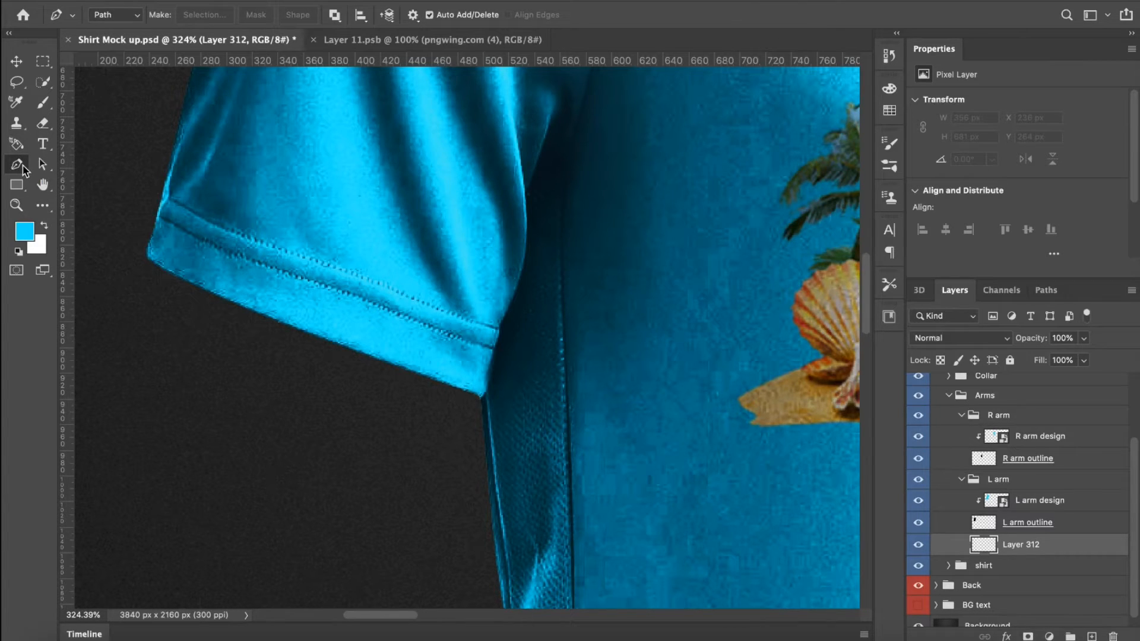
pyautogui.click(142, 198)
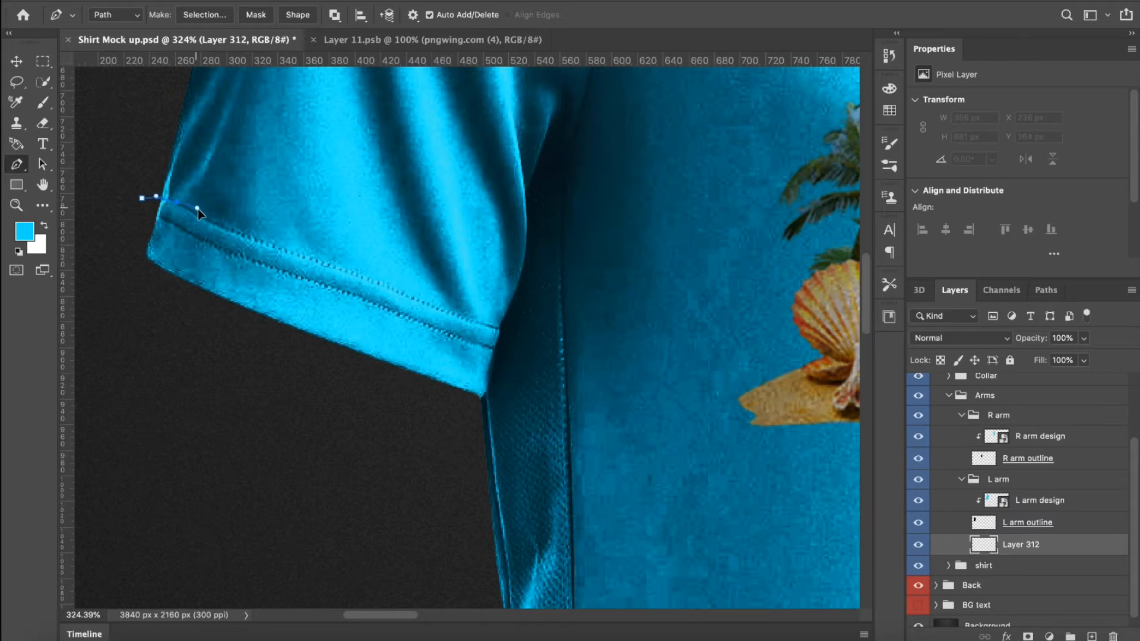
pyautogui.moveTo(197, 208); pyautogui.dragTo(201, 215)
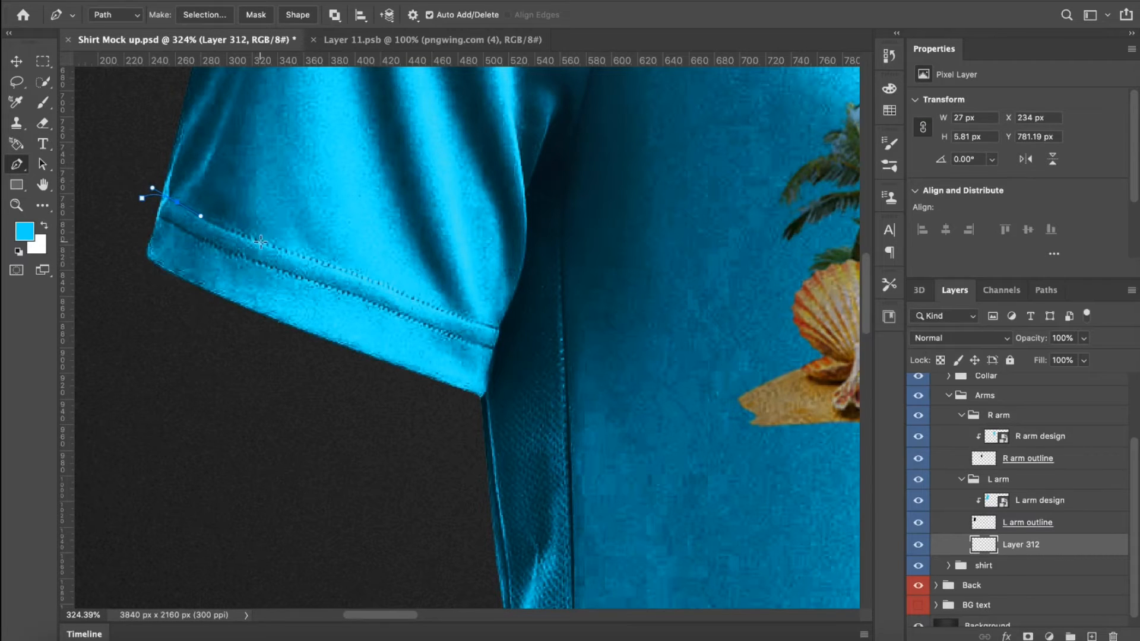
pyautogui.moveTo(266, 244); pyautogui.dragTo(266, 245)
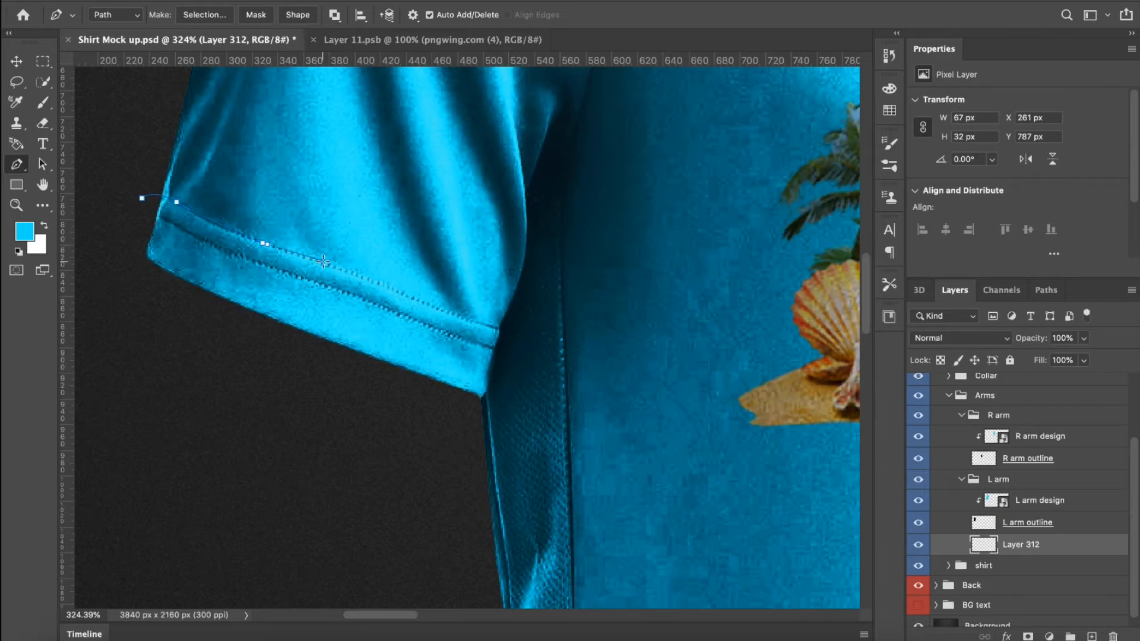
pyautogui.click(324, 261)
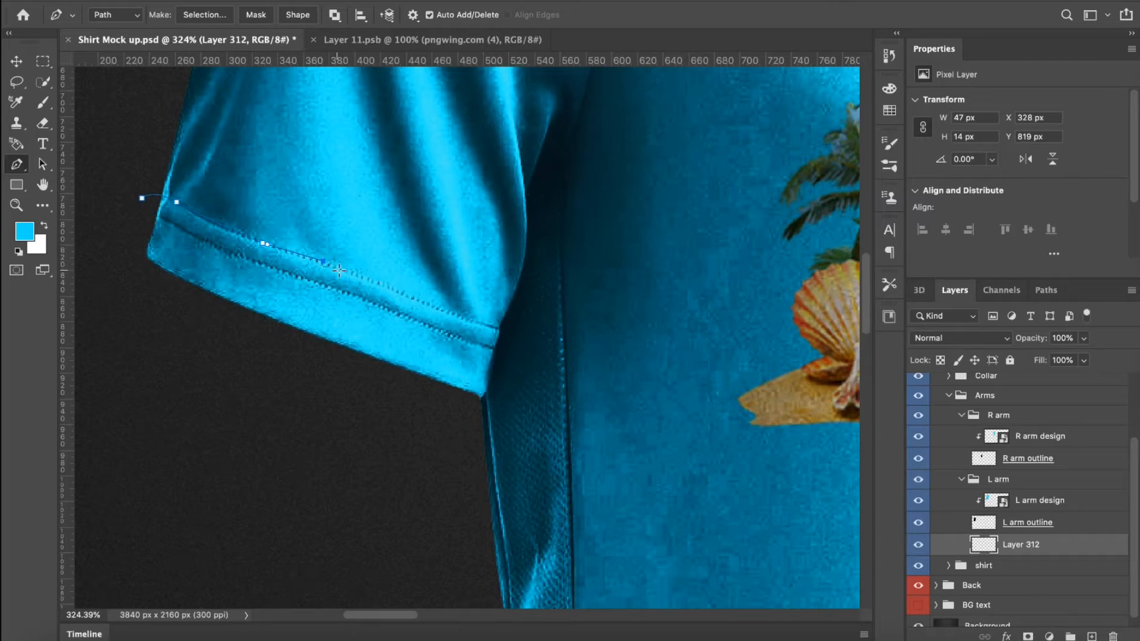
pyautogui.click(370, 278)
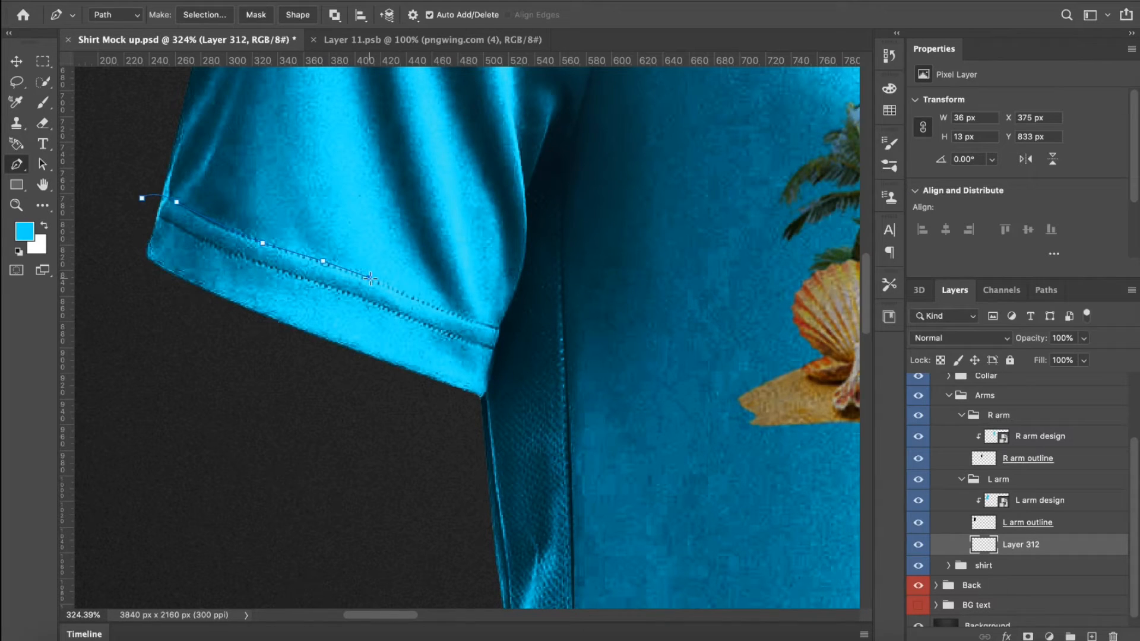
pyautogui.click(415, 297)
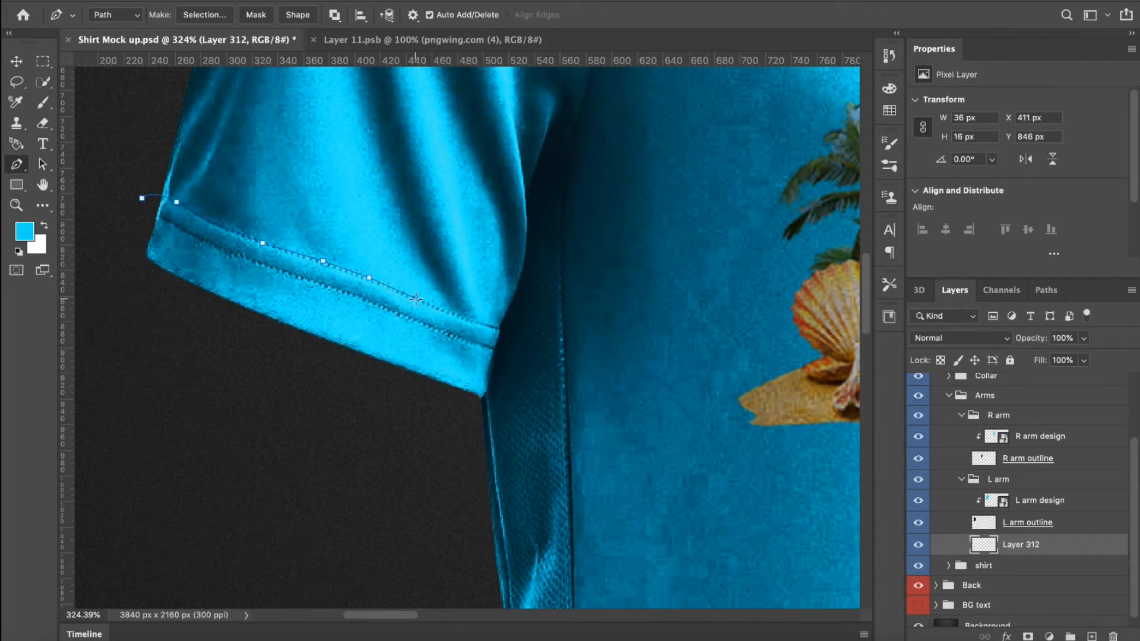
pyautogui.click(468, 319)
pyautogui.click(499, 330)
pyautogui.click(491, 354)
pyautogui.click(486, 370)
# - Continue the path down the cuff's inner edge and around the background outside the hem, closing it at its starting point
pyautogui.scroll(2, 486, 380)
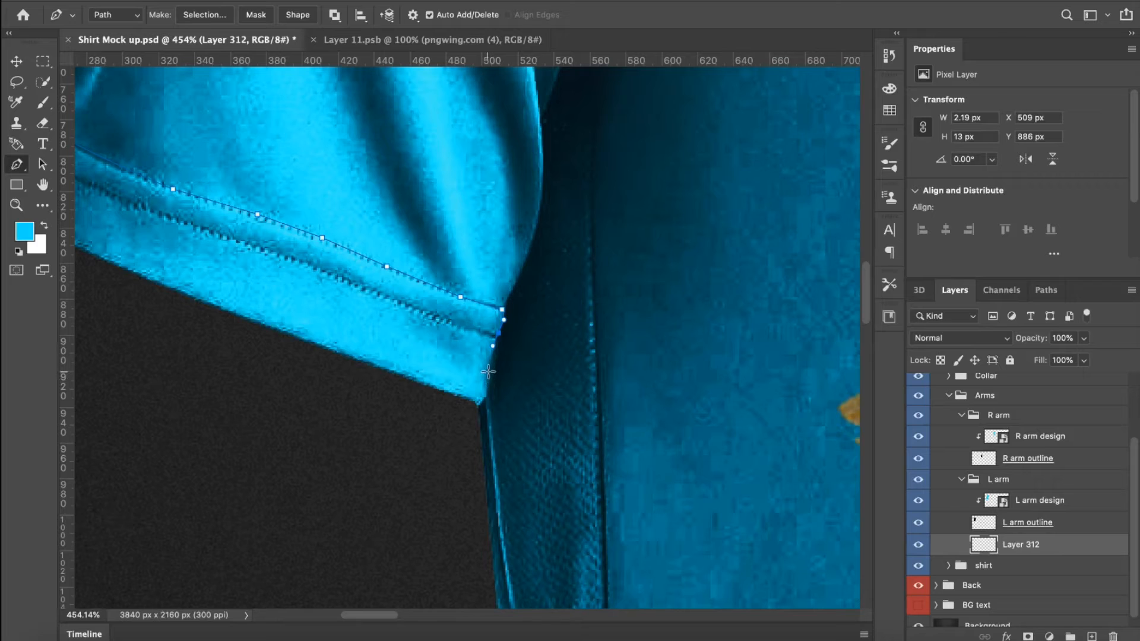
pyautogui.click(488, 377)
pyautogui.moveTo(473, 407); pyautogui.dragTo(466, 423)
pyautogui.scroll(-5, 342, 435)
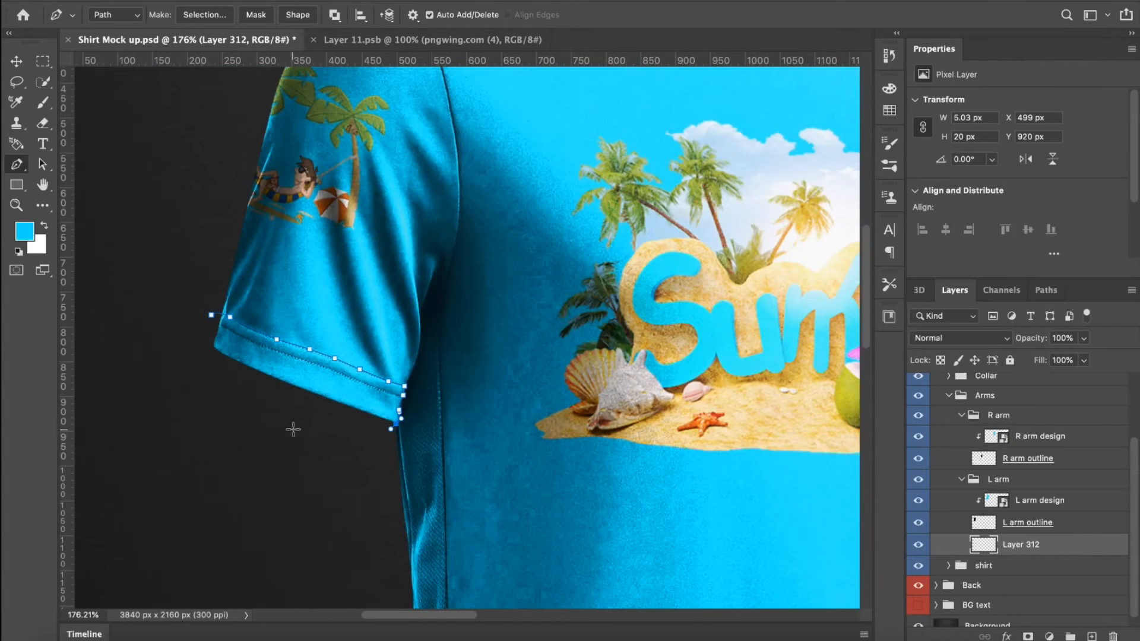
pyautogui.click(293, 429)
pyautogui.click(190, 391)
pyautogui.click(180, 333)
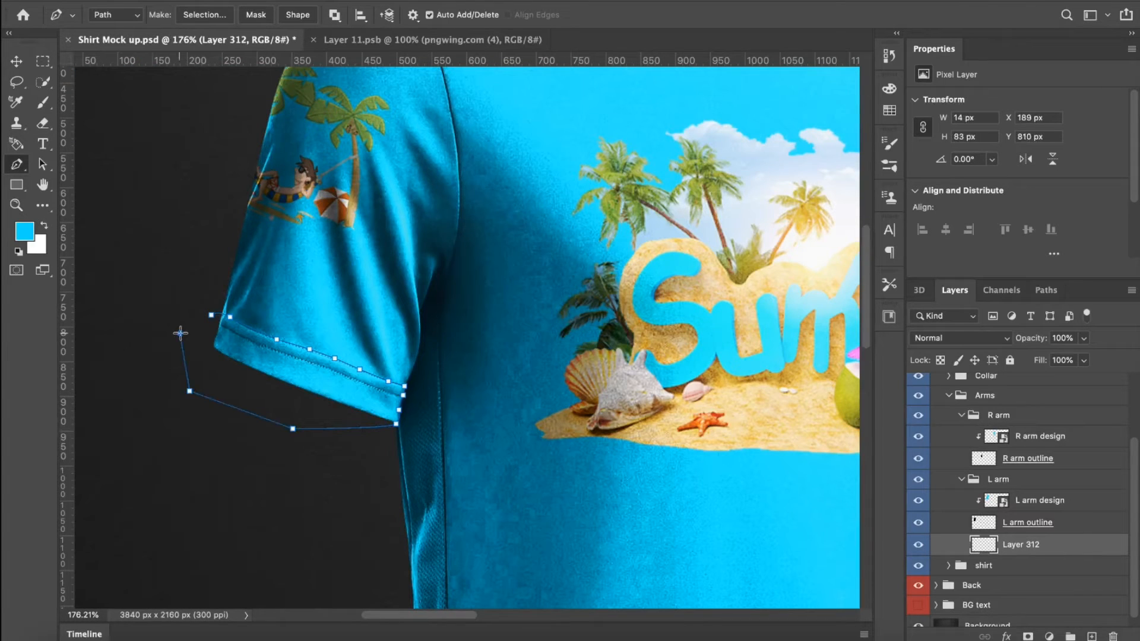
pyautogui.click(211, 315)
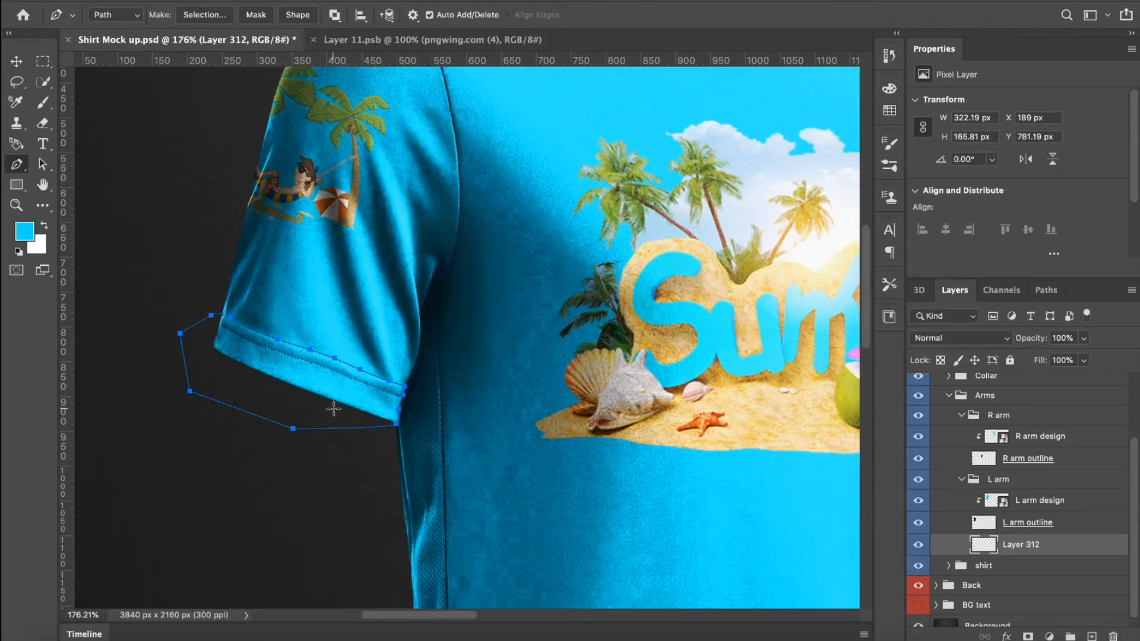
# - Convert the closed cuff path into a new anti-aliased selection with a 0-pixel feather radius
pyautogui.rightClick(314, 383)
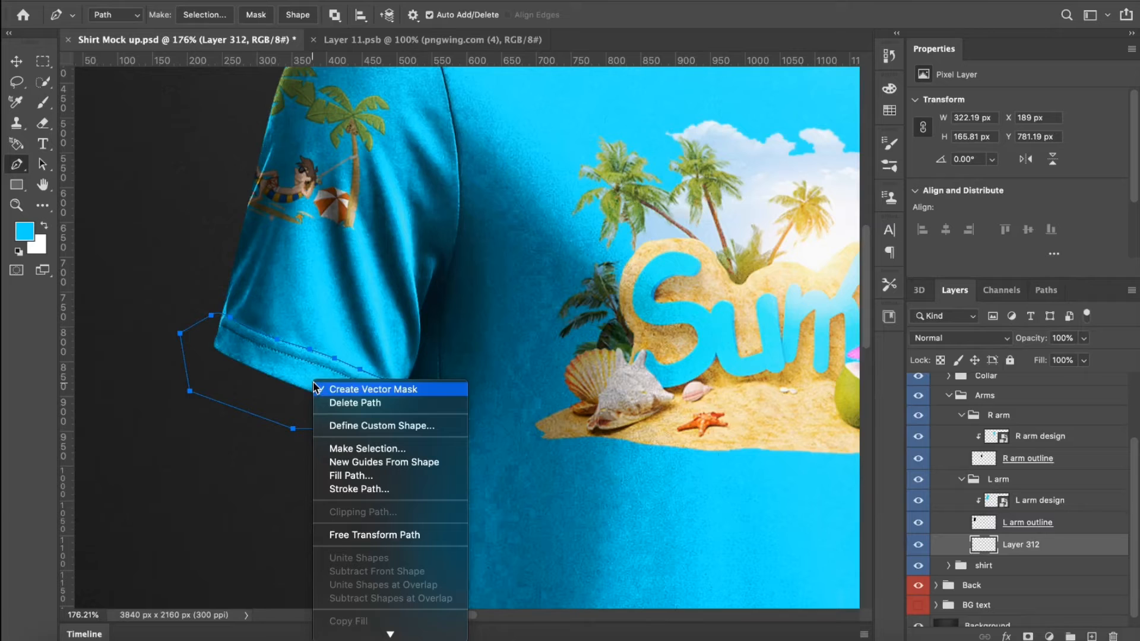
pyautogui.click(349, 450)
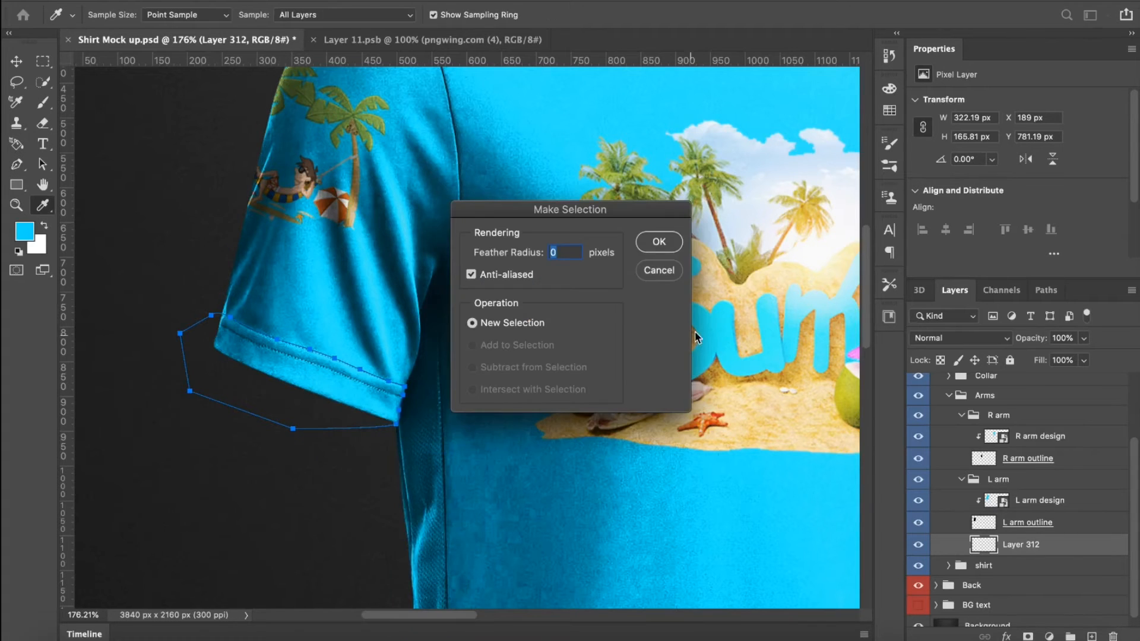
pyautogui.click(659, 241)
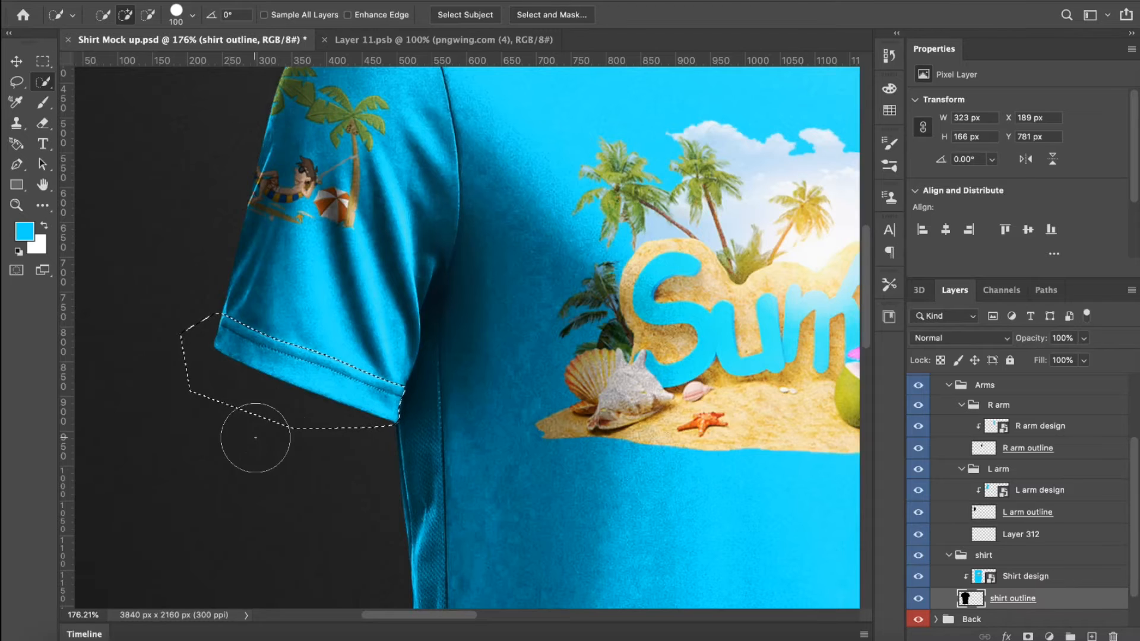
# - Subtract the background below the hem from the selection using a 50-pixel Quick Selection brush on the shirt outline layer
pyautogui.press('[')
pyautogui.press('[')
pyautogui.press('[')
pyautogui.press('[')
pyautogui.press('[')
pyautogui.press('alt')
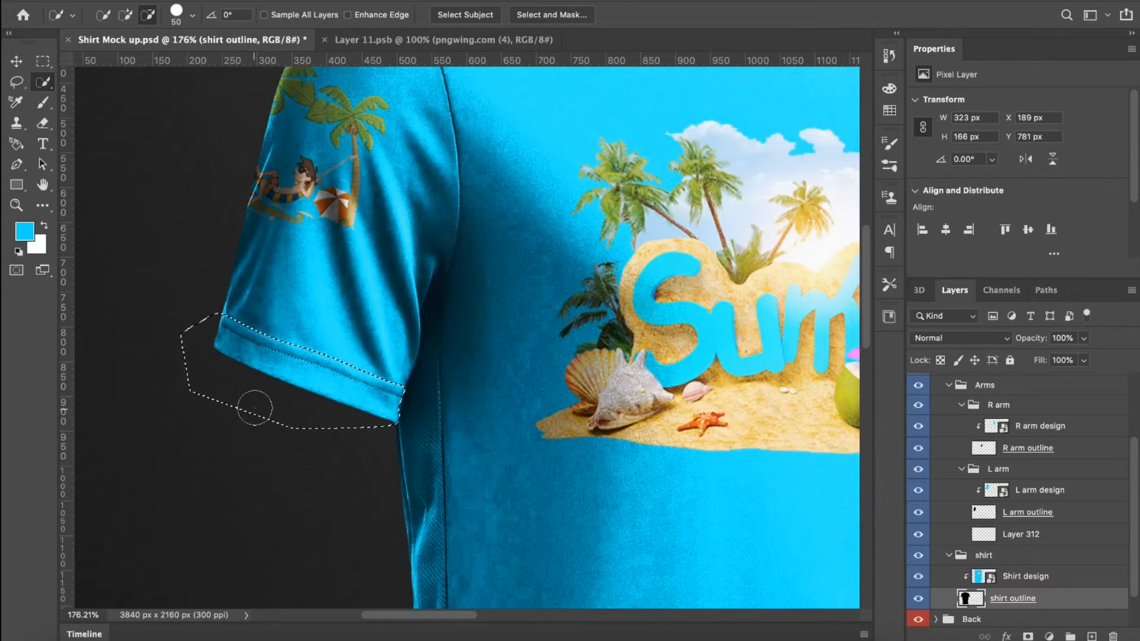
pyautogui.moveTo(259, 395); pyautogui.dragTo(257, 402)
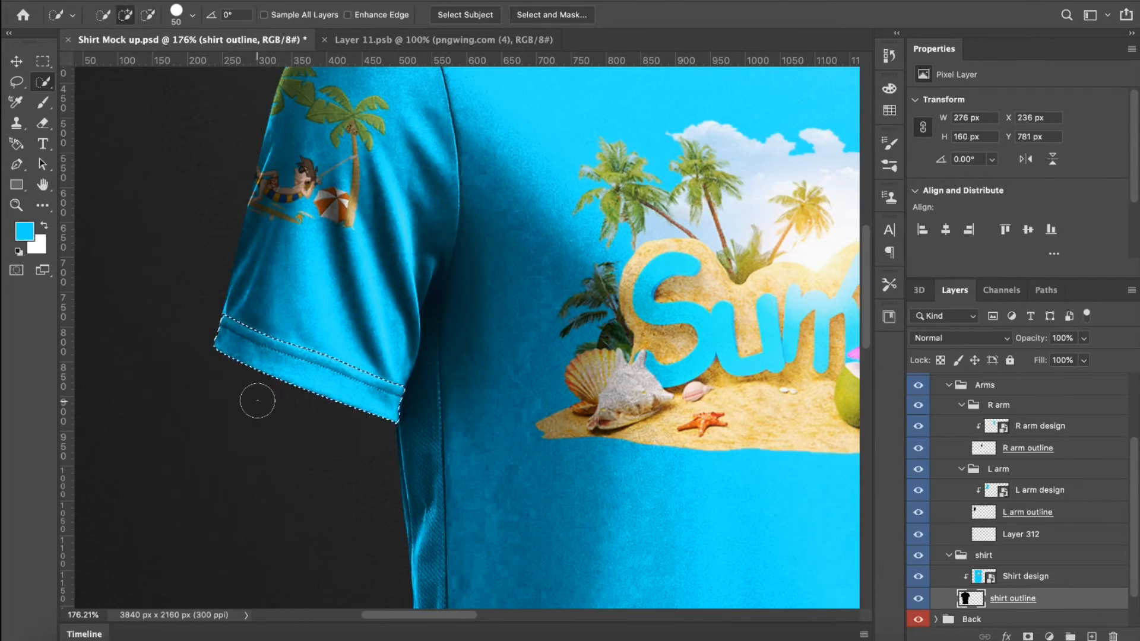
# - Create a Solid Color fill in fdfdfd from the cuff selection and move it above the L arm design layer
pyautogui.click(1011, 537)
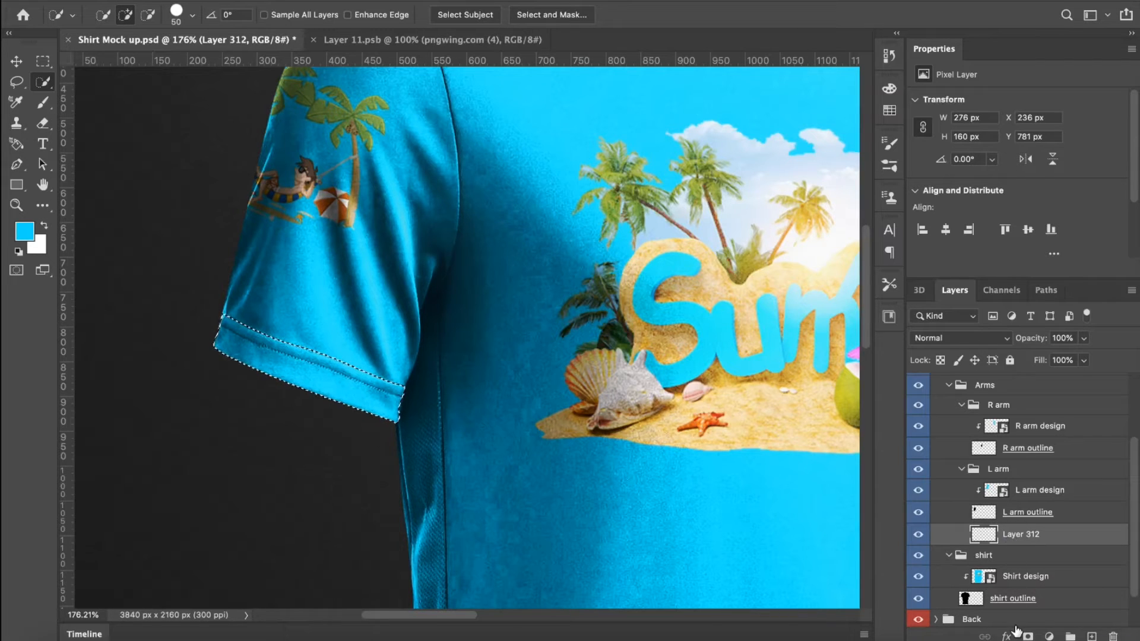
pyautogui.click(1050, 636)
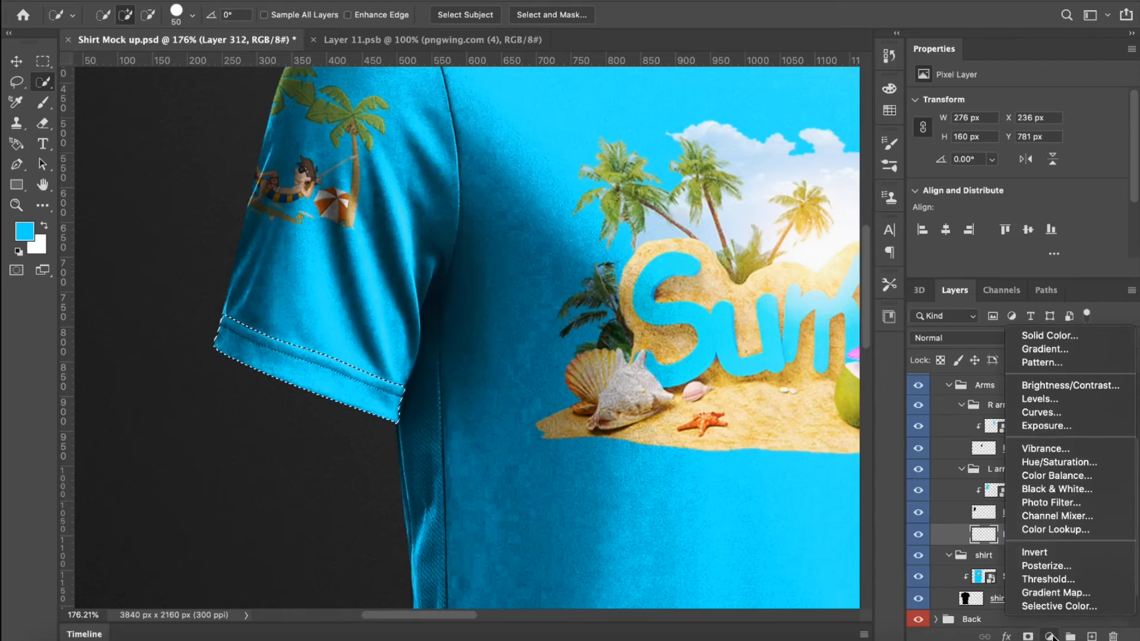
pyautogui.click(1054, 336)
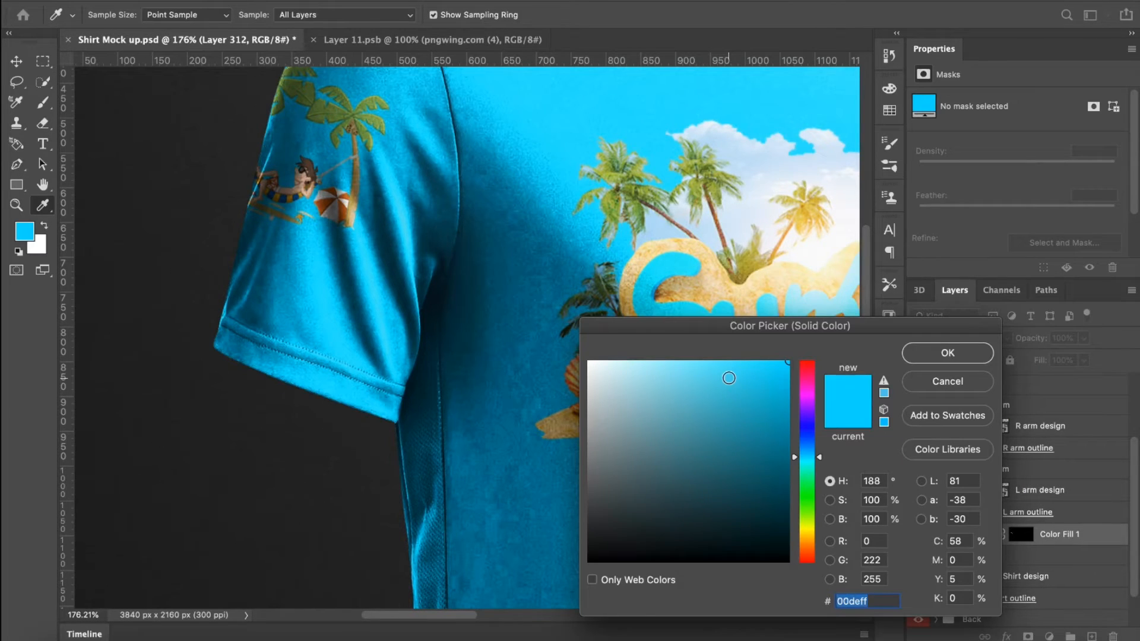
pyautogui.moveTo(639, 376); pyautogui.dragTo(590, 363)
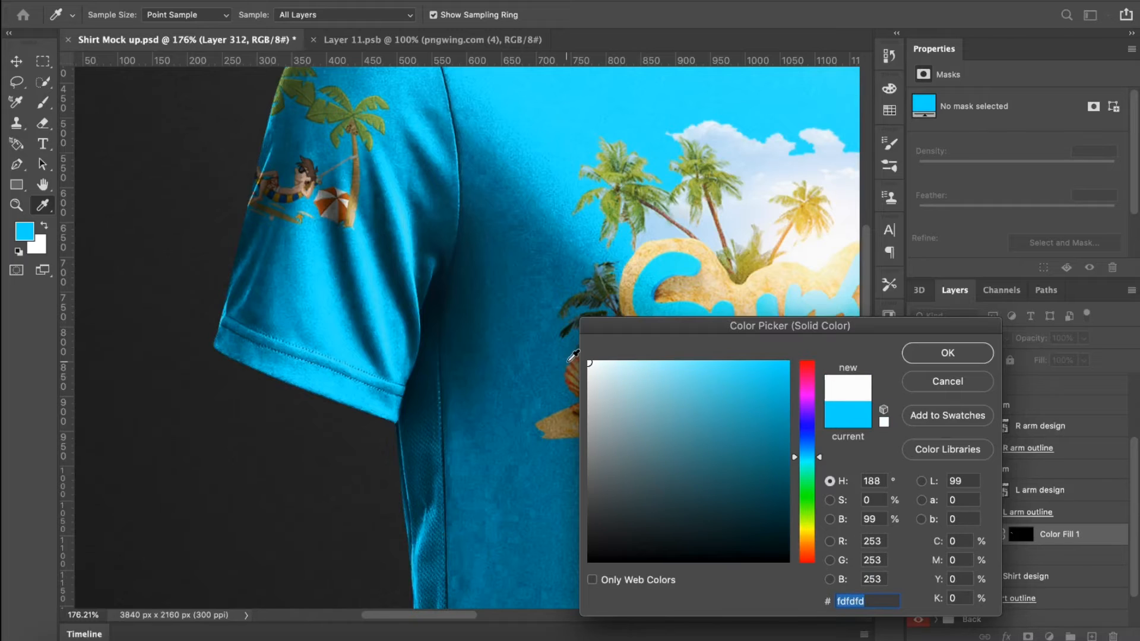
pyautogui.click(935, 357)
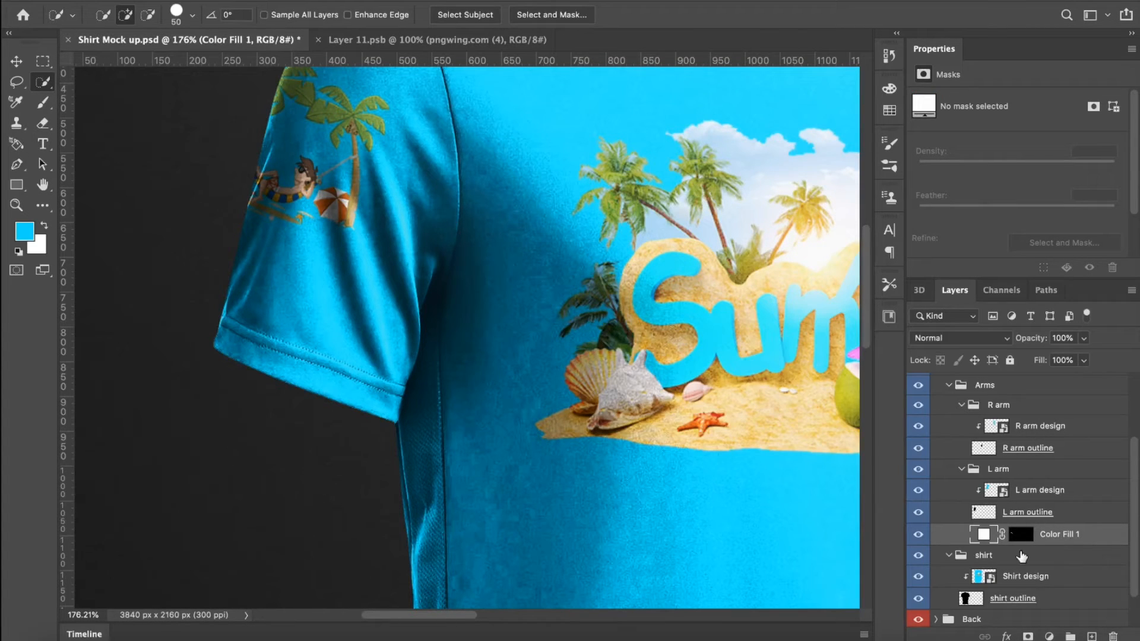
pyautogui.moveTo(1060, 535); pyautogui.dragTo(1058, 484)
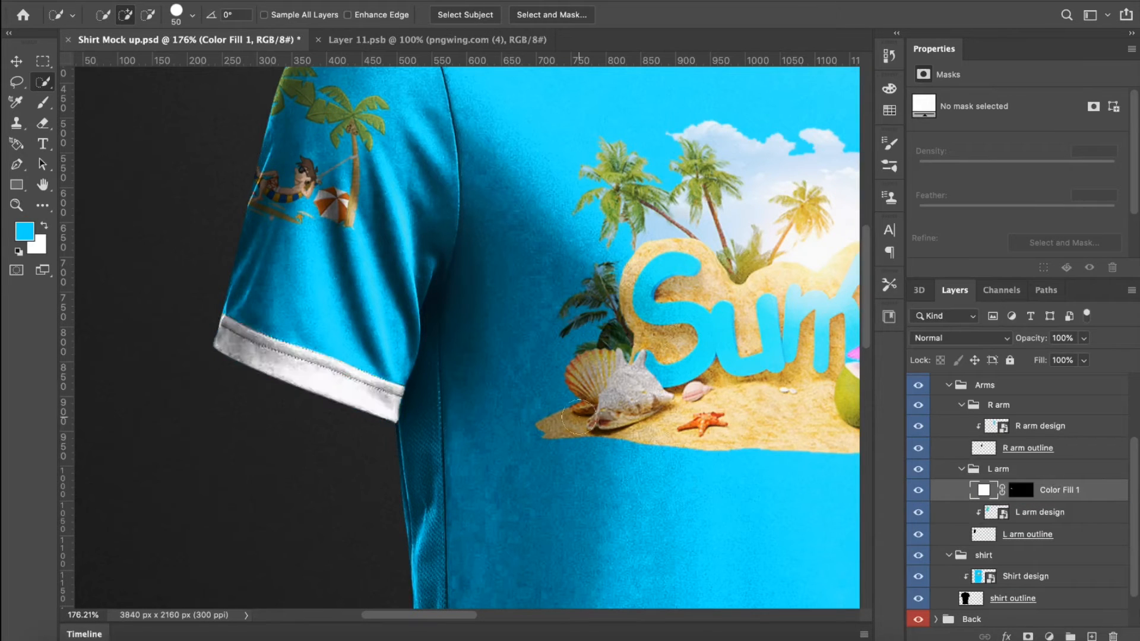
# - Add a new empty layer and move it into the shirt group, above the Shirt design layer
pyautogui.scroll(-3, 578, 418)
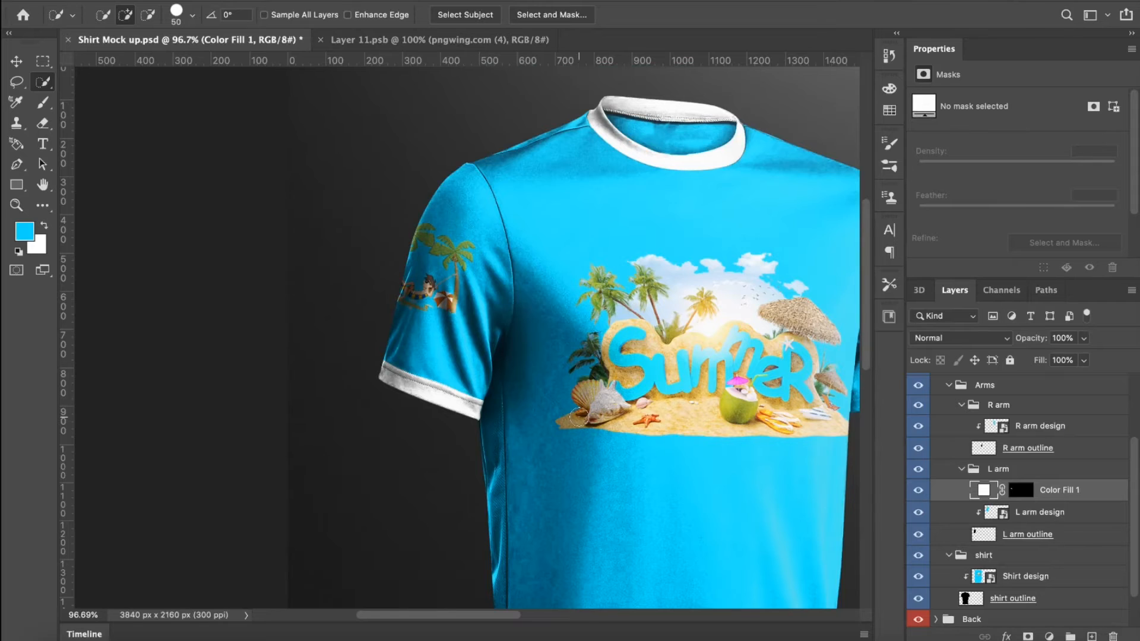
pyautogui.hscroll(8, 657, 447)
pyautogui.scroll(-1, 657, 447)
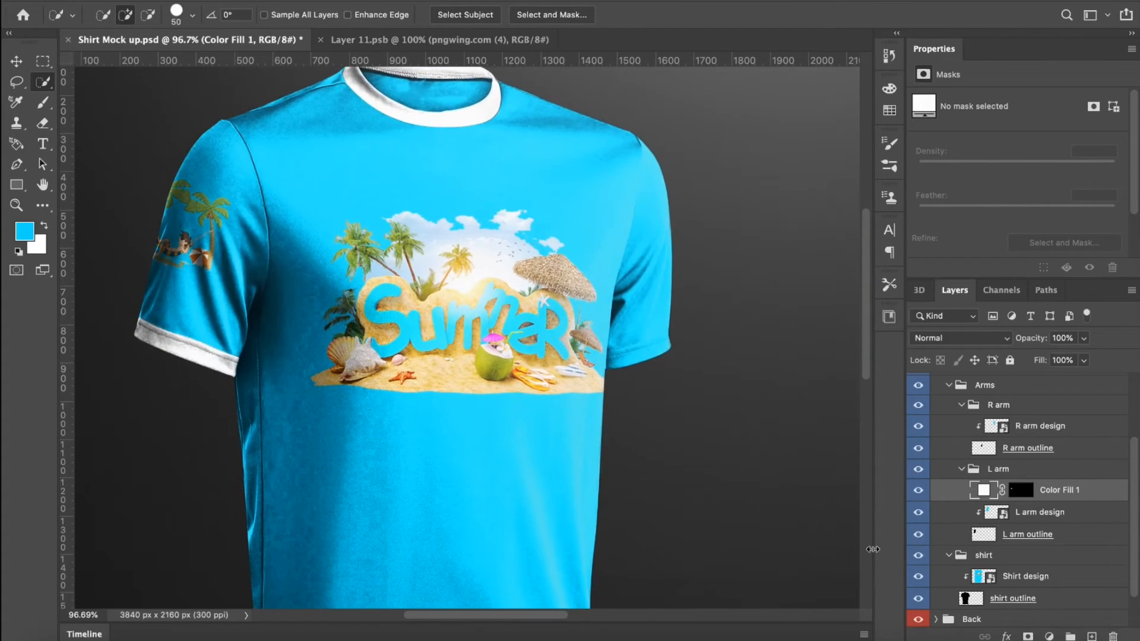
pyautogui.click(1016, 561)
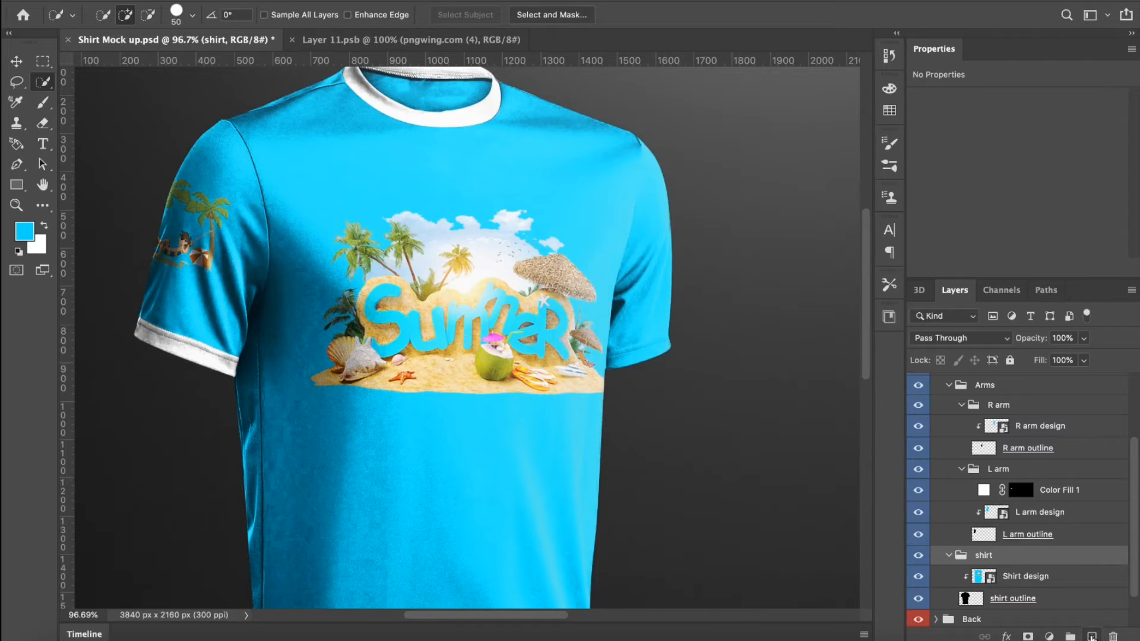
pyautogui.click(1092, 637)
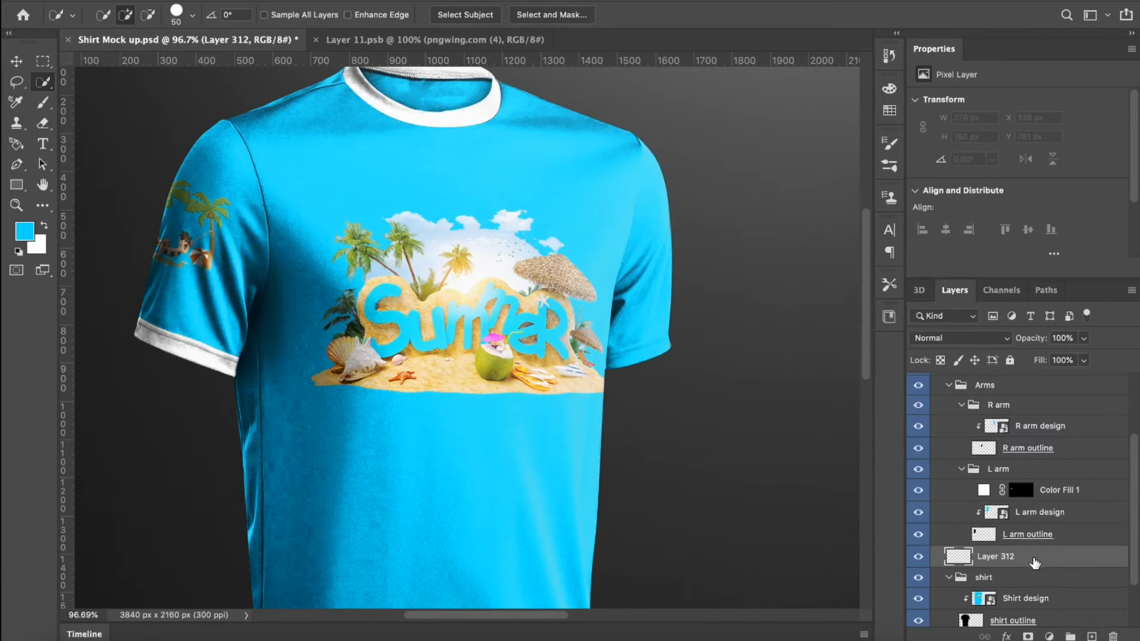
pyautogui.moveTo(1035, 562); pyautogui.dragTo(1035, 591)
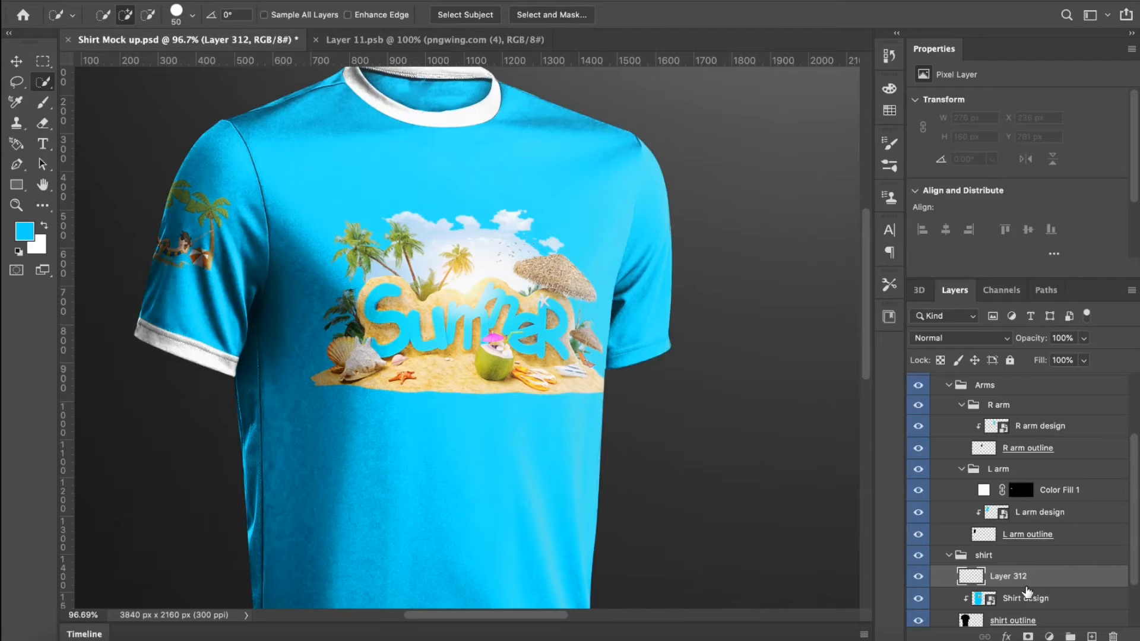
pyautogui.scroll(4, 638, 373)
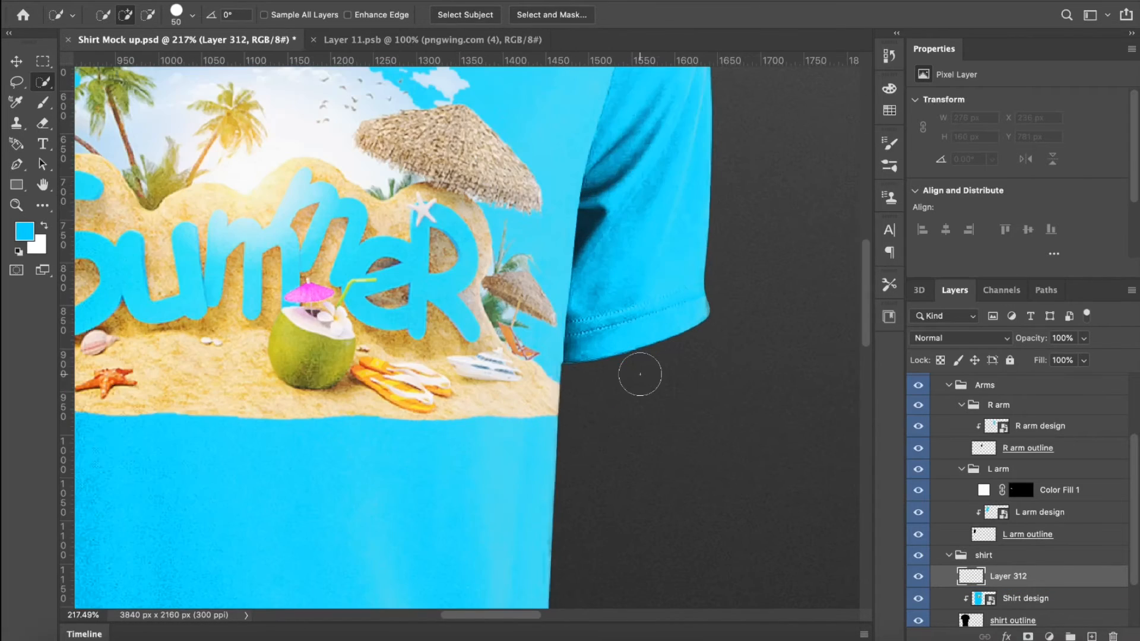
# - Trace a closed Pen path around the R arm sleeve cuff, following the stitch line and extending into the background below the hem
pyautogui.press('p')
pyautogui.scroll(2, 641, 382)
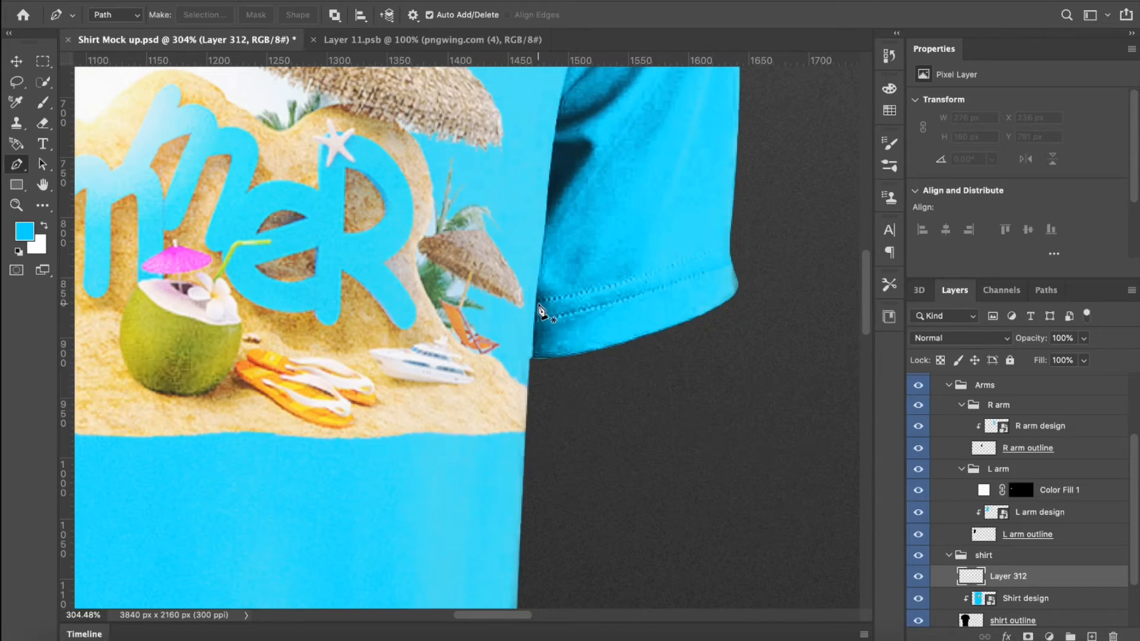
pyautogui.click(537, 301)
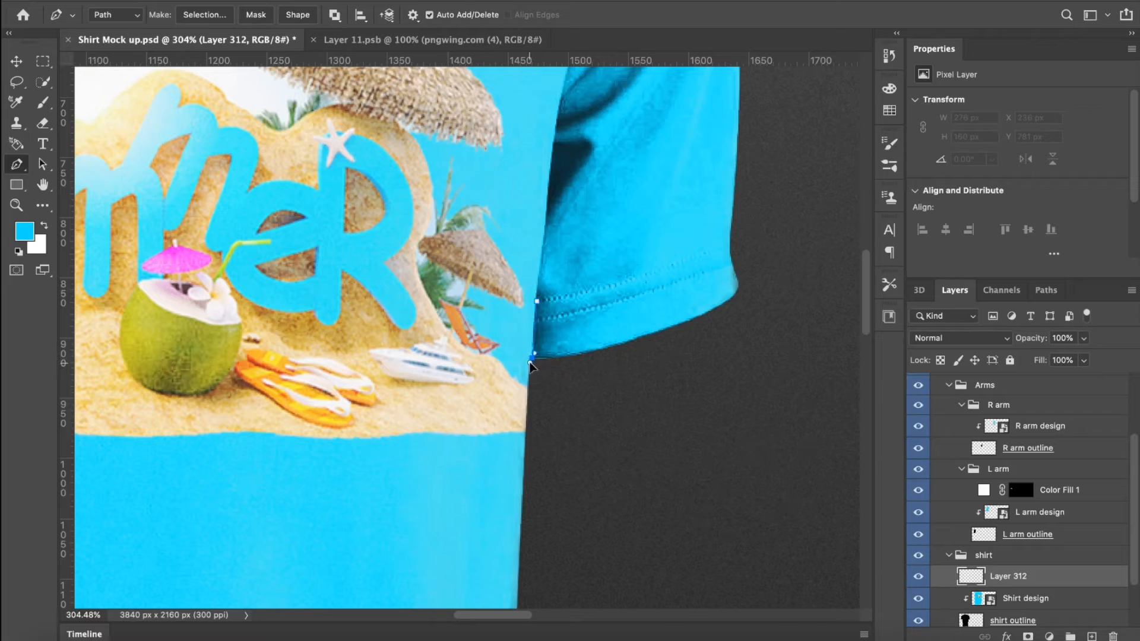
pyautogui.moveTo(530, 351); pyautogui.dragTo(534, 365)
pyautogui.click(548, 405)
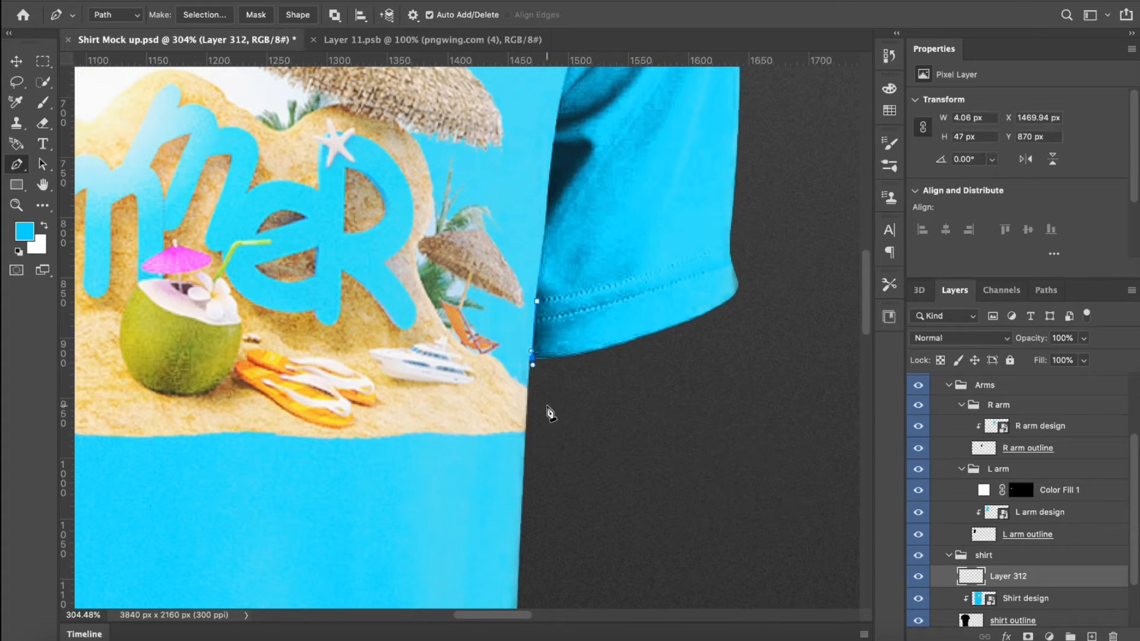
pyautogui.click(794, 350)
pyautogui.click(750, 227)
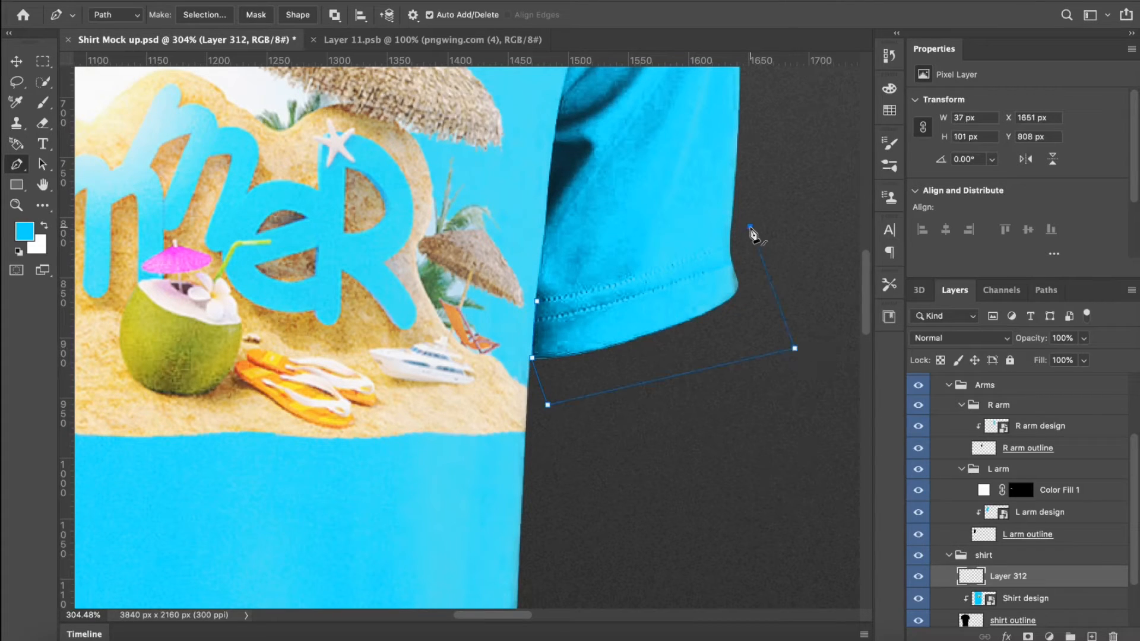
pyautogui.click(736, 229)
pyautogui.moveTo(707, 251); pyautogui.dragTo(515, 308)
# - Convert the R arm cuff path into a new anti-aliased selection with a 0-pixel feather radius
pyautogui.rightClick(630, 313)
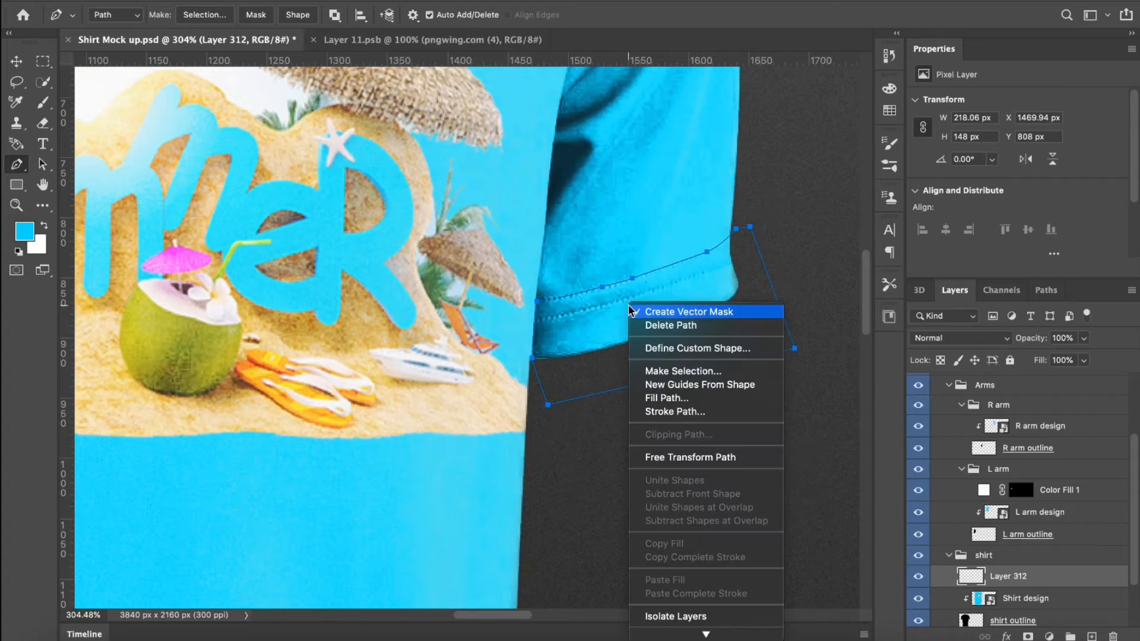
pyautogui.click(673, 373)
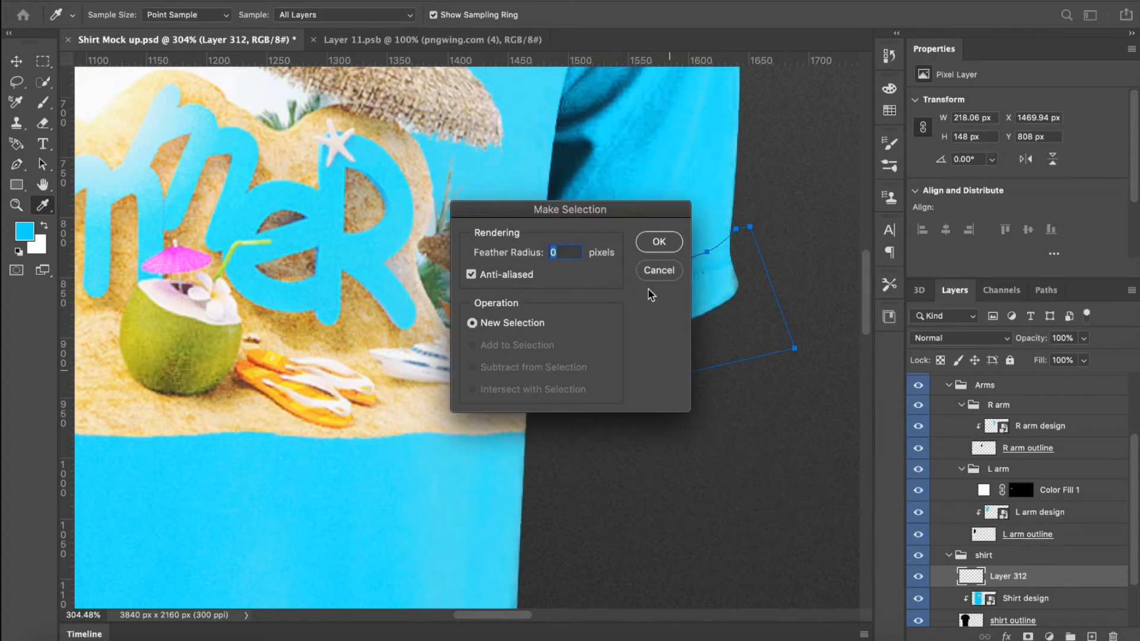
pyautogui.click(659, 243)
# - Subtract the background around the R arm hem from the selection using the 50-pixel Quick Selection brush on the shirt outline layer
pyautogui.scroll(-3, 998, 531)
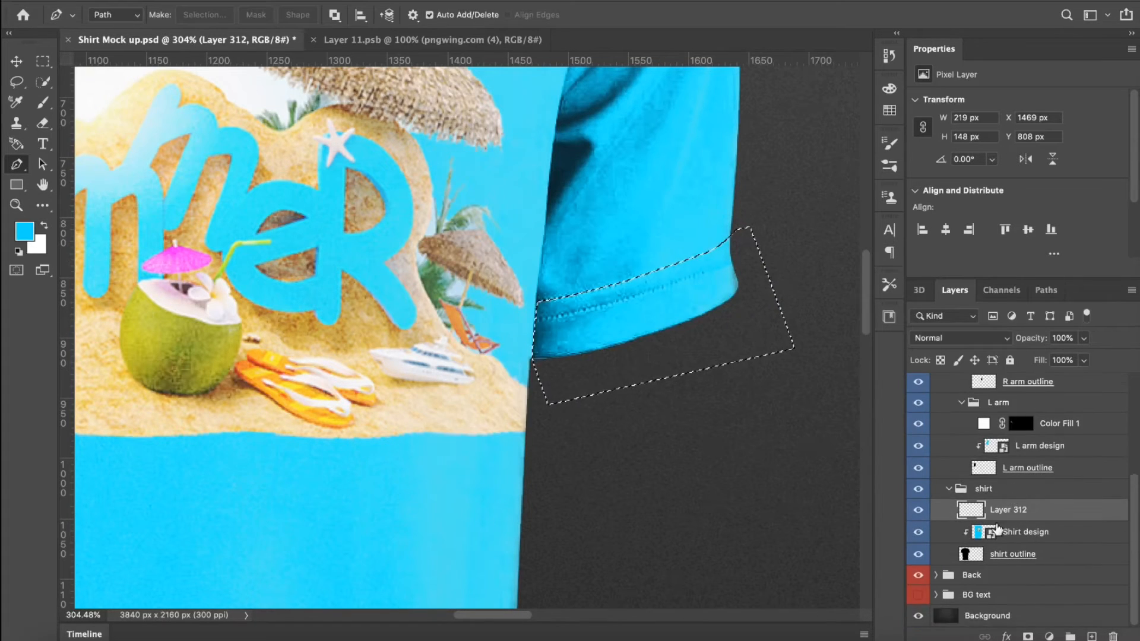
pyautogui.click(965, 553)
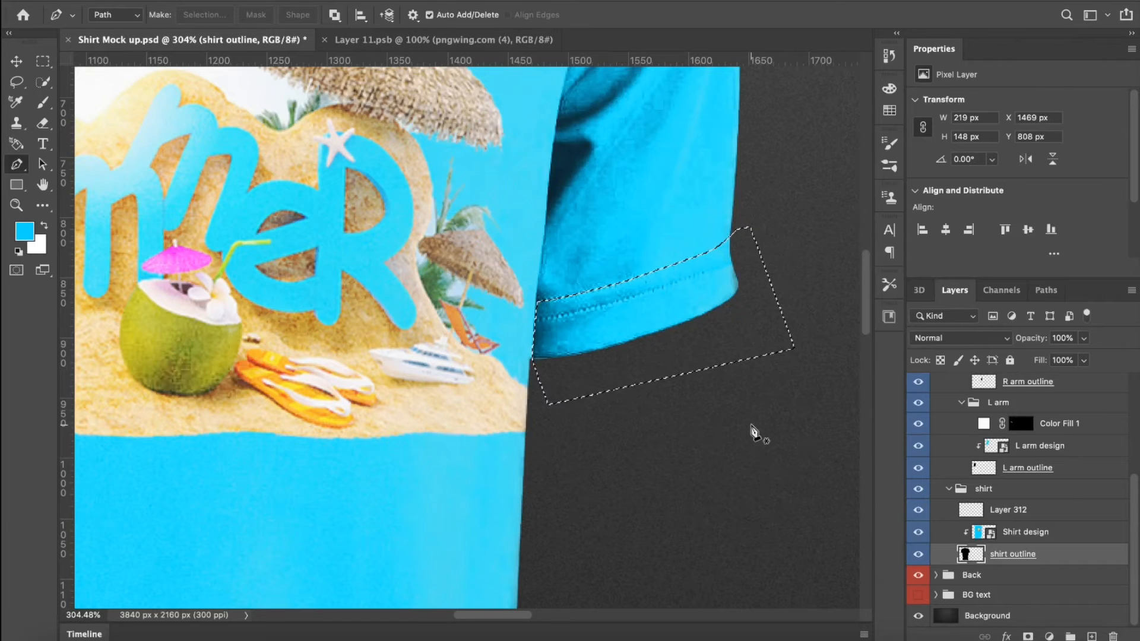
pyautogui.press('w')
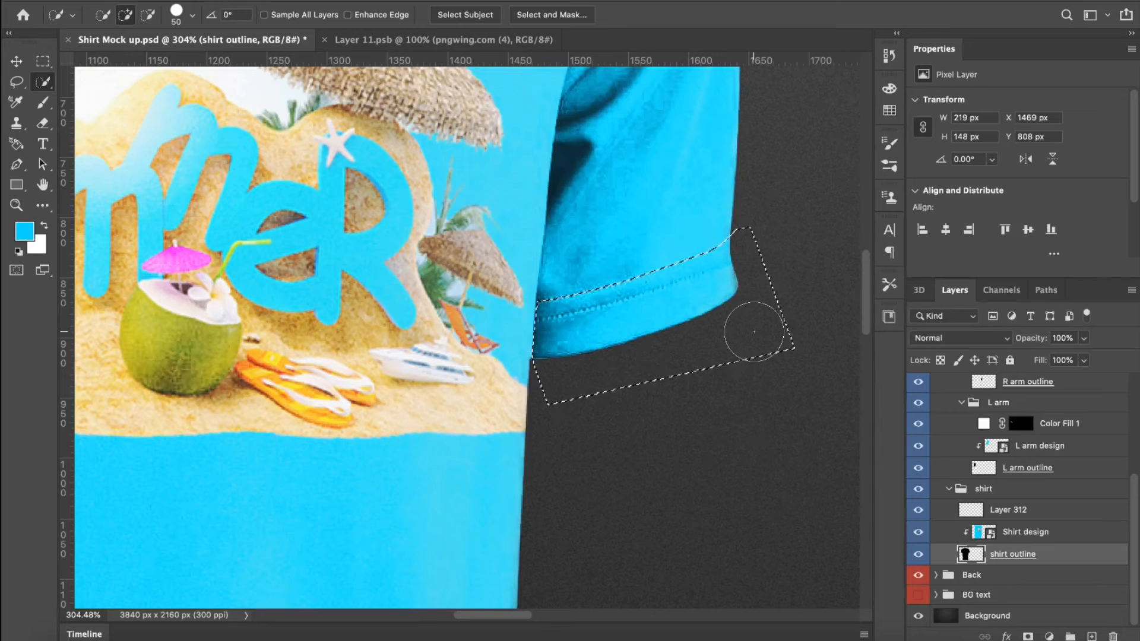
pyautogui.keyDown('alt'); pyautogui.click(755, 331); pyautogui.keyUp('alt')
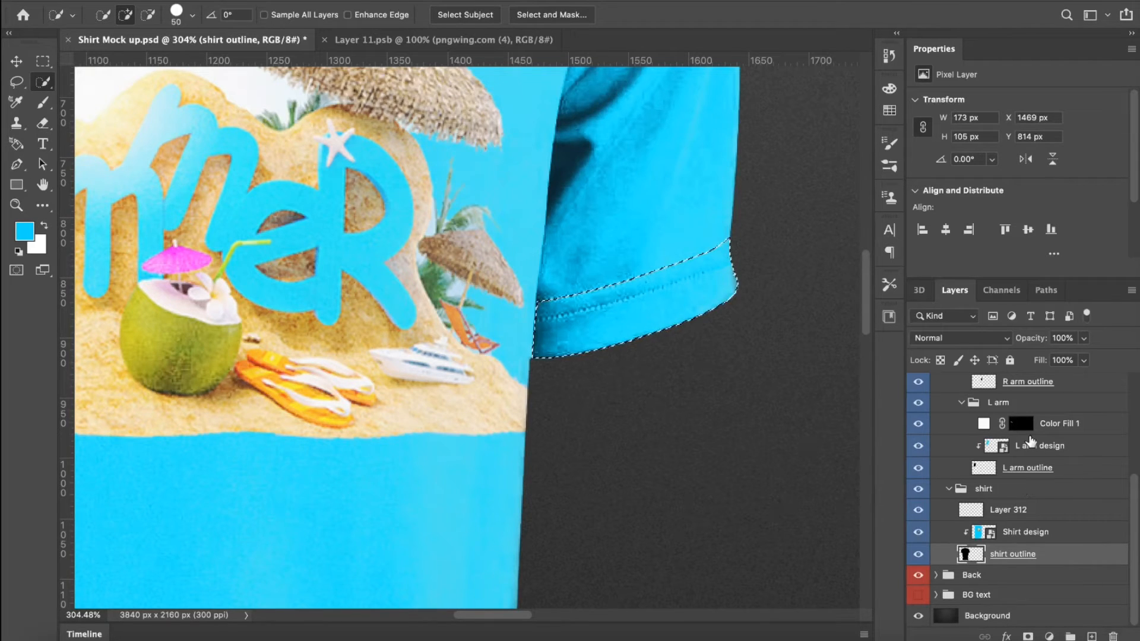
# - Create a Solid Color fill in ffffff from the cuff selection on Layer 312 and move it above the R arm design layer
pyautogui.click(1034, 511)
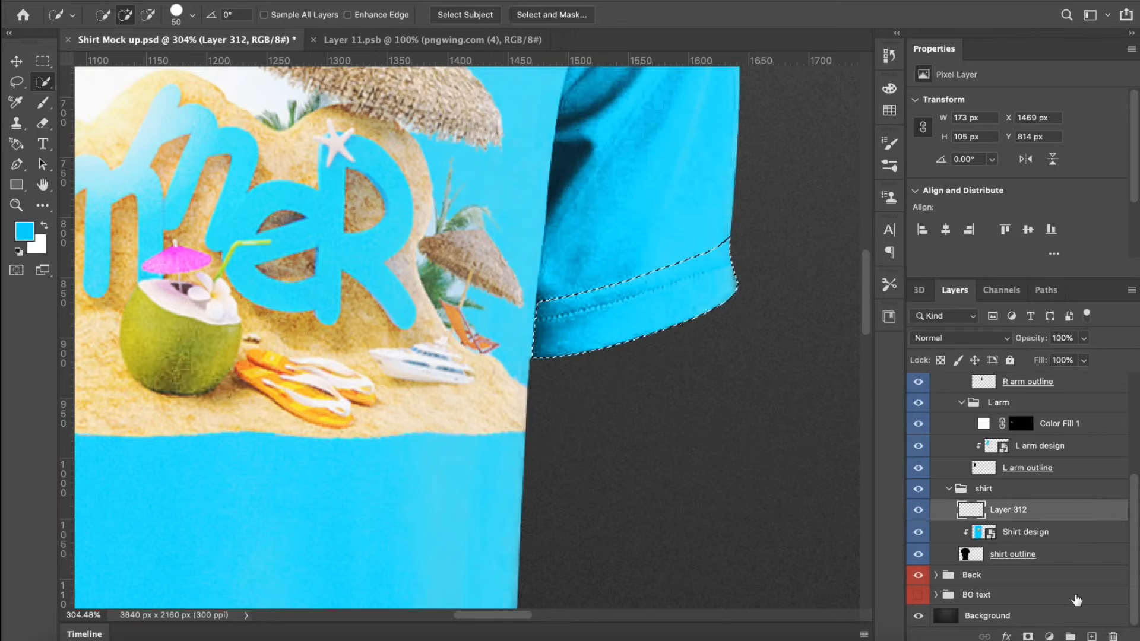
pyautogui.click(1049, 637)
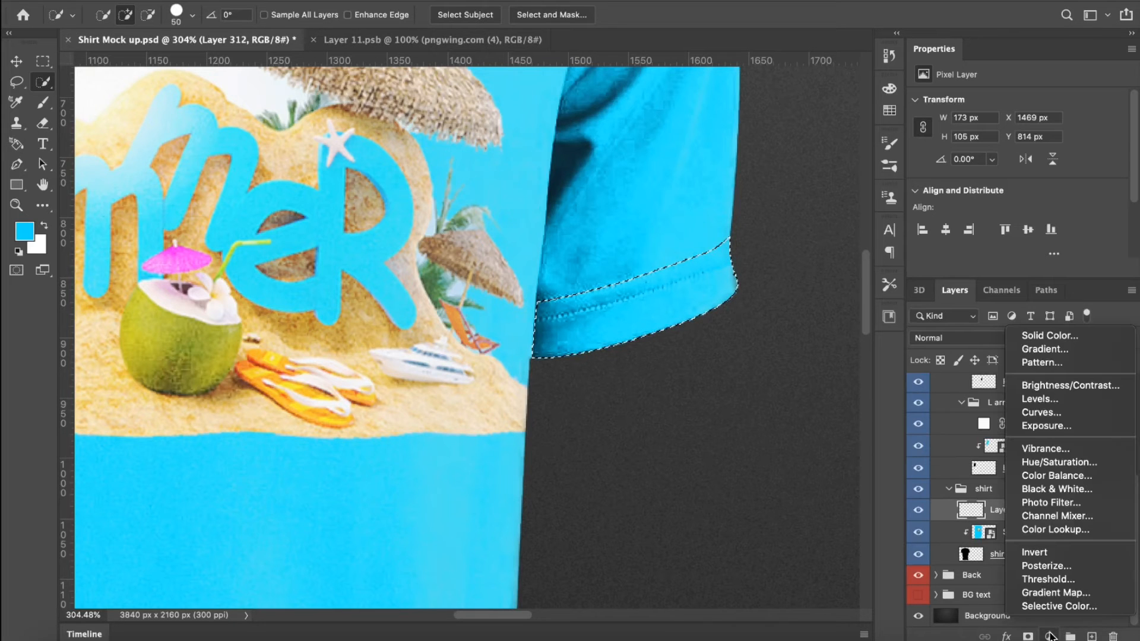
pyautogui.click(1050, 336)
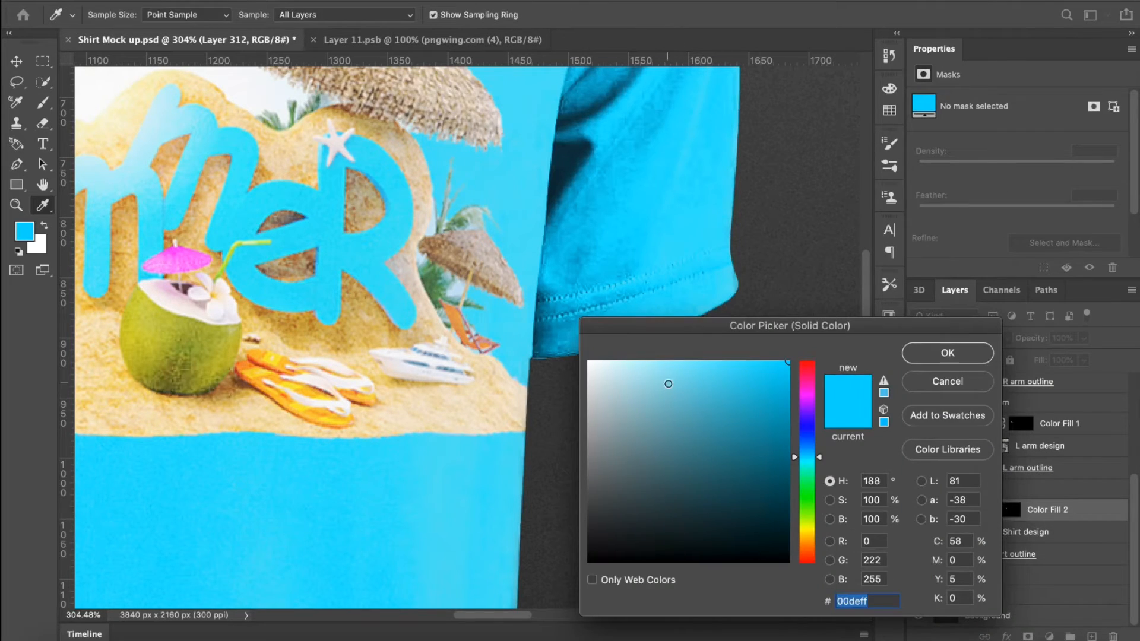
pyautogui.moveTo(669, 384); pyautogui.dragTo(574, 335)
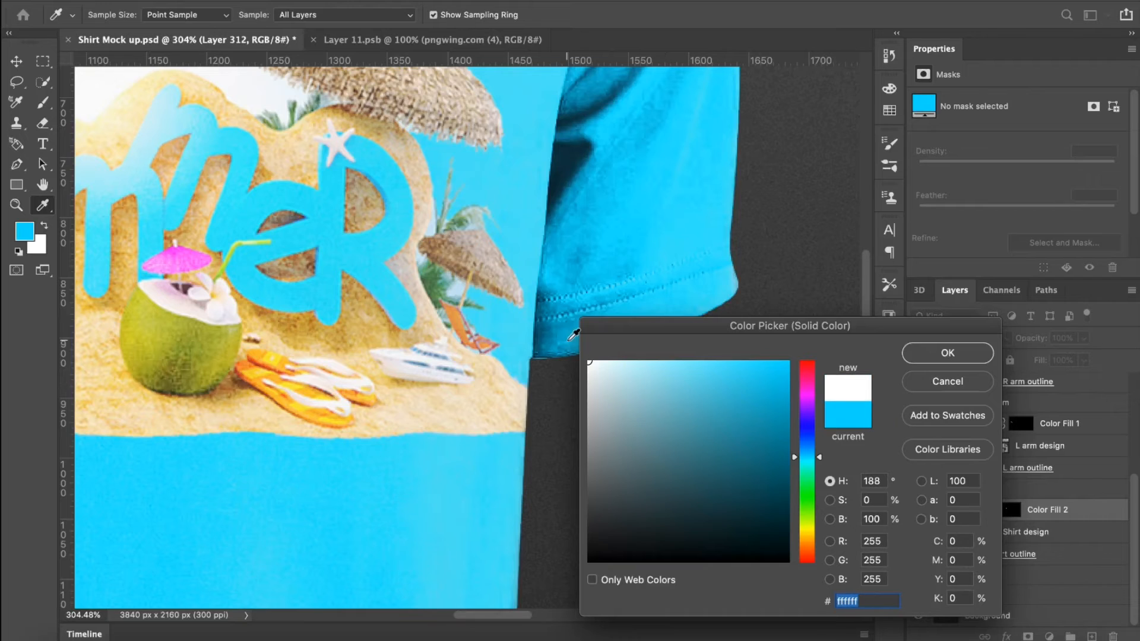
pyautogui.click(916, 357)
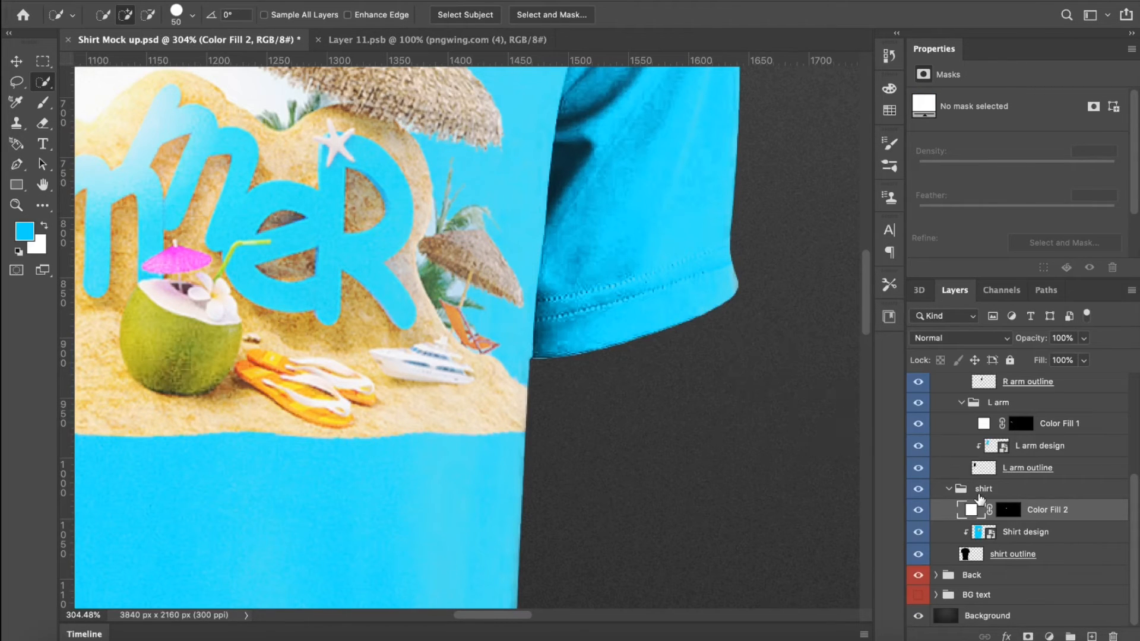
pyautogui.scroll(2, 1056, 514)
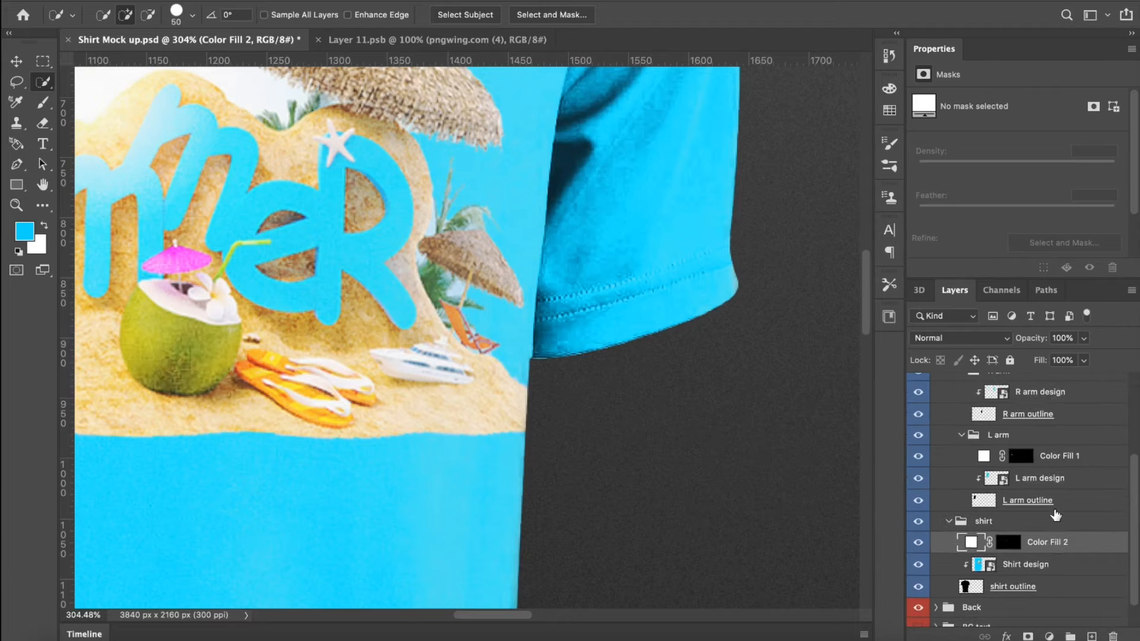
pyautogui.moveTo(1047, 553); pyautogui.dragTo(1044, 393)
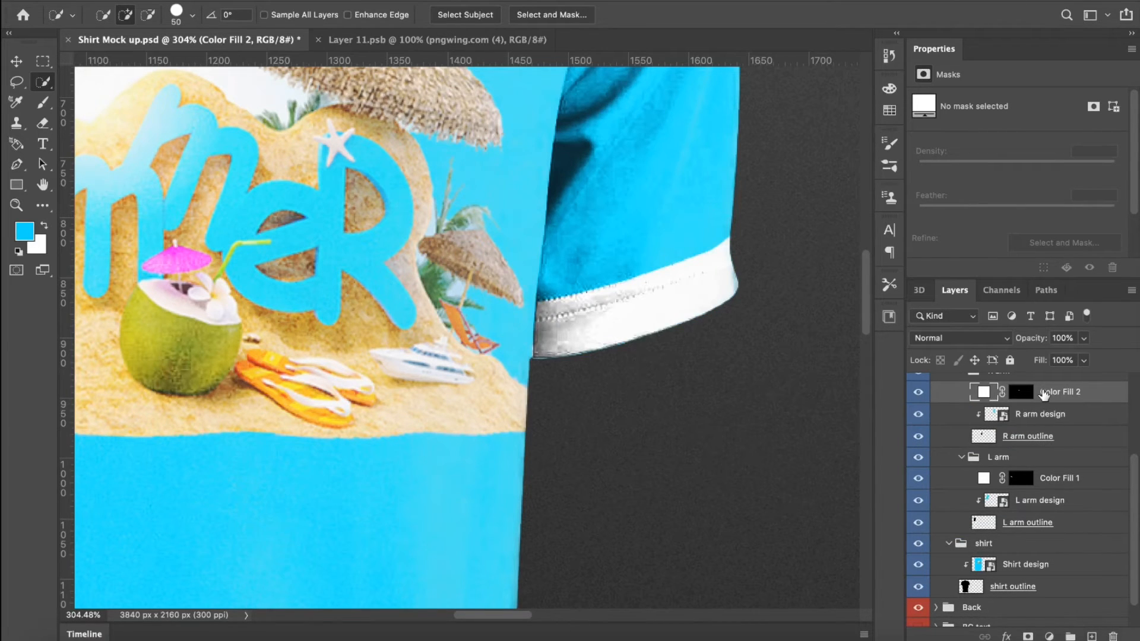
# - Try red f36363, yellow cbbf36 and green baf2ce on the L arm cuff fill, and cancel the colour change
pyautogui.scroll(-4, 662, 394)
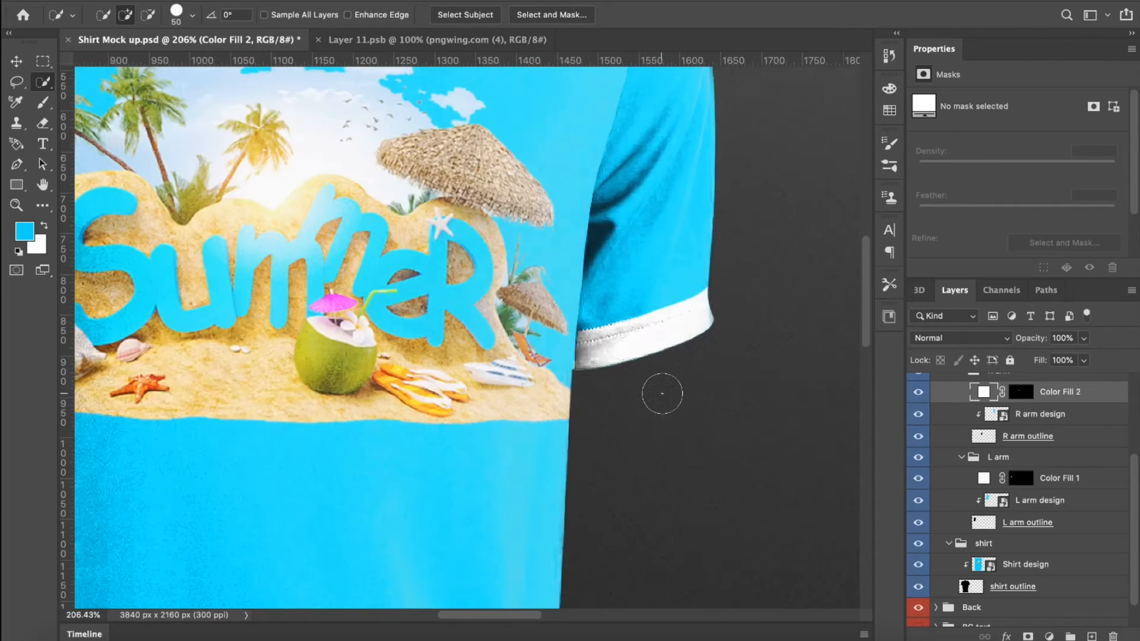
pyautogui.scroll(-2, 662, 393)
pyautogui.scroll(-1, 662, 394)
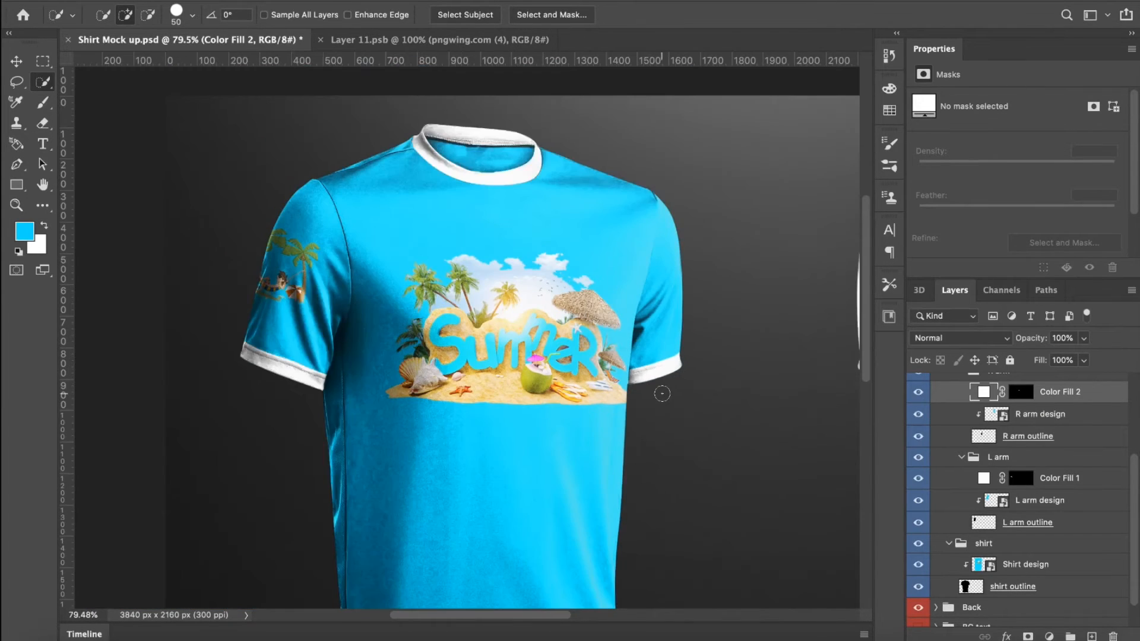
pyautogui.scroll(-2, 662, 394)
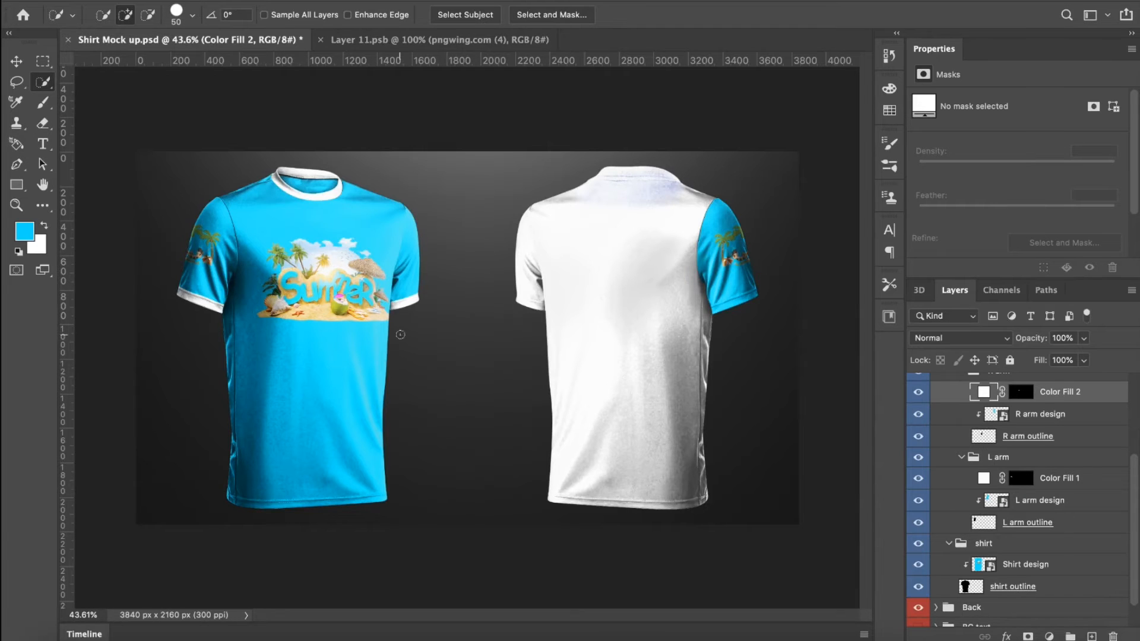
pyautogui.scroll(3, 299, 196)
pyautogui.scroll(-1, 298, 196)
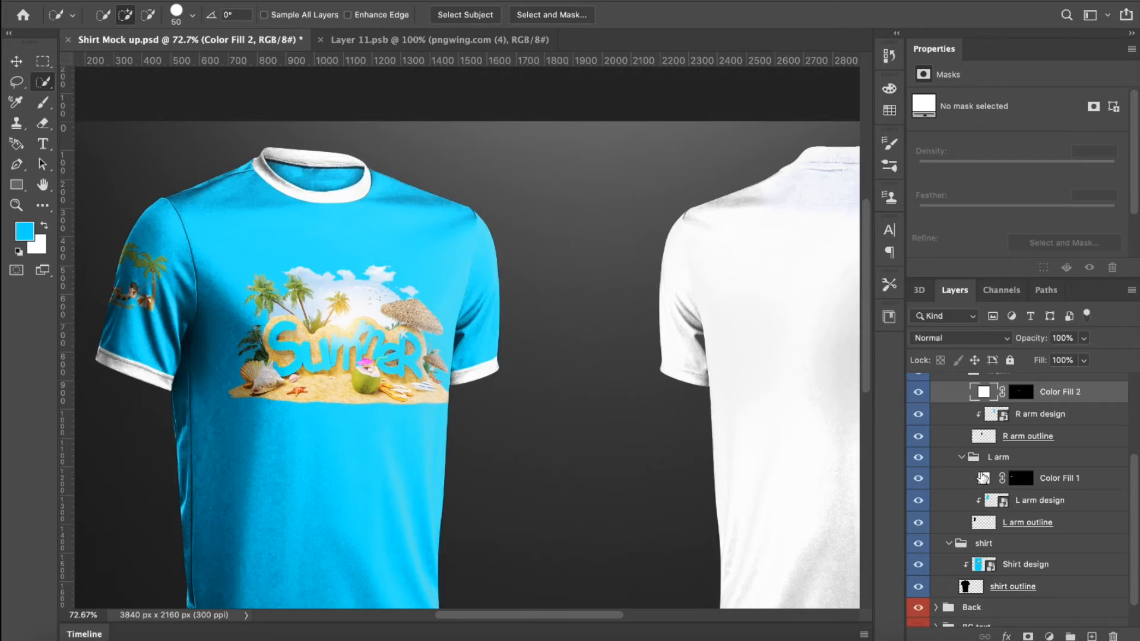
pyautogui.doubleClick(984, 481)
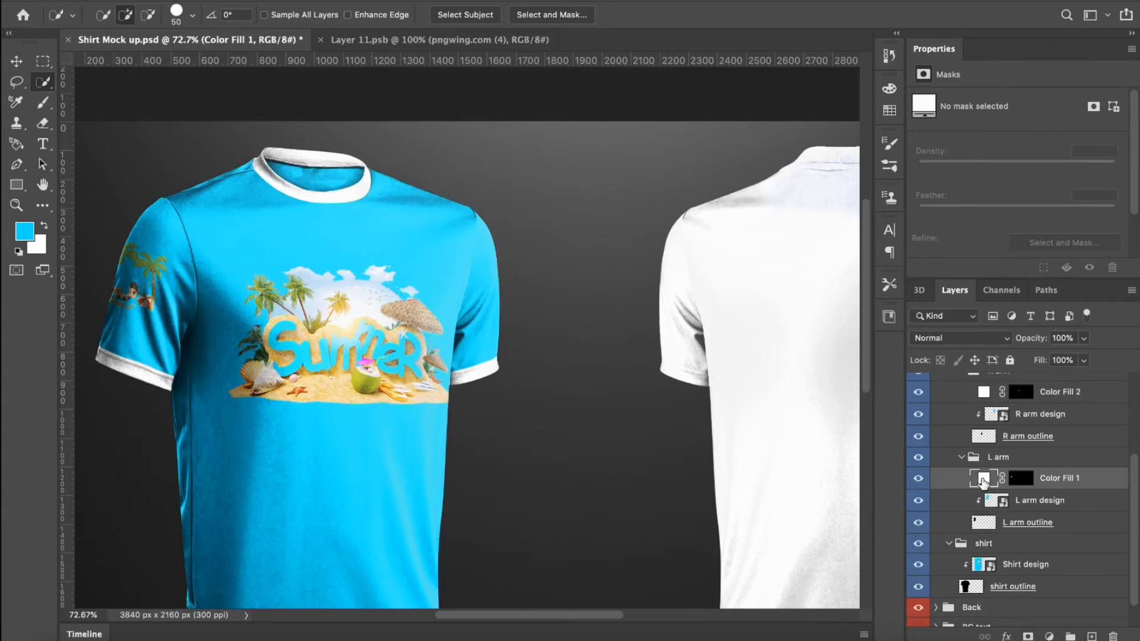
pyautogui.click(721, 381)
pyautogui.moveTo(721, 381); pyautogui.dragTo(775, 356)
pyautogui.click(708, 370)
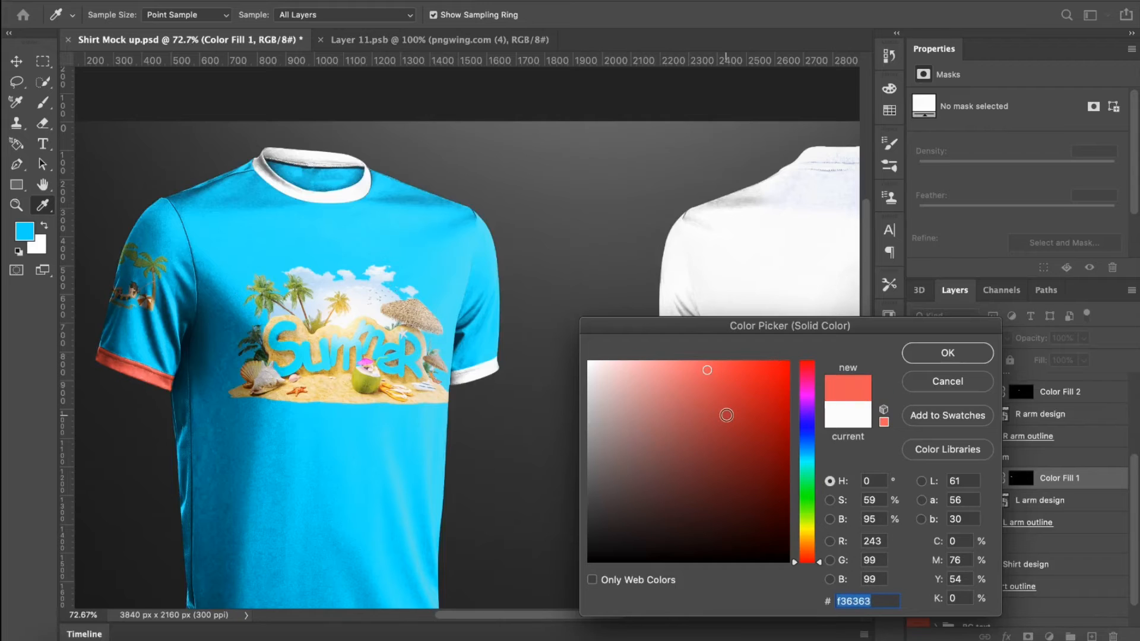
pyautogui.click(807, 532)
pyautogui.click(736, 402)
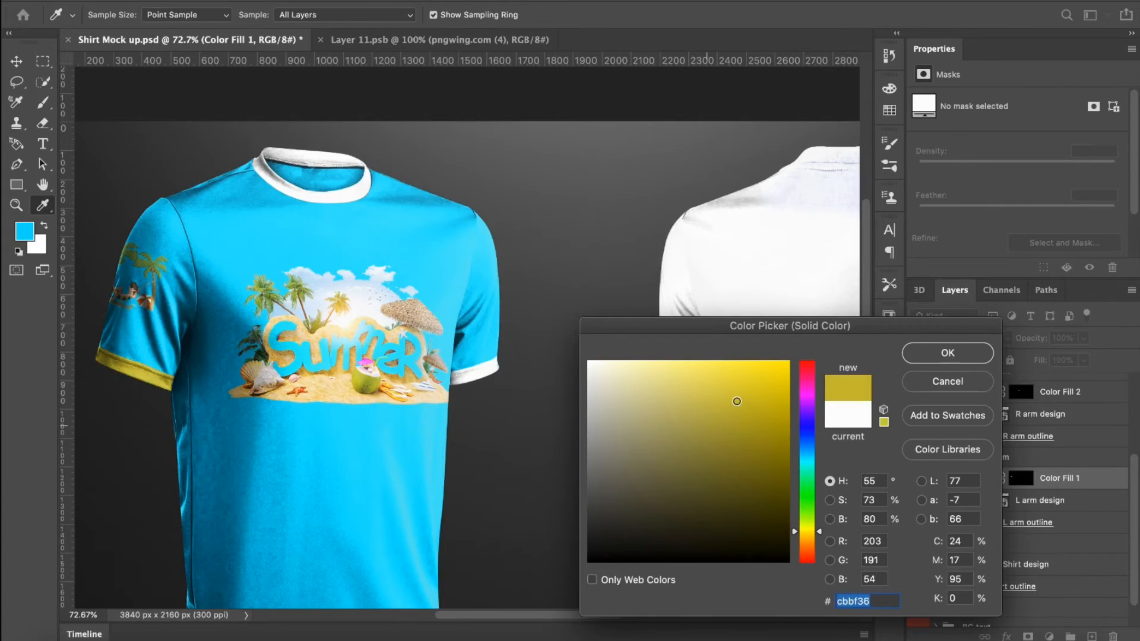
pyautogui.click(804, 483)
pyautogui.moveTo(708, 419); pyautogui.dragTo(635, 370)
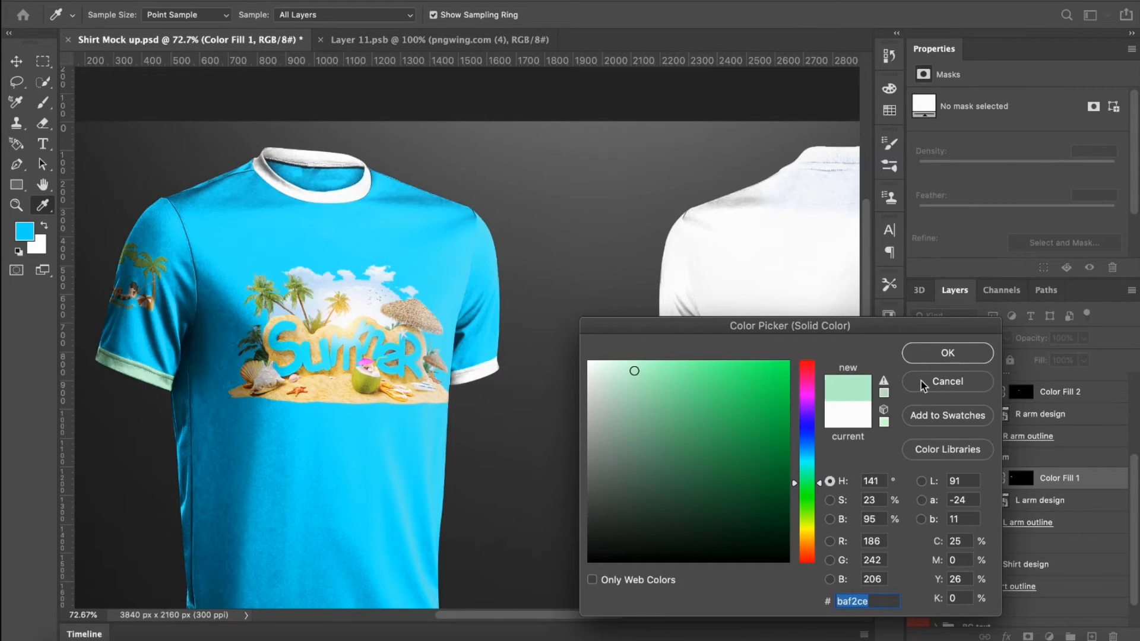
pyautogui.click(948, 381)
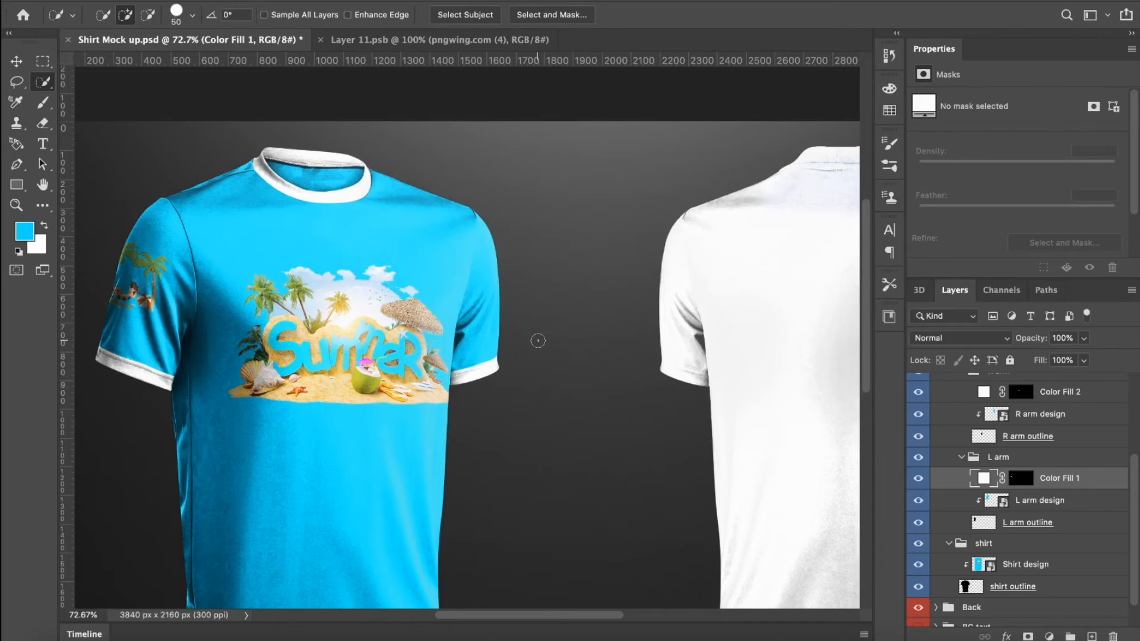
# - Collapse the Front layer group and expand the Back group
pyautogui.scroll(-5, 538, 341)
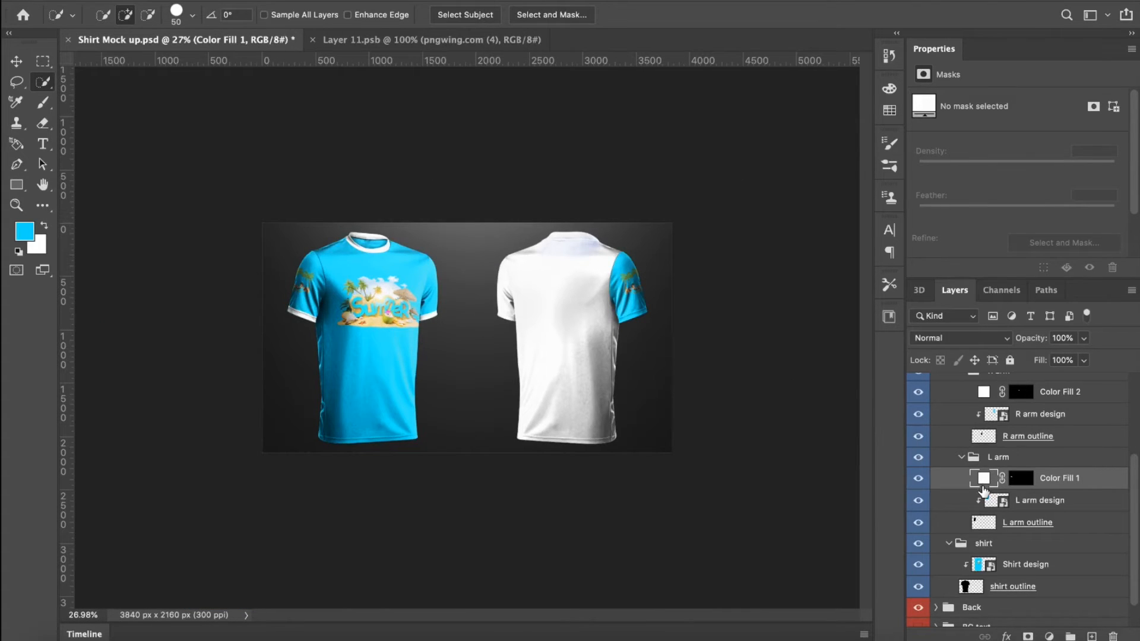
pyautogui.scroll(5, 1014, 502)
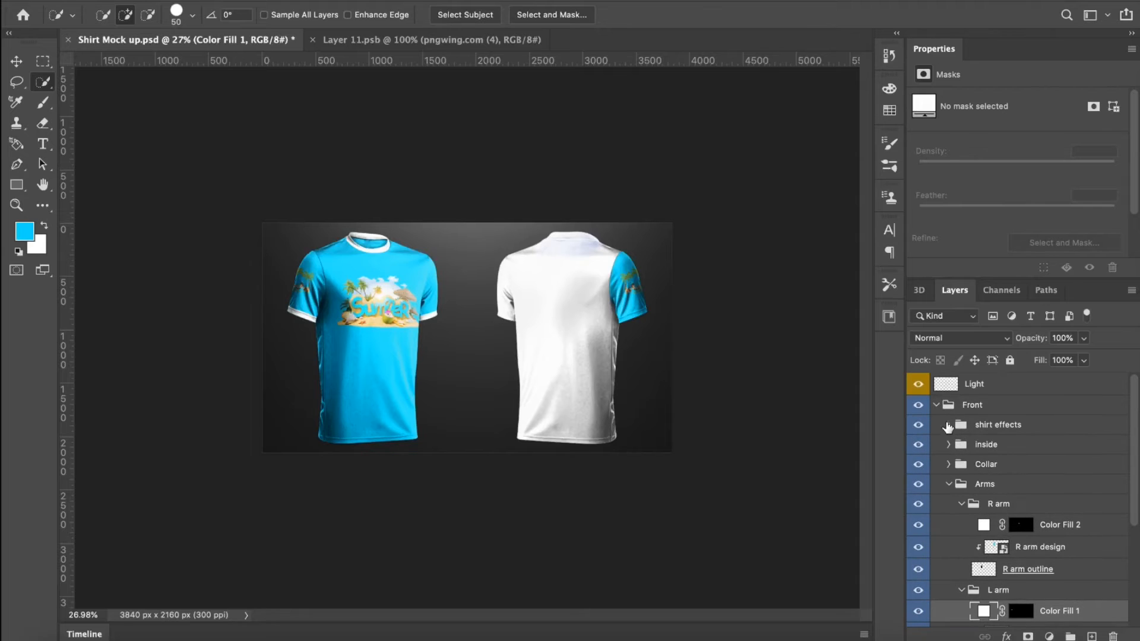
pyautogui.click(936, 406)
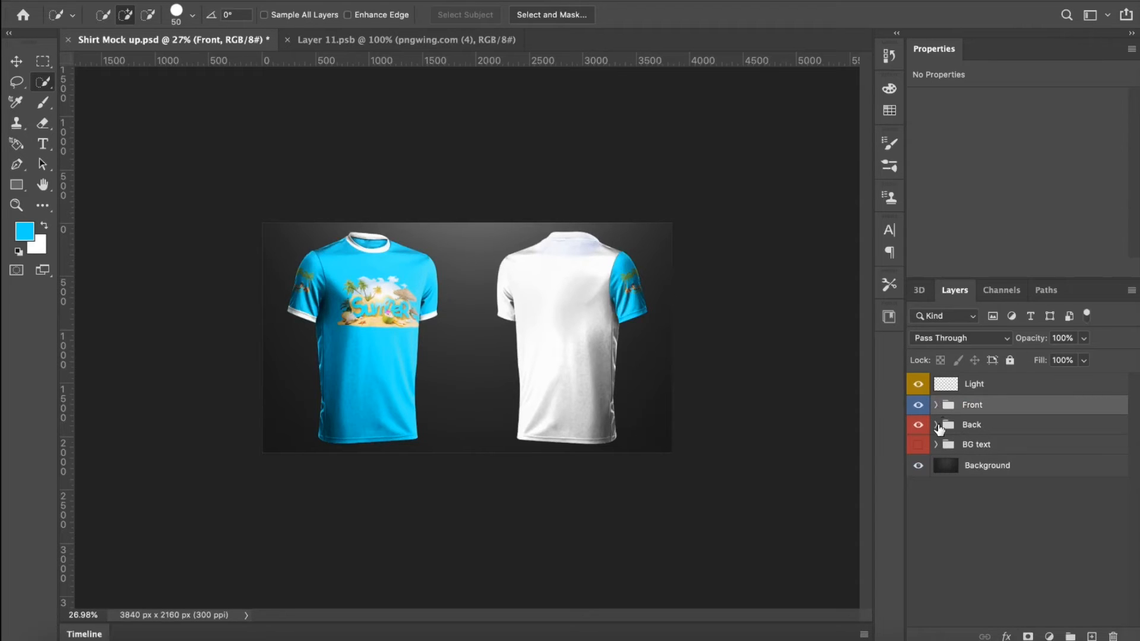
pyautogui.click(936, 425)
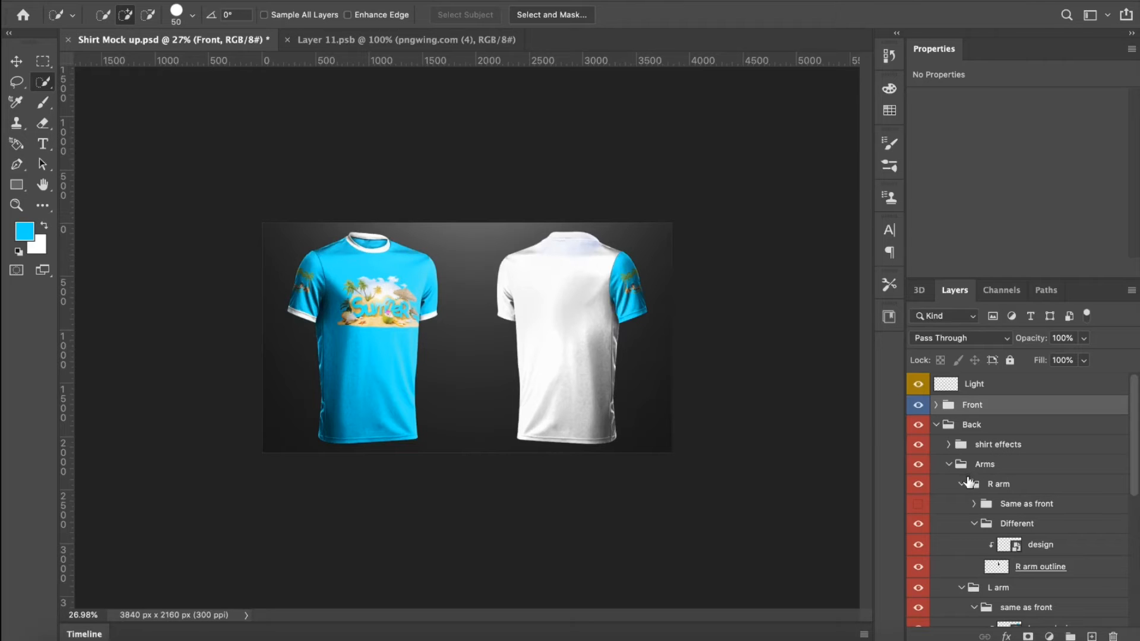
# - Toggle the back L arm's same as front group and the back R arm's design layer to identify the sleeves they control
pyautogui.scroll(-2, 995, 594)
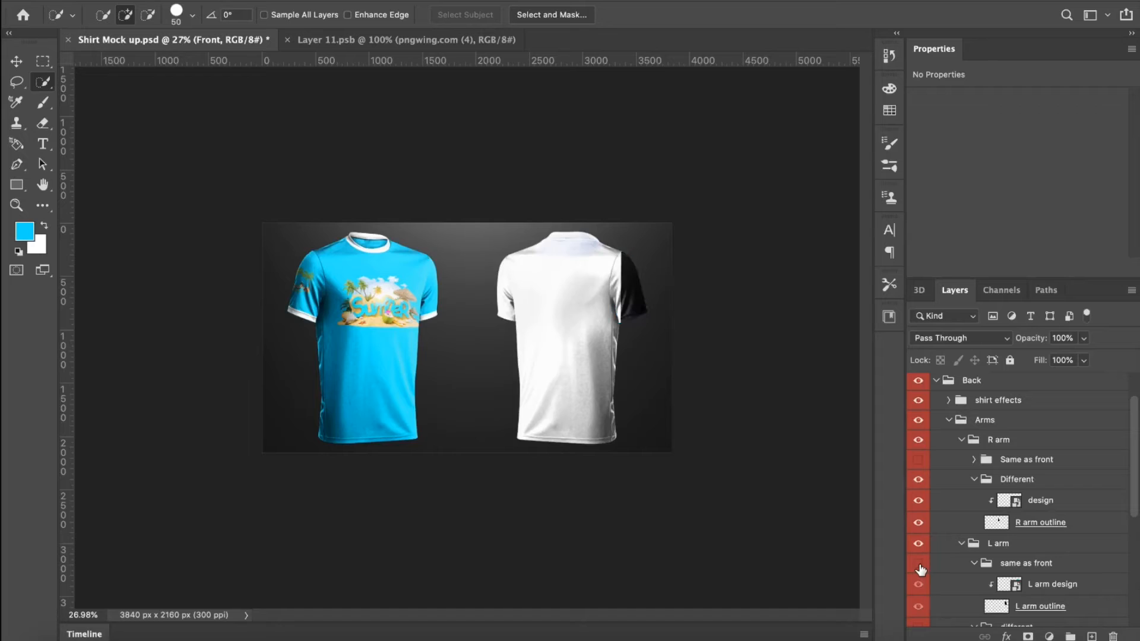
pyautogui.click(920, 565)
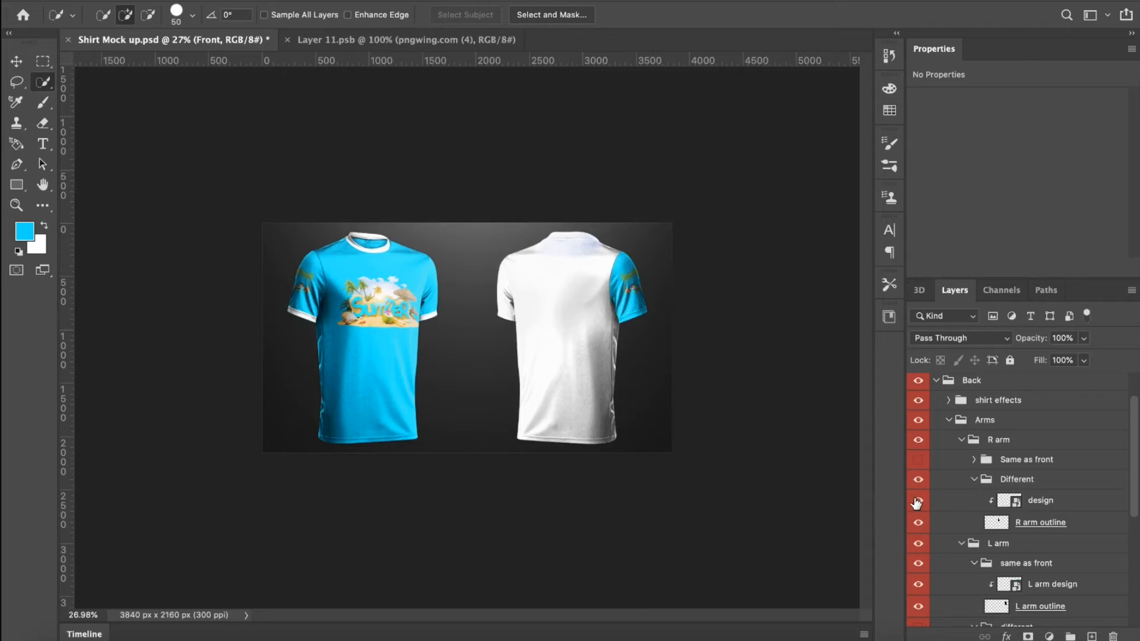
pyautogui.click(918, 501)
pyautogui.click(917, 501)
# - Open the back R arm's design smart object, fill Layer 1 with the blue foreground colour, and save and close it
pyautogui.click(1017, 506)
pyautogui.doubleClick(1017, 505)
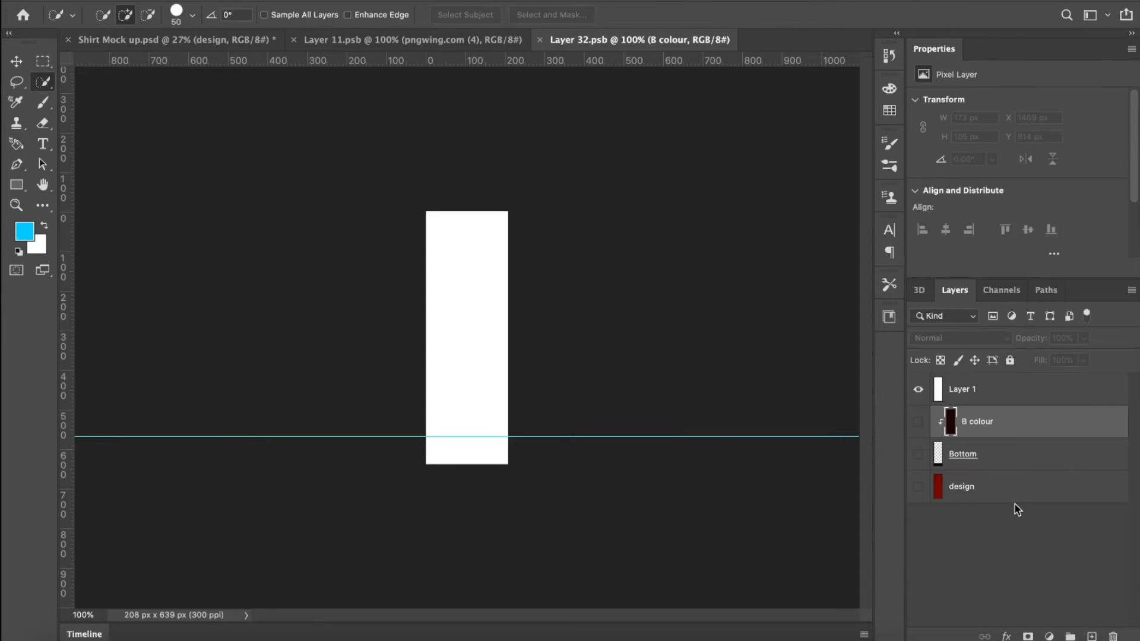
pyautogui.click(971, 395)
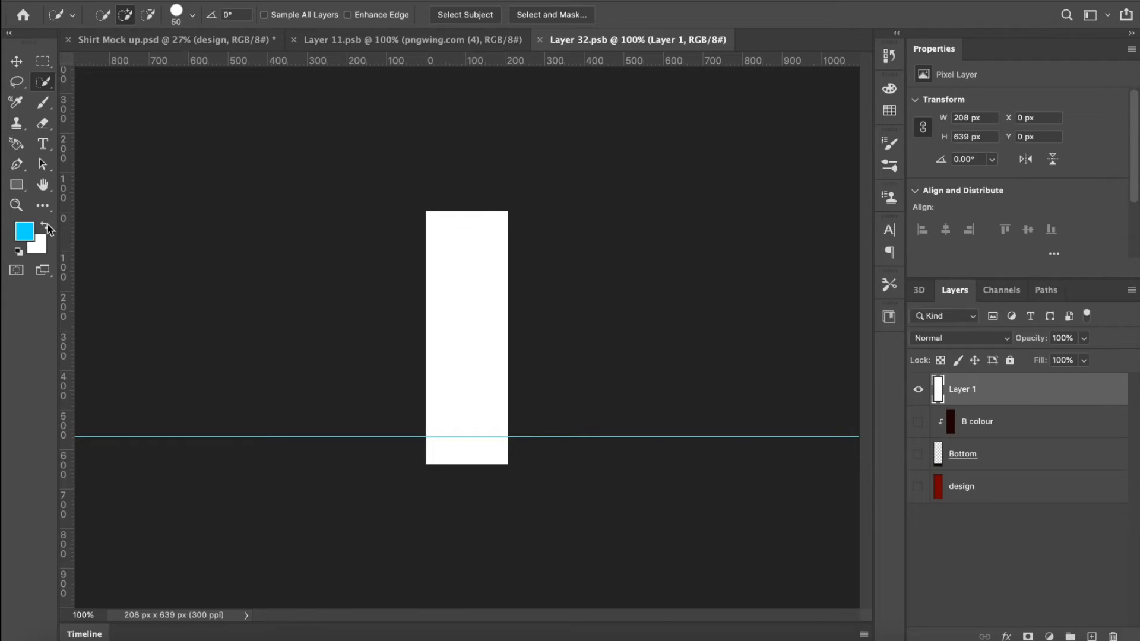
pyautogui.click(50, 208)
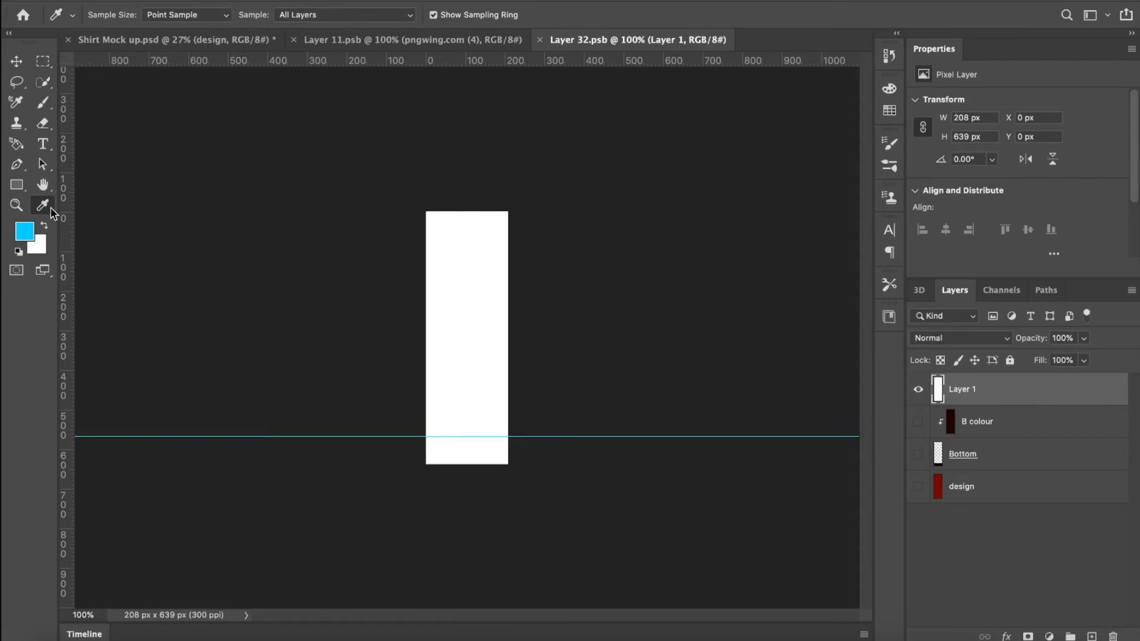
pyautogui.click(136, 594)
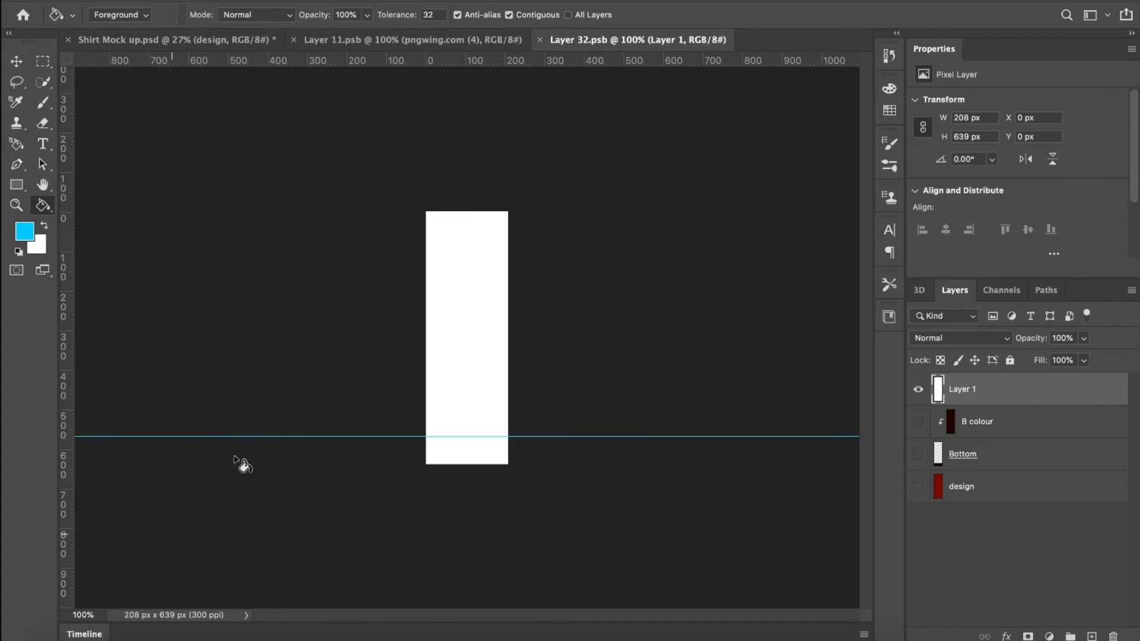
pyautogui.click(478, 324)
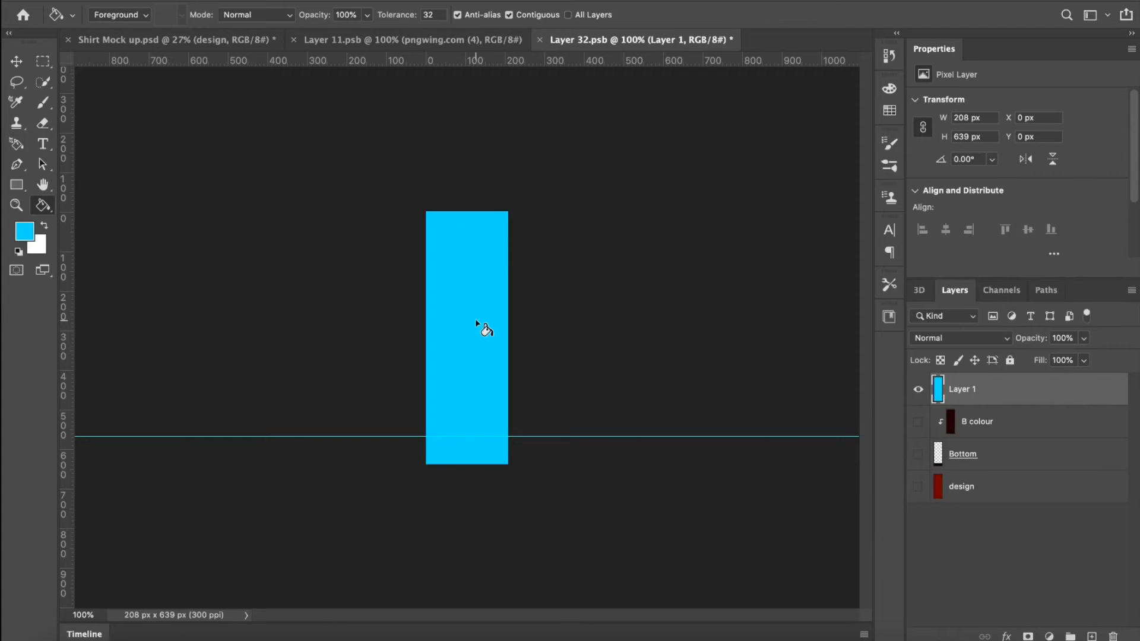
pyautogui.click(539, 39)
pyautogui.click(692, 217)
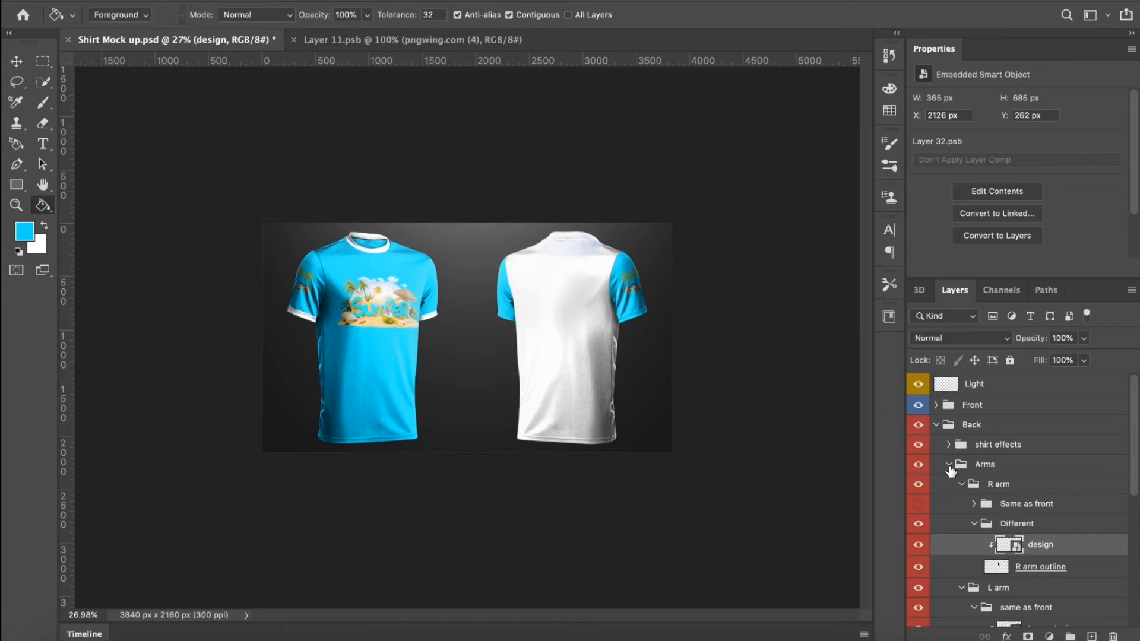
# - Collapse the Arms group, open the back shirt's design smart object and fill its Layer 3 with the blue foreground colour
pyautogui.click(949, 466)
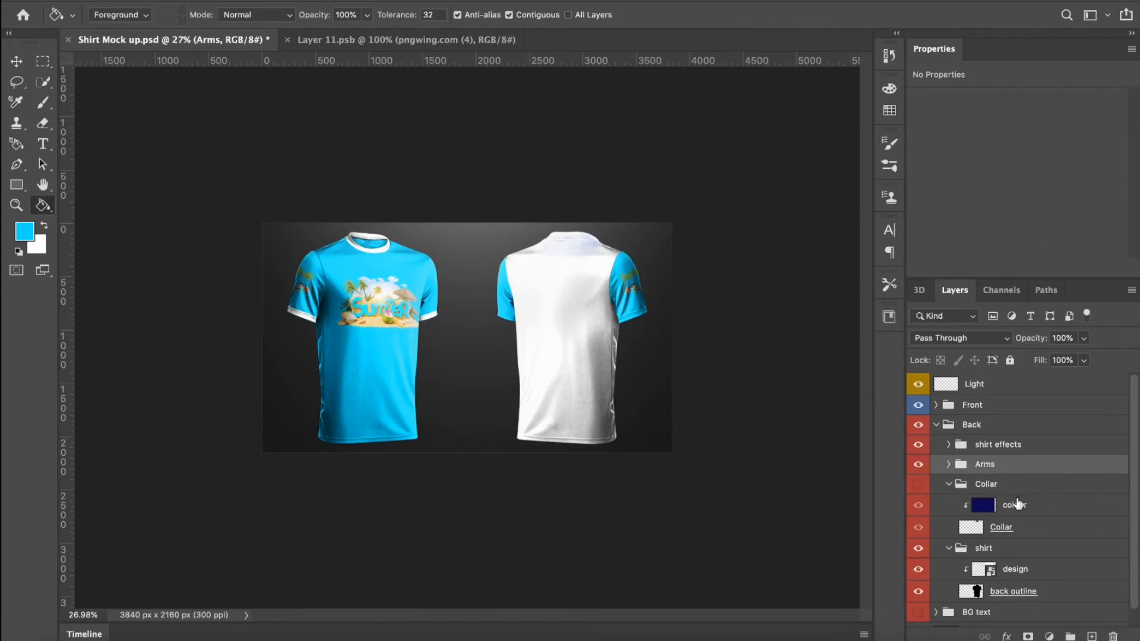
pyautogui.scroll(-1, 1035, 531)
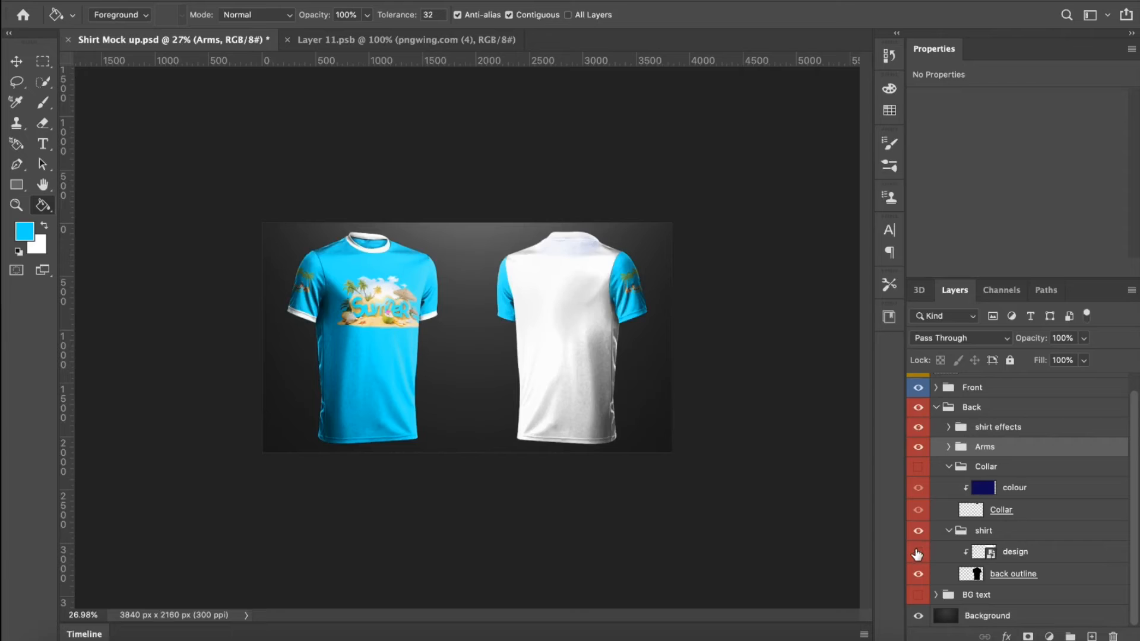
pyautogui.click(918, 553)
pyautogui.click(918, 553)
pyautogui.doubleClick(991, 558)
pyautogui.click(975, 398)
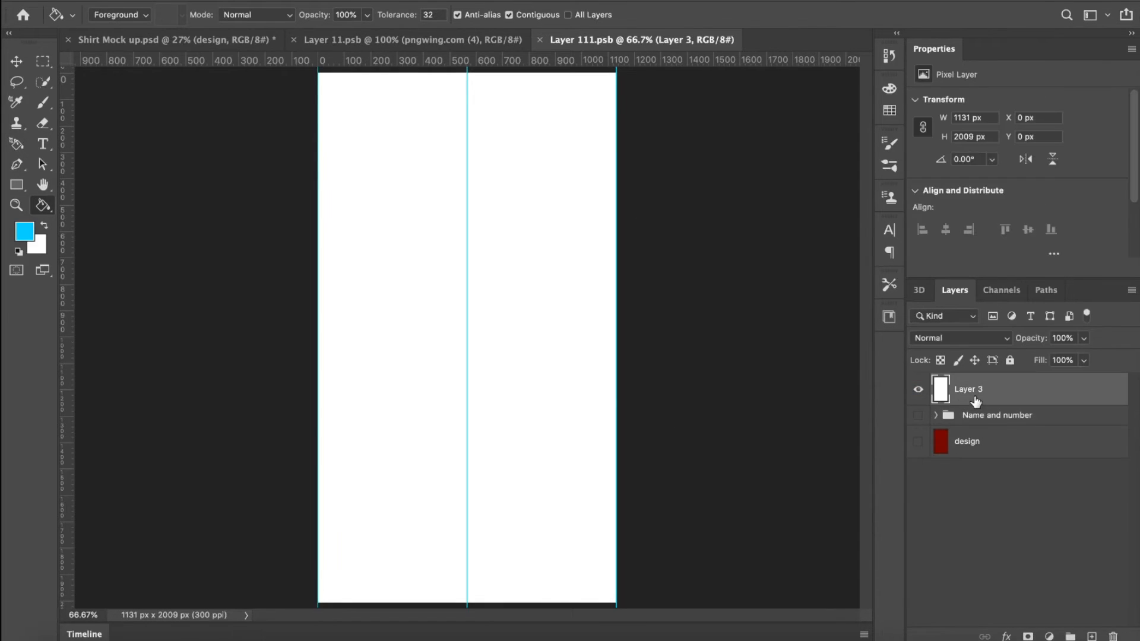
pyautogui.click(433, 278)
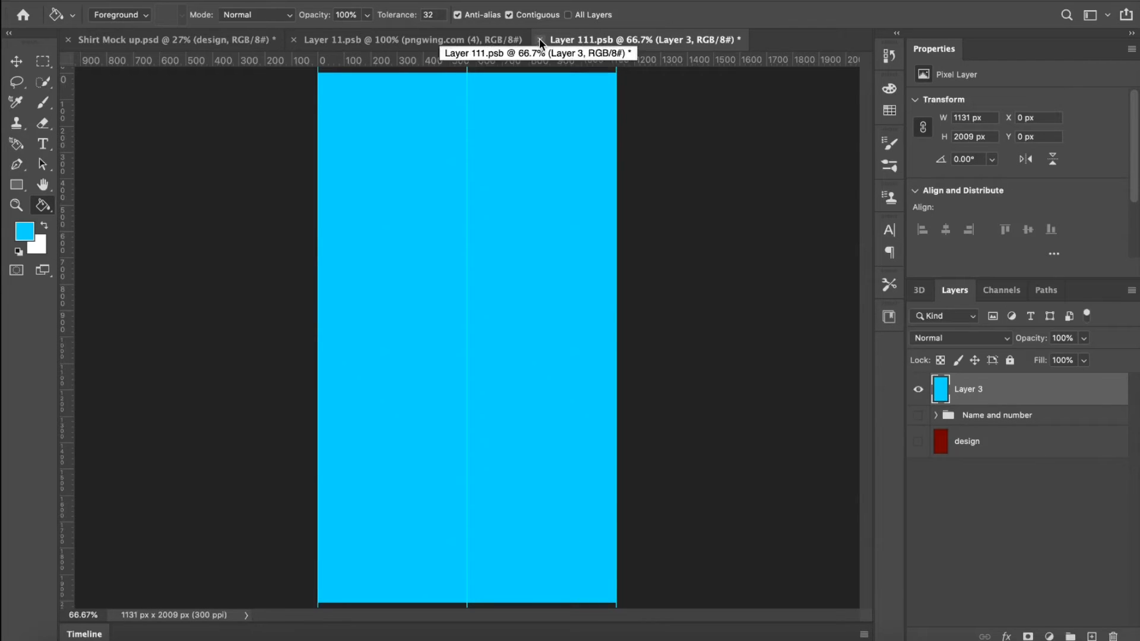
# - Place pngwing.com (2).png from the MOCK UP TUTORIAL folder centred on the back design and save the document
pyautogui.click(51, 635)
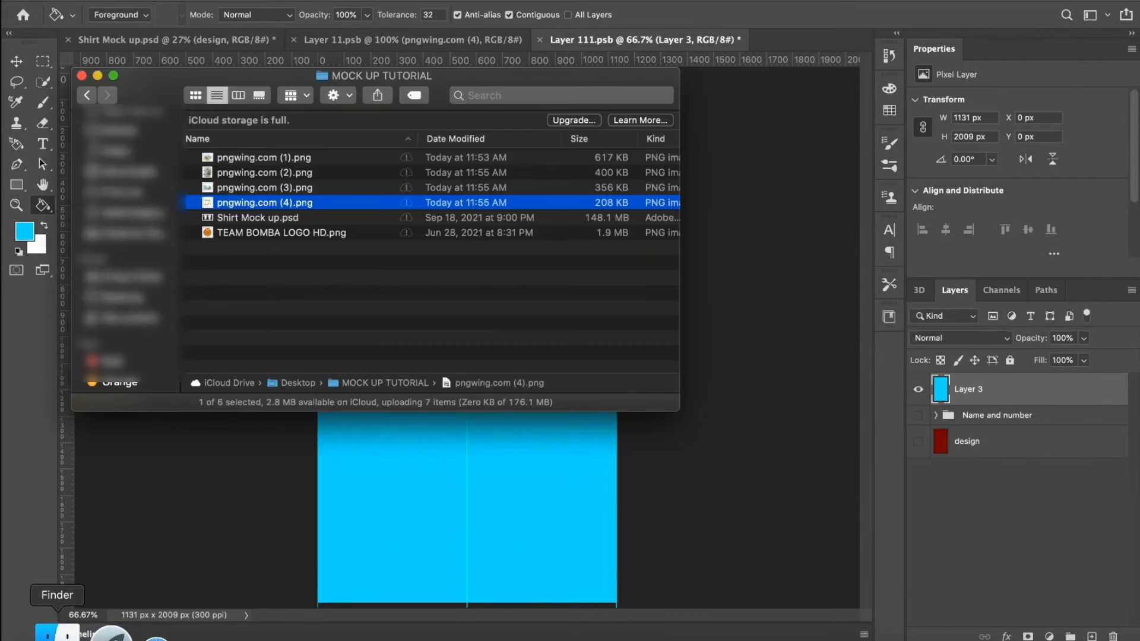
pyautogui.click(247, 173)
pyautogui.press('space')
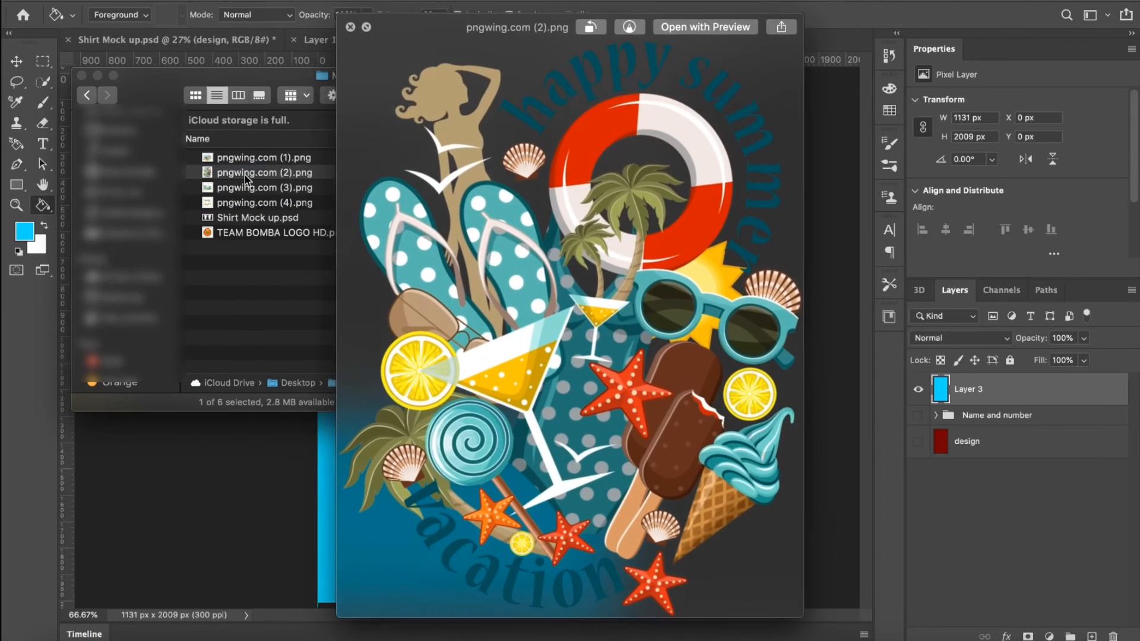
pyautogui.press('space')
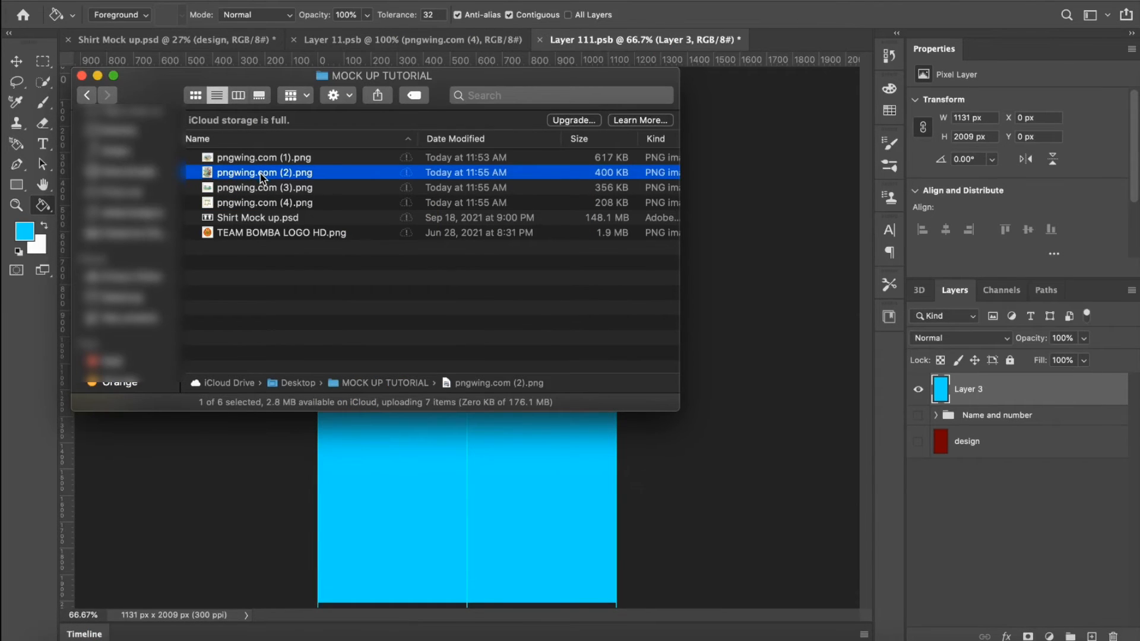
pyautogui.moveTo(261, 178); pyautogui.dragTo(446, 491)
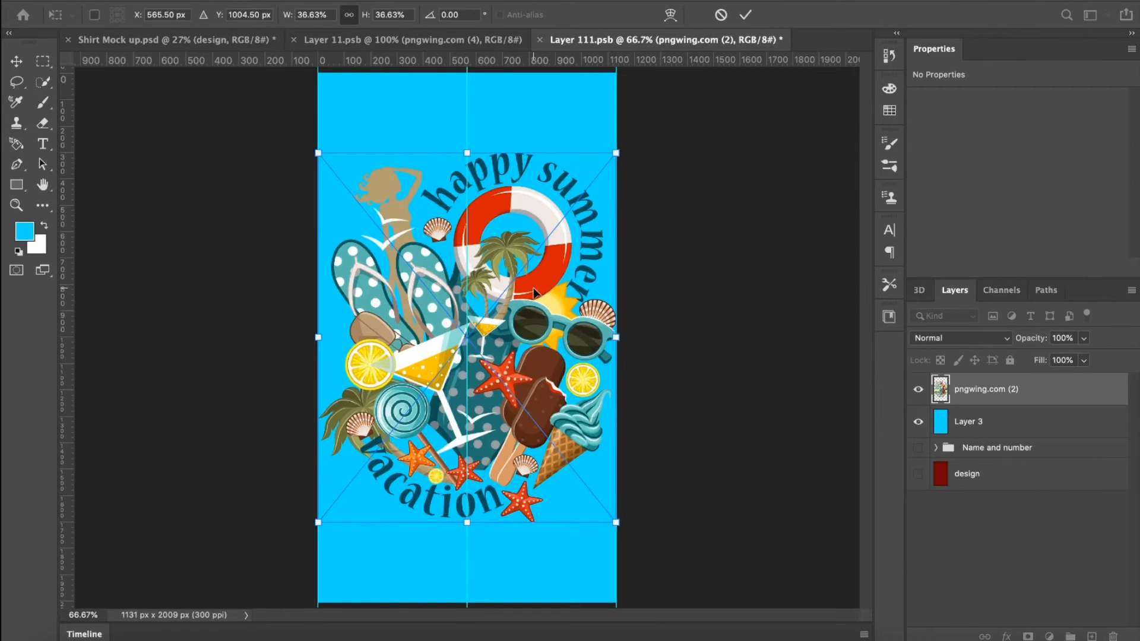
pyautogui.click(746, 14)
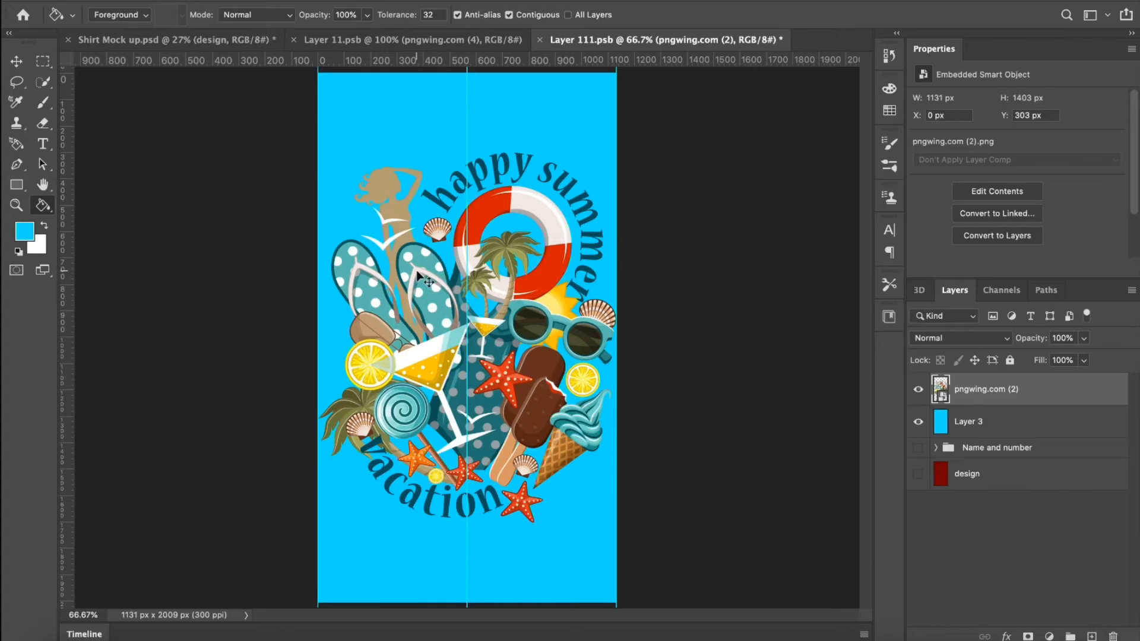
pyautogui.press('super+s')
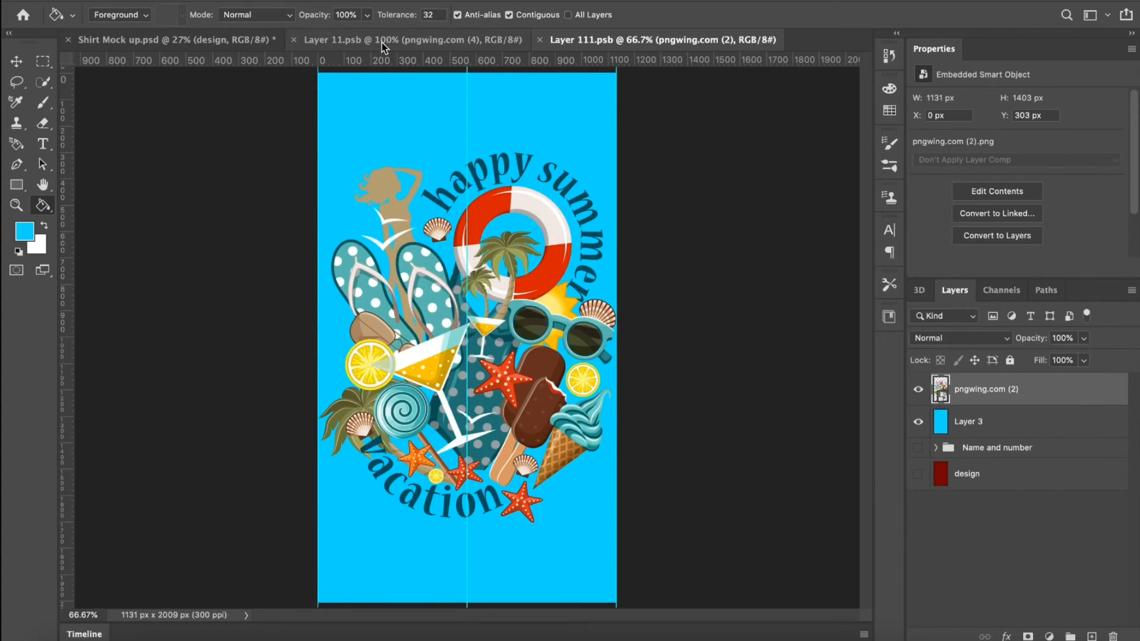
# - Close the Layer 11.psb document and check the back artwork on Shirt Mock up.psd
pyautogui.click(383, 40)
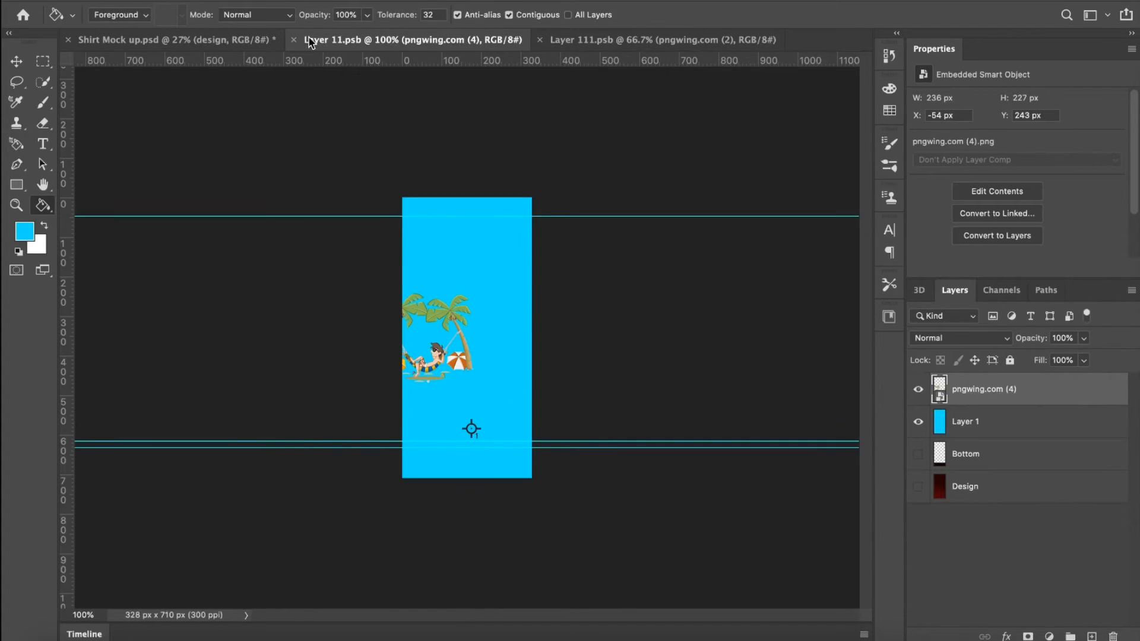
pyautogui.click(293, 40)
pyautogui.click(220, 39)
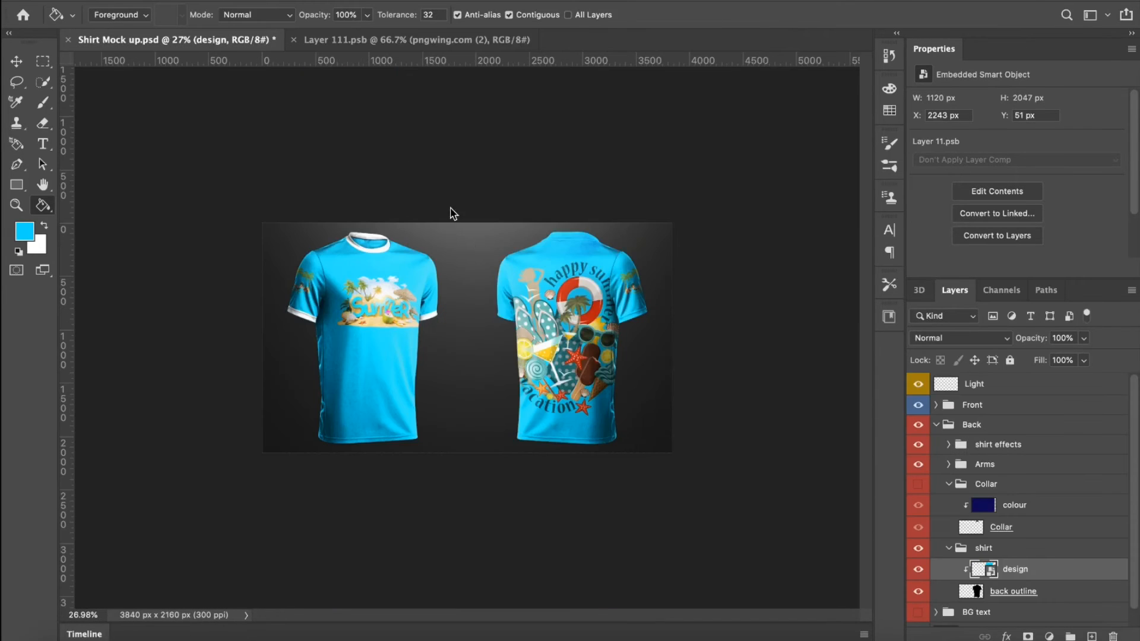
pyautogui.scroll(4, 588, 297)
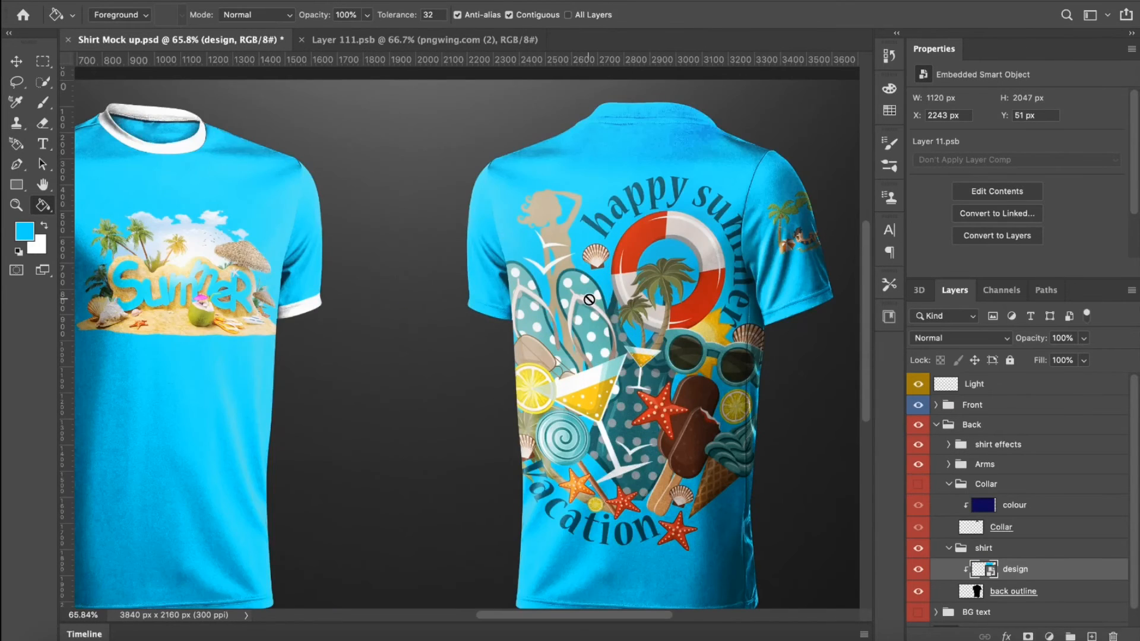
pyautogui.scroll(-2, 589, 299)
# - Scale the happy summer artwork in Layer 111.psb down to about 1032 × 1279 px, save it and return to the shirt mock-up
pyautogui.click(442, 41)
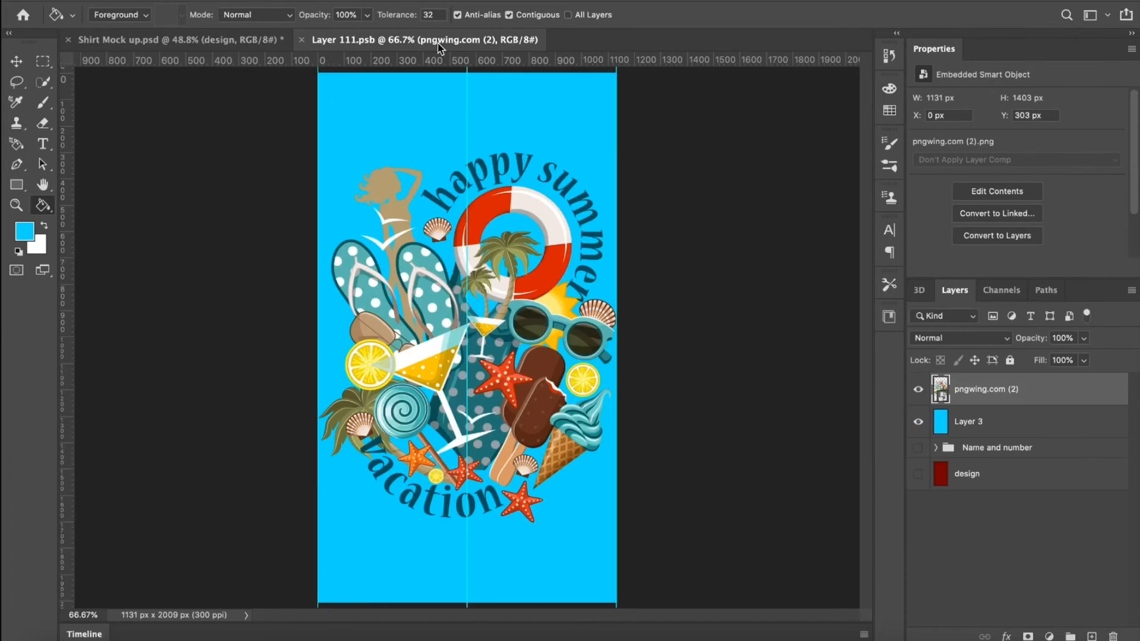
pyautogui.press('v')
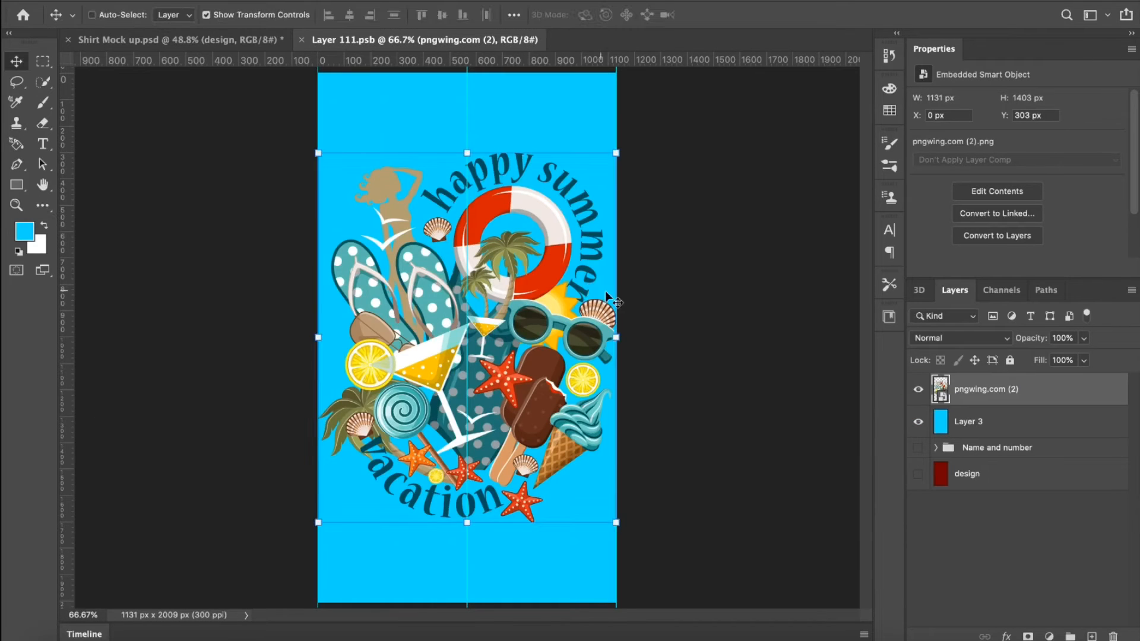
pyautogui.moveTo(617, 339); pyautogui.dragTo(592, 338)
pyautogui.press('Return')
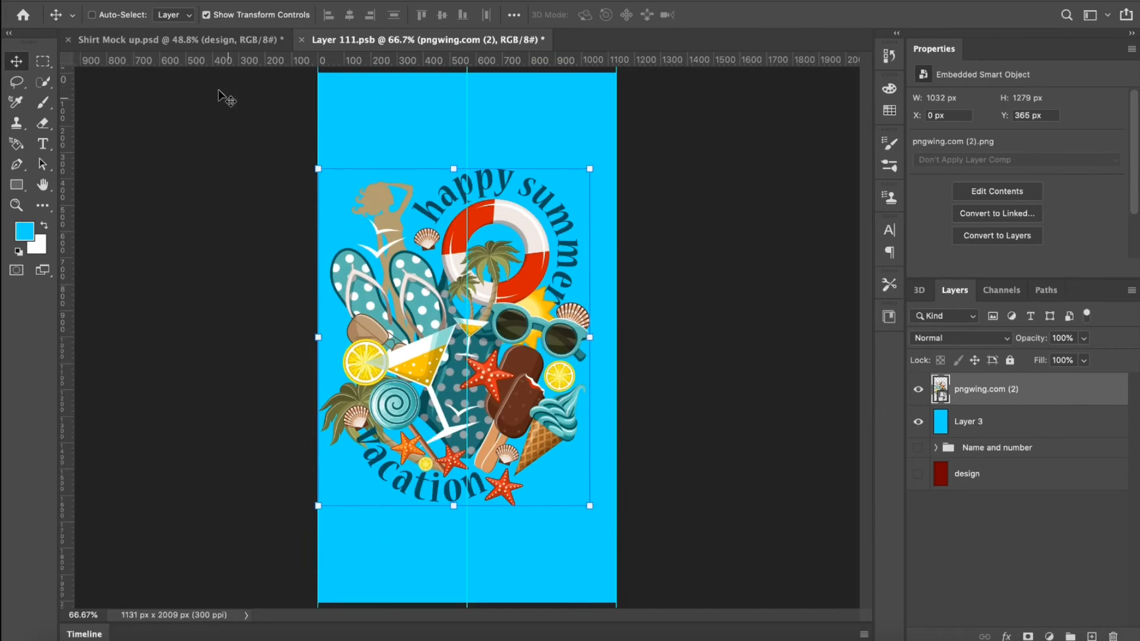
pyautogui.click(208, 40)
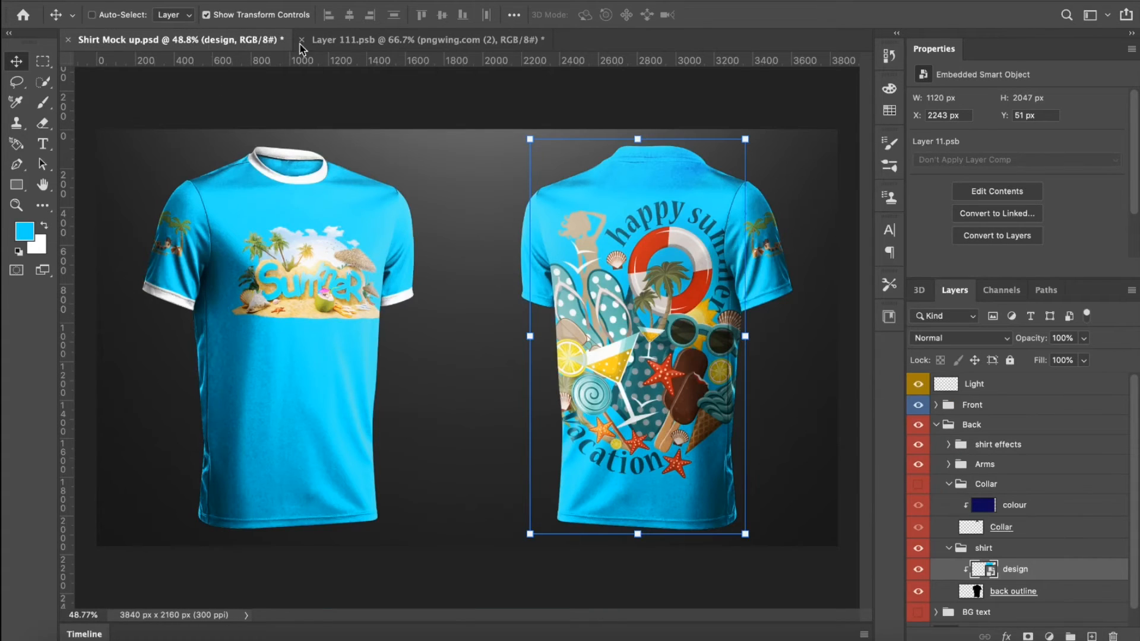
pyautogui.click(400, 40)
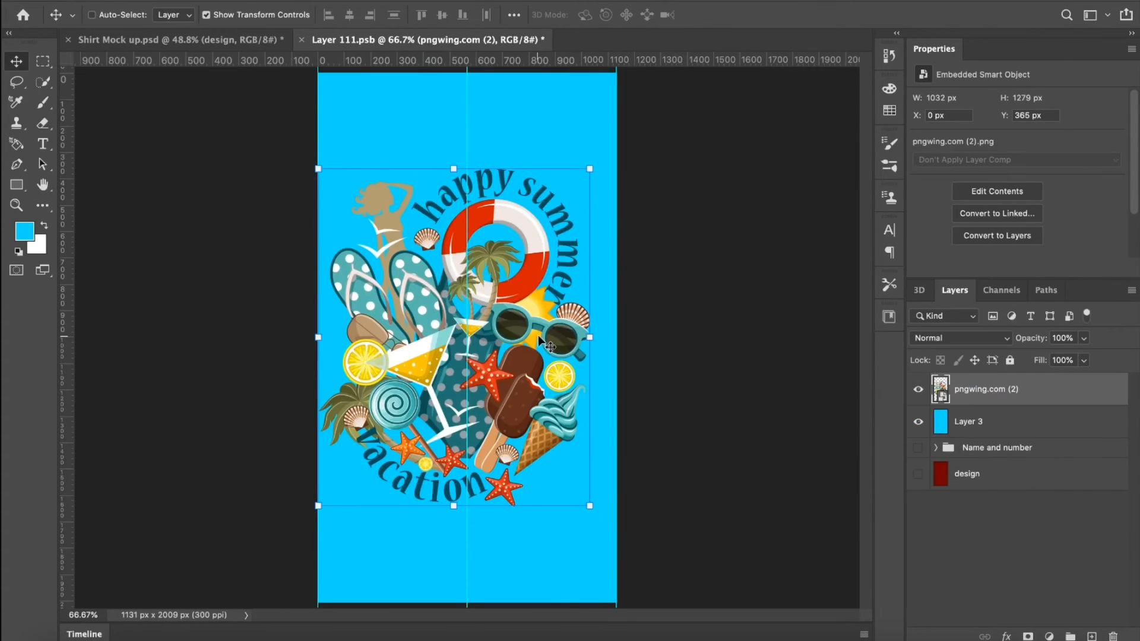
pyautogui.press('super+s')
pyautogui.click(223, 40)
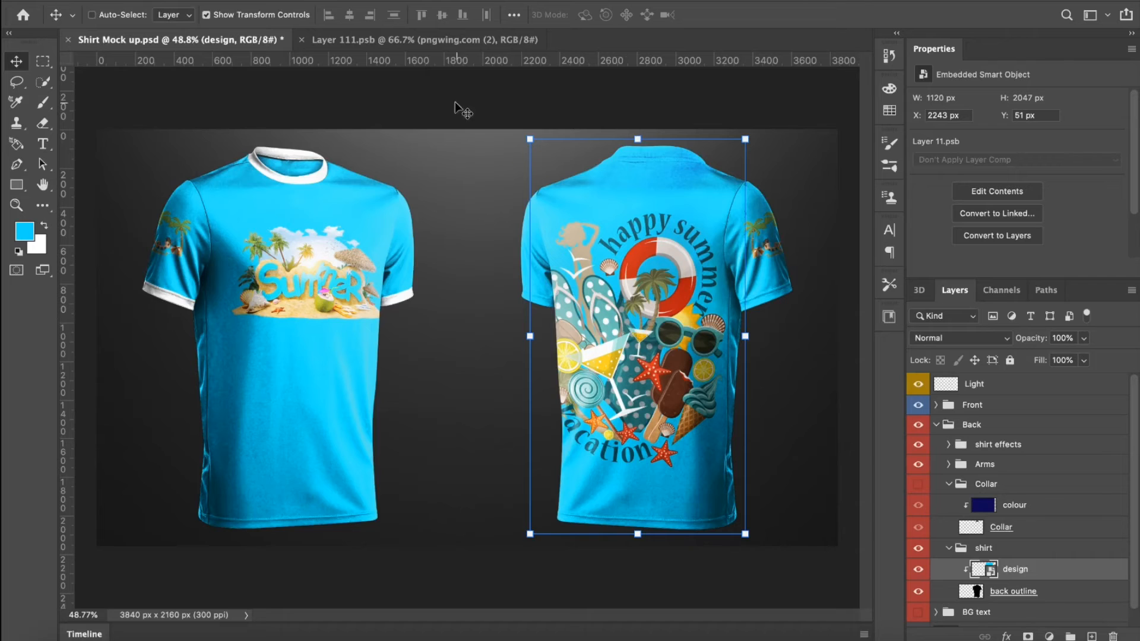
# - Move the artwork in Layer 111.psb up to about Y 207 px, save it and return to the shirt mock-up
pyautogui.click(409, 40)
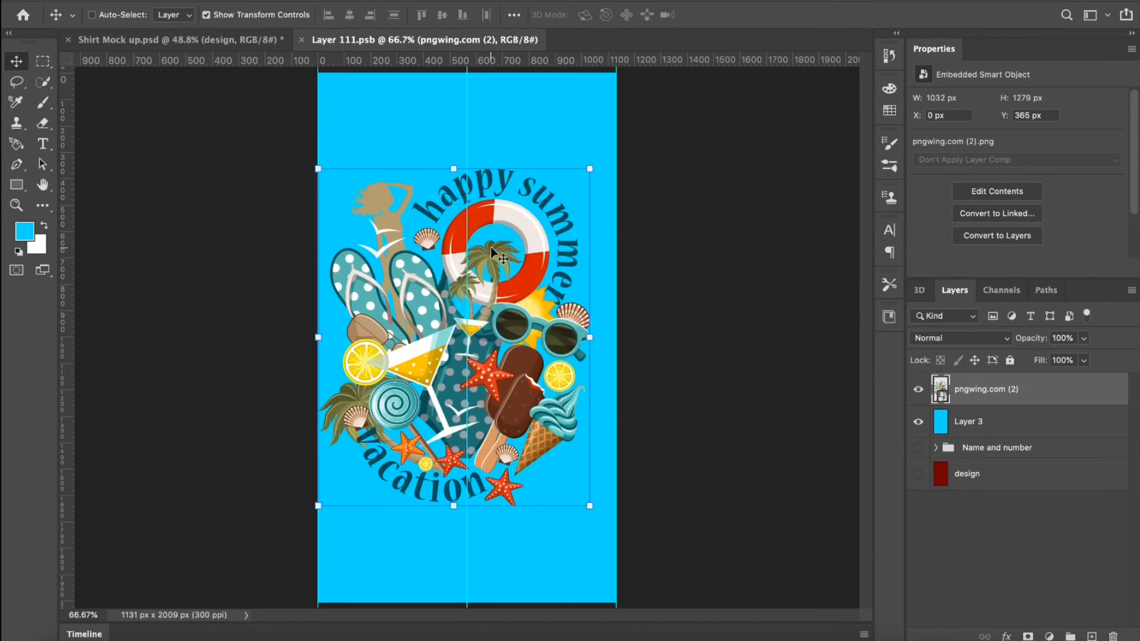
pyautogui.moveTo(490, 247); pyautogui.dragTo(485, 205)
pyautogui.hotkey('ctrl', 's')
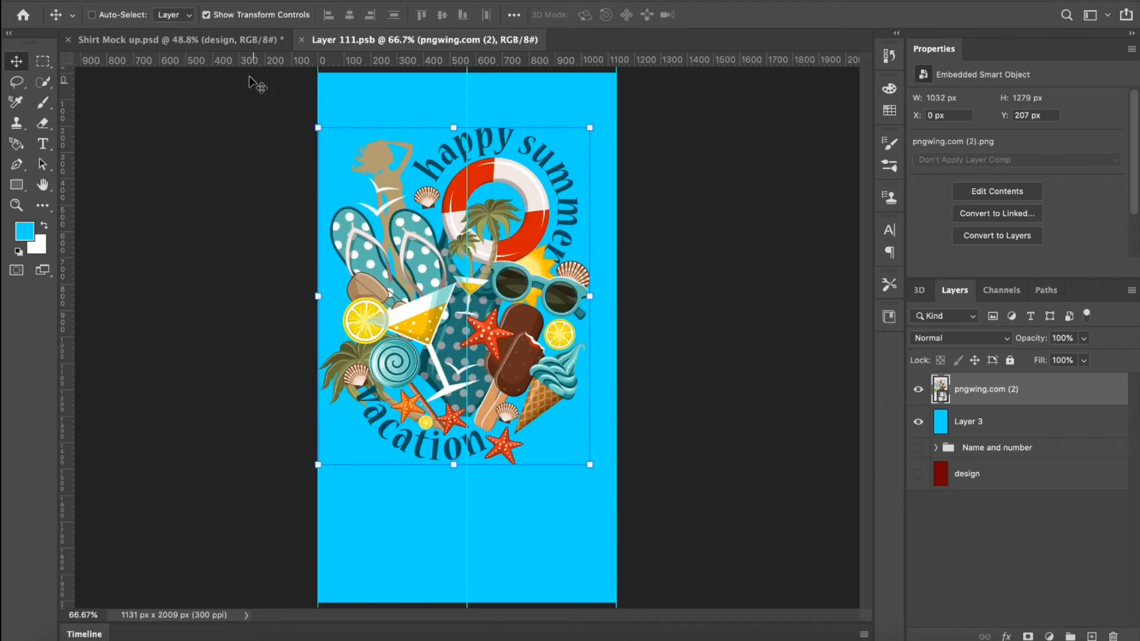
pyautogui.click(184, 40)
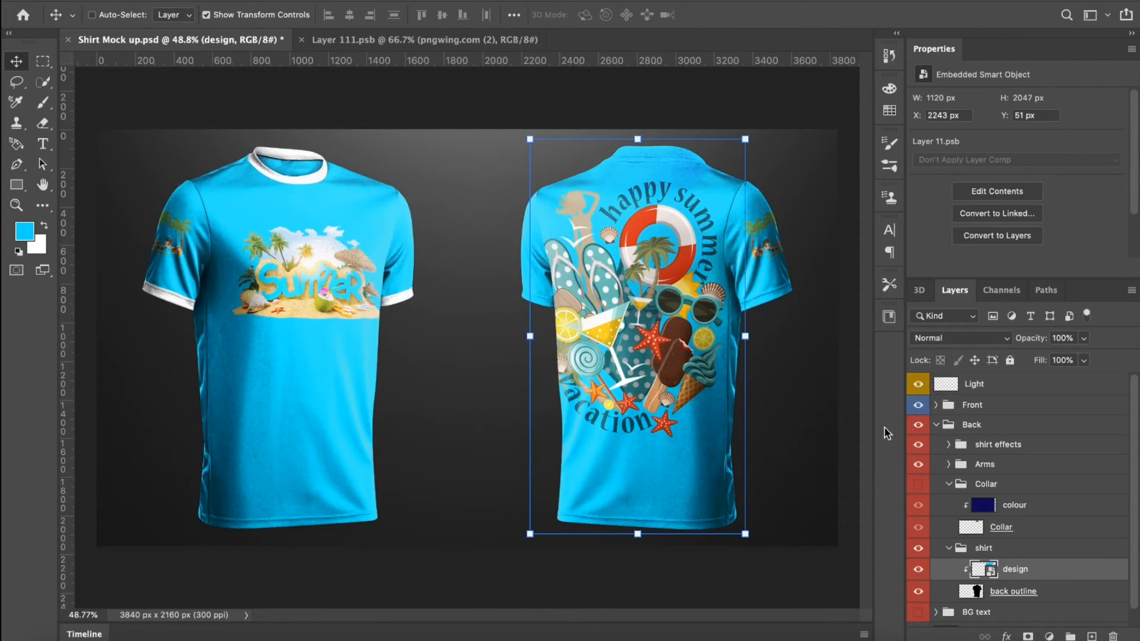
# - Show the back Collar group and delete its dark blue colour layer, swapping the foreground colour to white
pyautogui.click(918, 484)
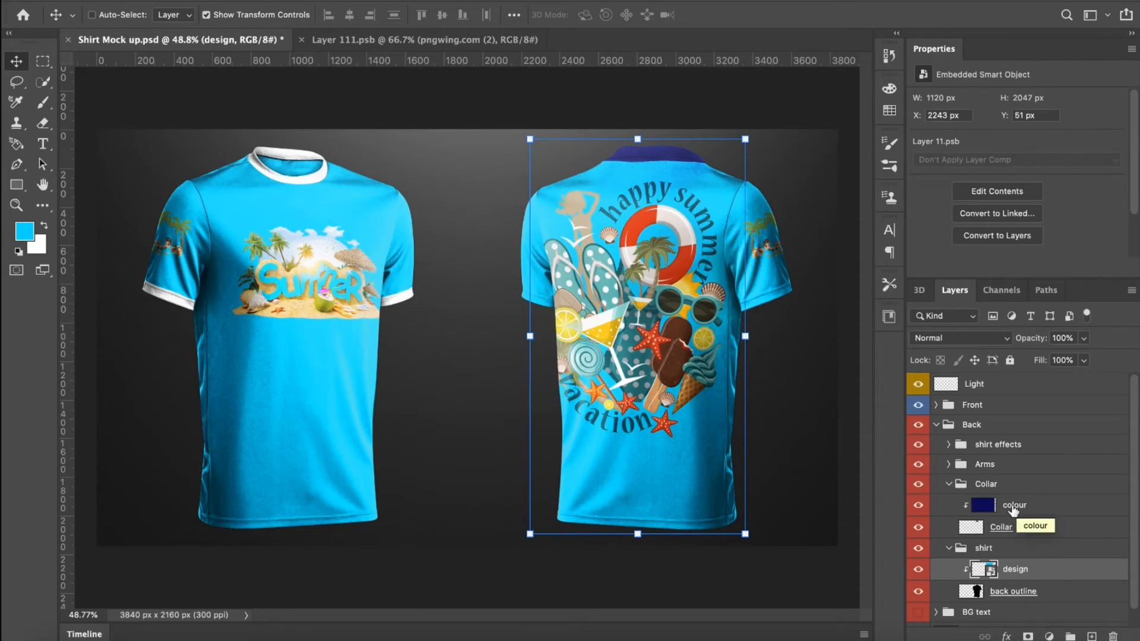
pyautogui.click(986, 505)
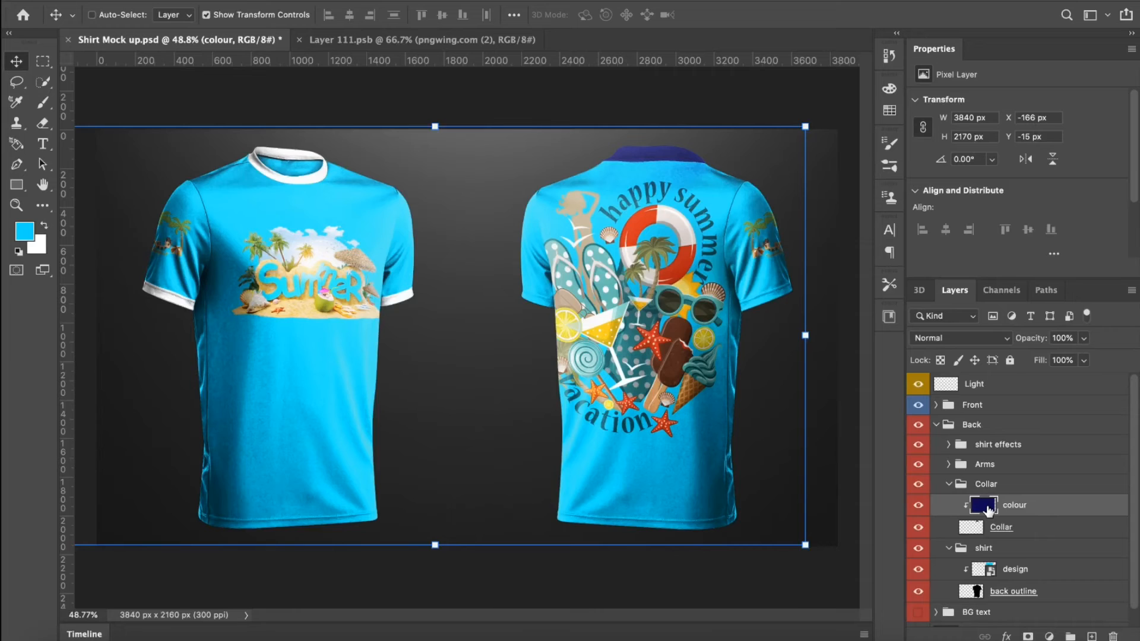
pyautogui.click(46, 228)
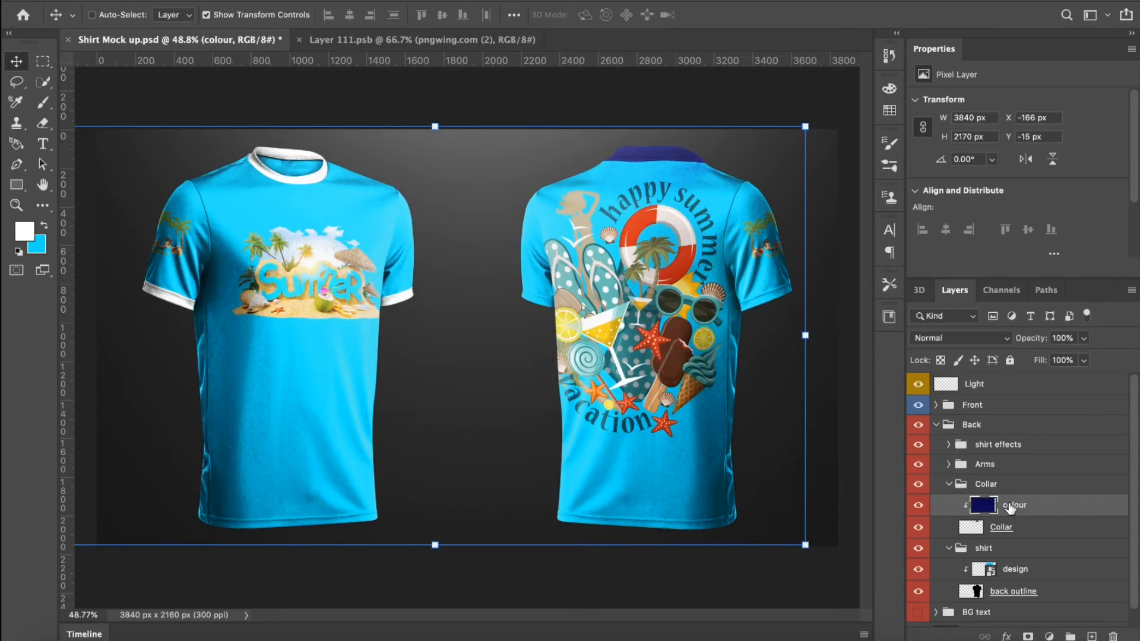
pyautogui.press('Delete')
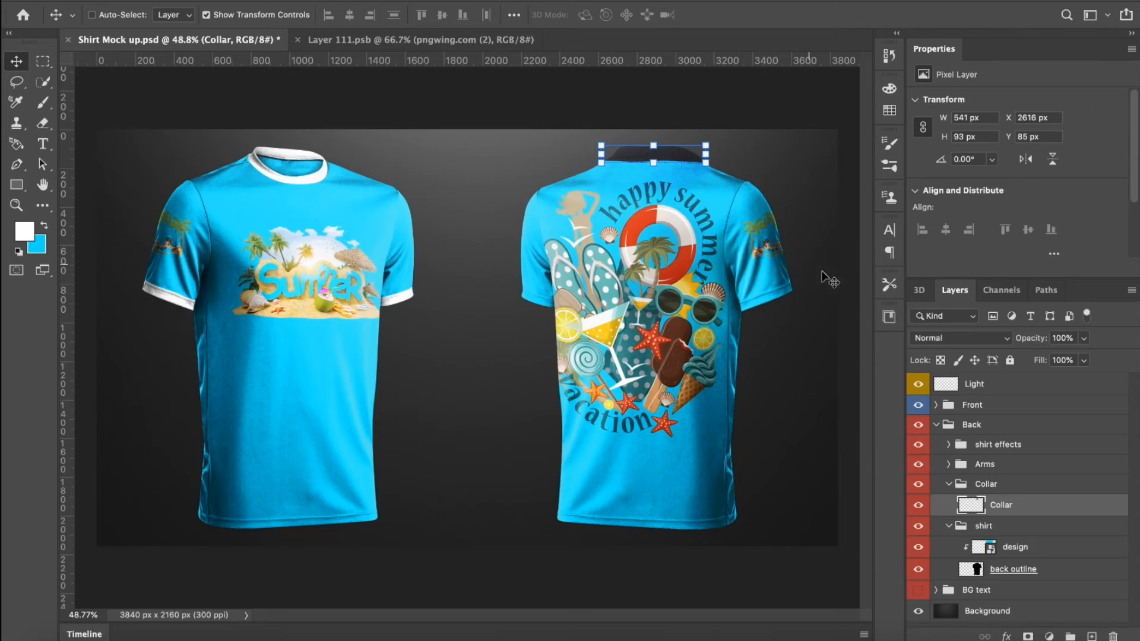
# - Load the back Collar layer as a selection and create a Solid Color fill in ffffff from it
pyautogui.keyDown('ctrl'); pyautogui.click(972, 507); pyautogui.keyUp('ctrl')
pyautogui.click(1049, 636)
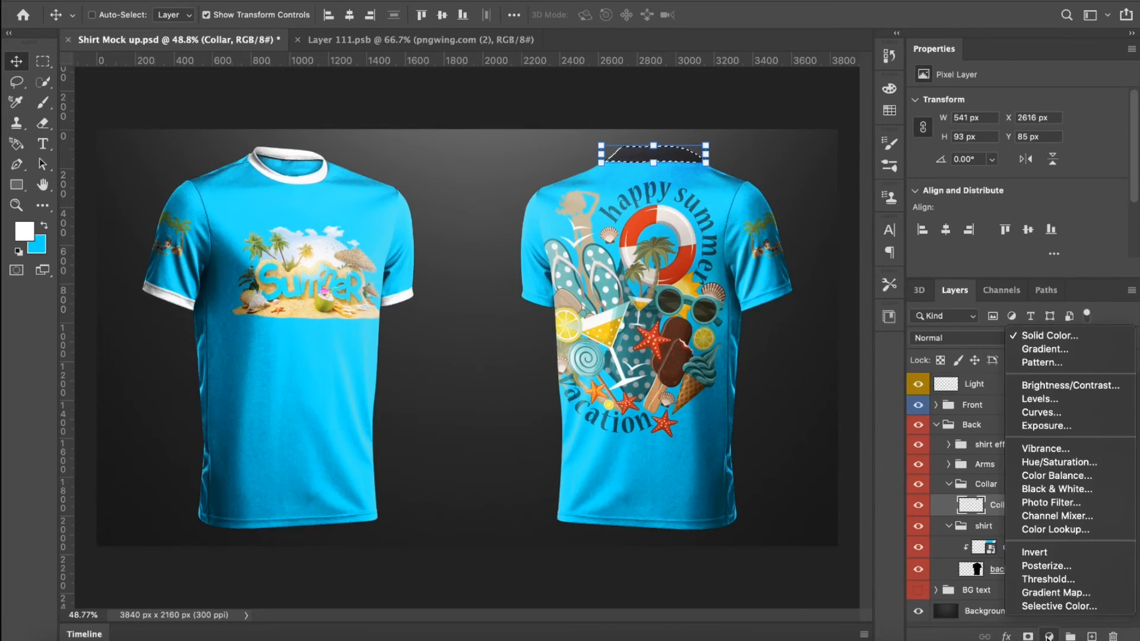
pyautogui.click(1034, 336)
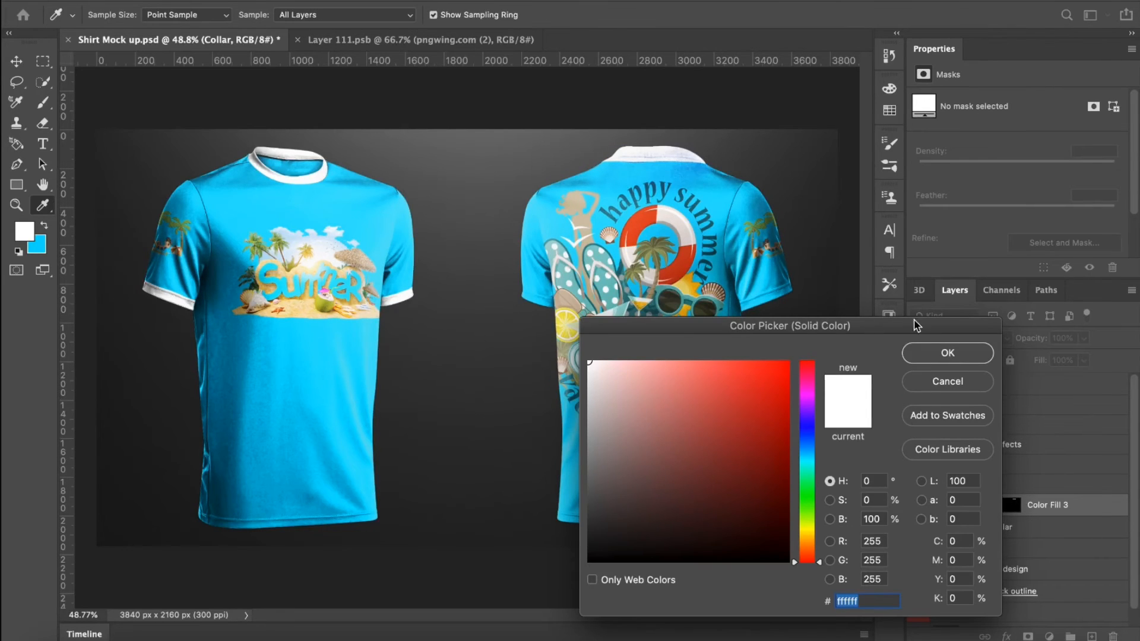
pyautogui.click(927, 355)
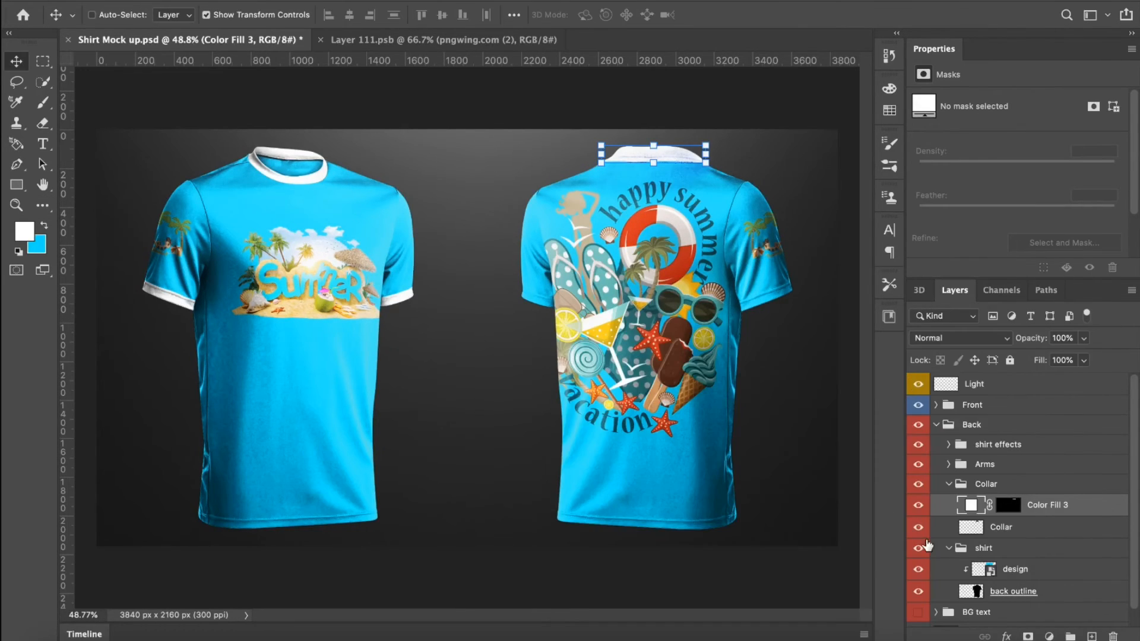
# - Try red ff0000 and orange ed9124 on the back collar's colour fill, and set it back to white ffffff
pyautogui.doubleClick(972, 506)
pyautogui.moveTo(687, 406); pyautogui.dragTo(806, 346)
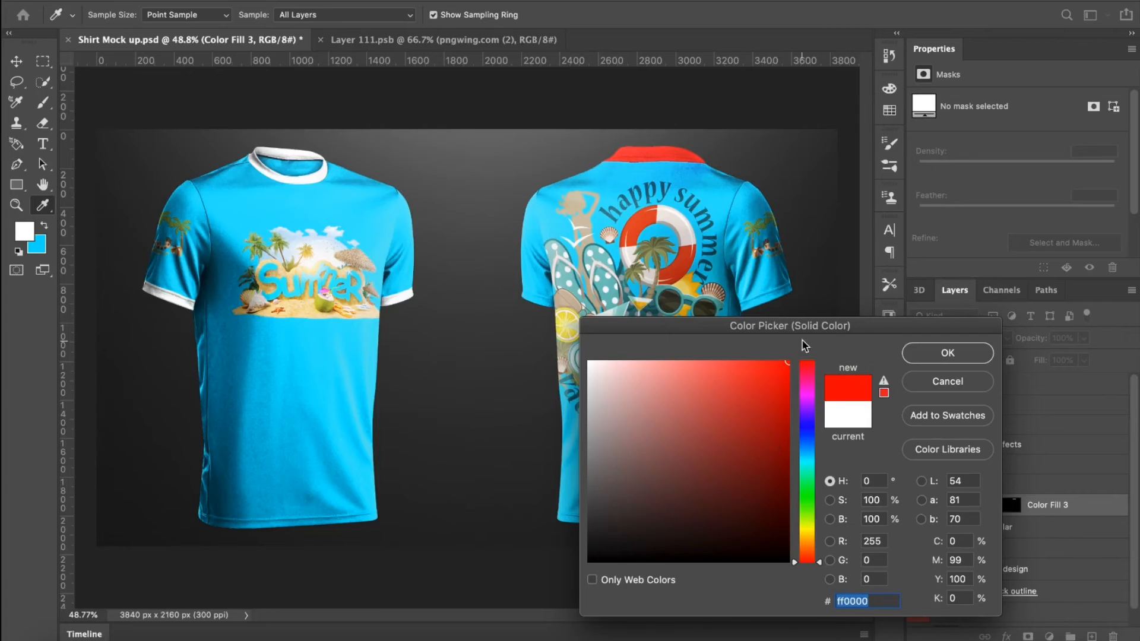
pyautogui.moveTo(800, 561); pyautogui.dragTo(798, 544)
pyautogui.click(759, 374)
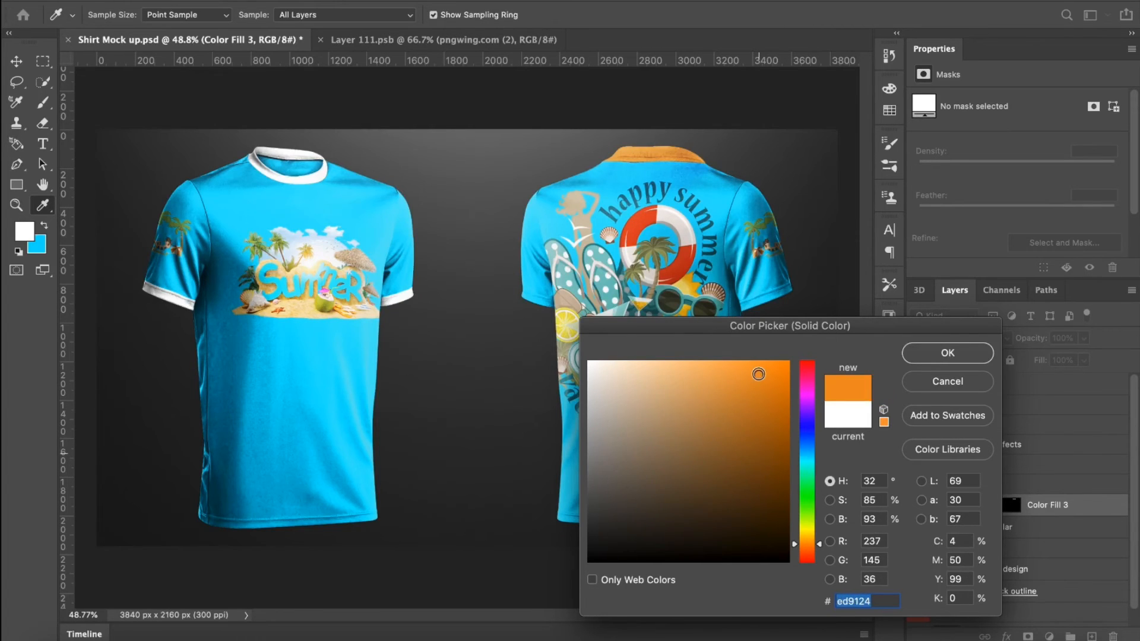
pyautogui.moveTo(759, 375); pyautogui.dragTo(585, 342)
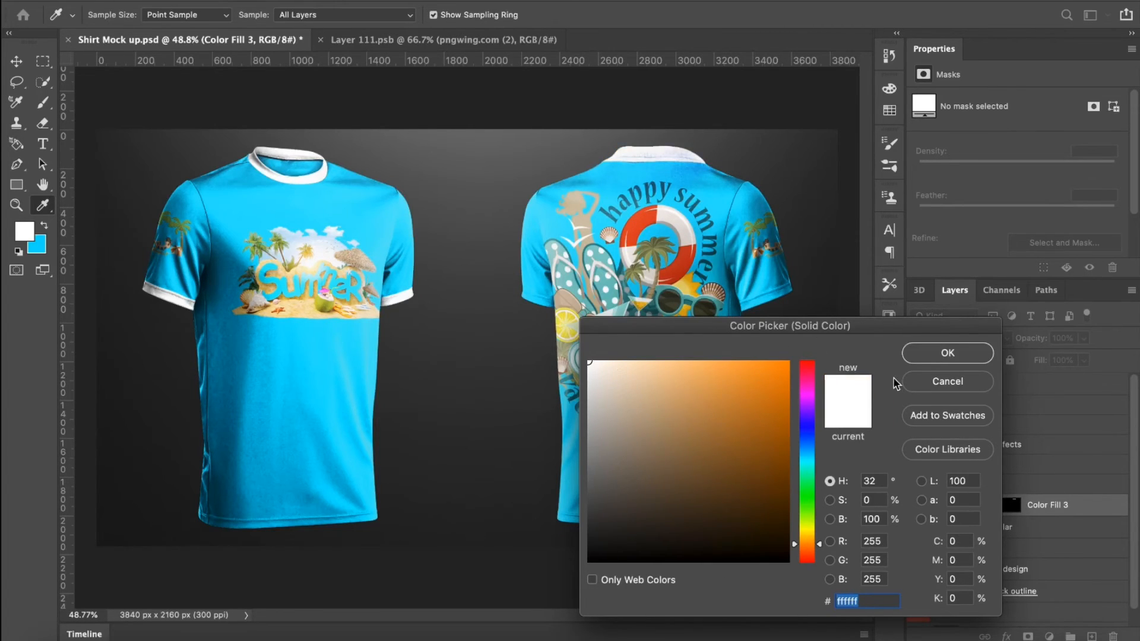
pyautogui.click(948, 352)
pyautogui.scroll(5, 641, 175)
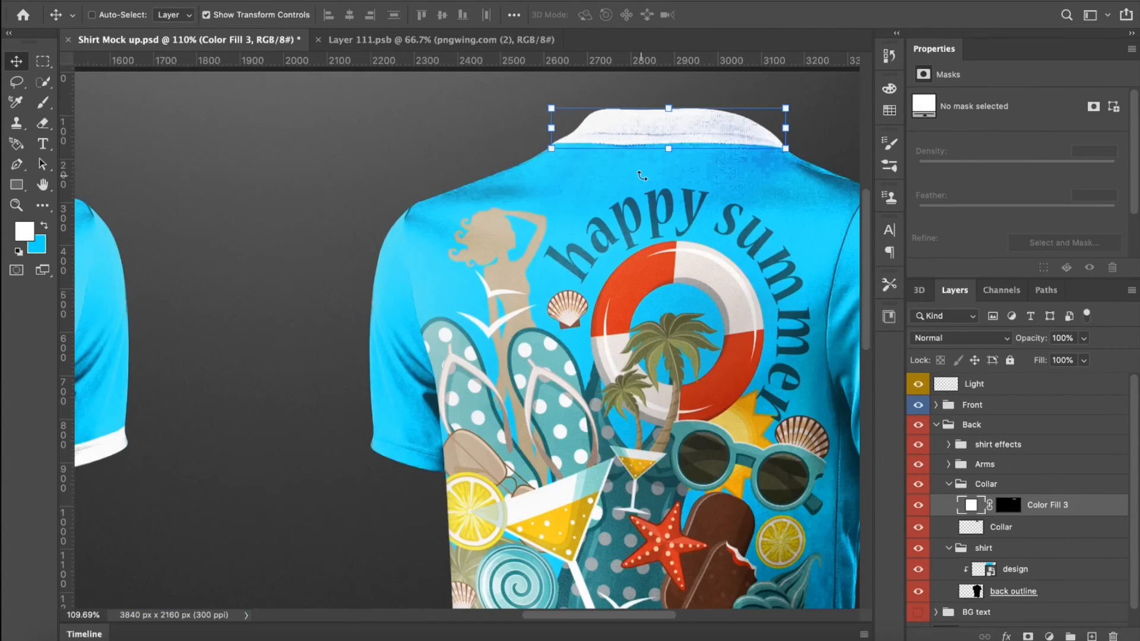
pyautogui.scroll(-5, 641, 174)
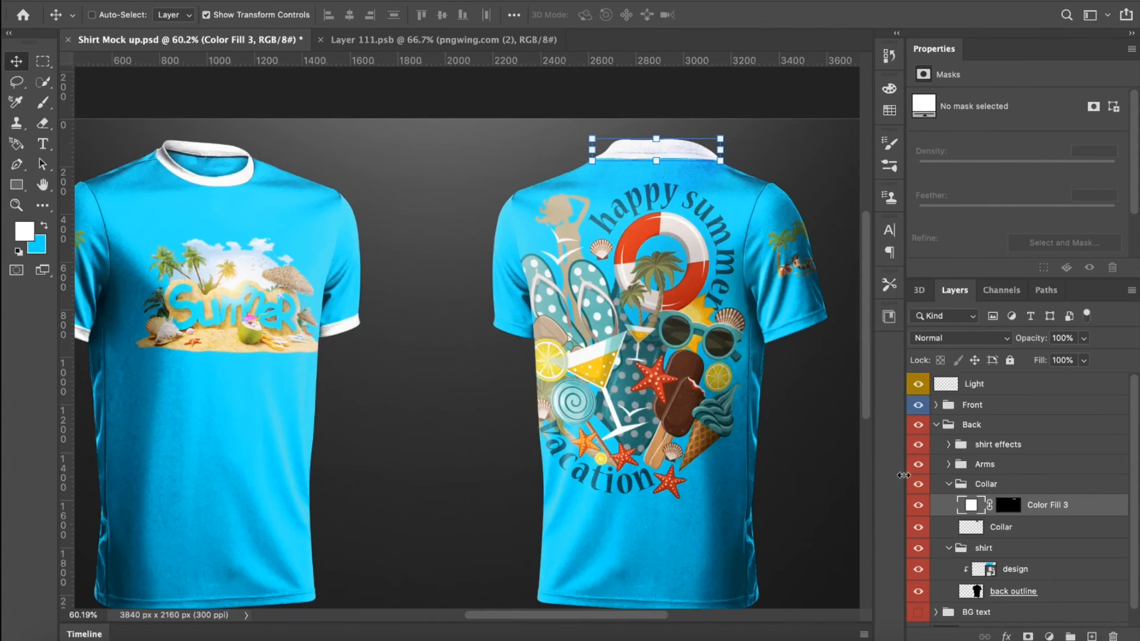
# - Add a new layer named lining above the design layer in the Different group of the back's R arm
pyautogui.click(949, 485)
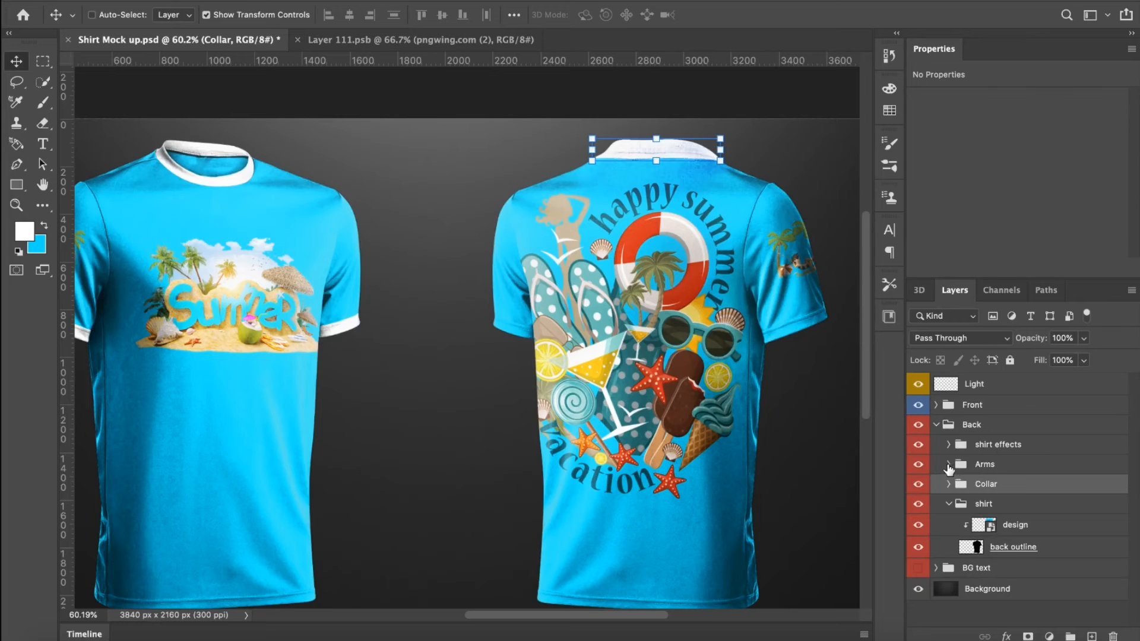
pyautogui.click(949, 504)
pyautogui.click(948, 465)
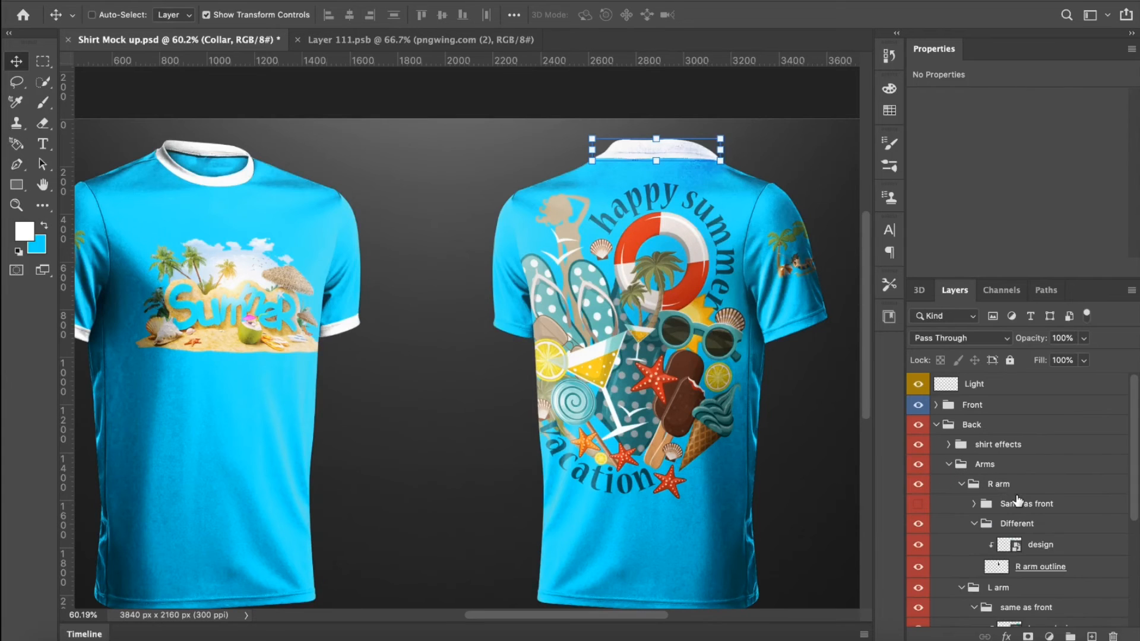
pyautogui.scroll(-2, 1018, 501)
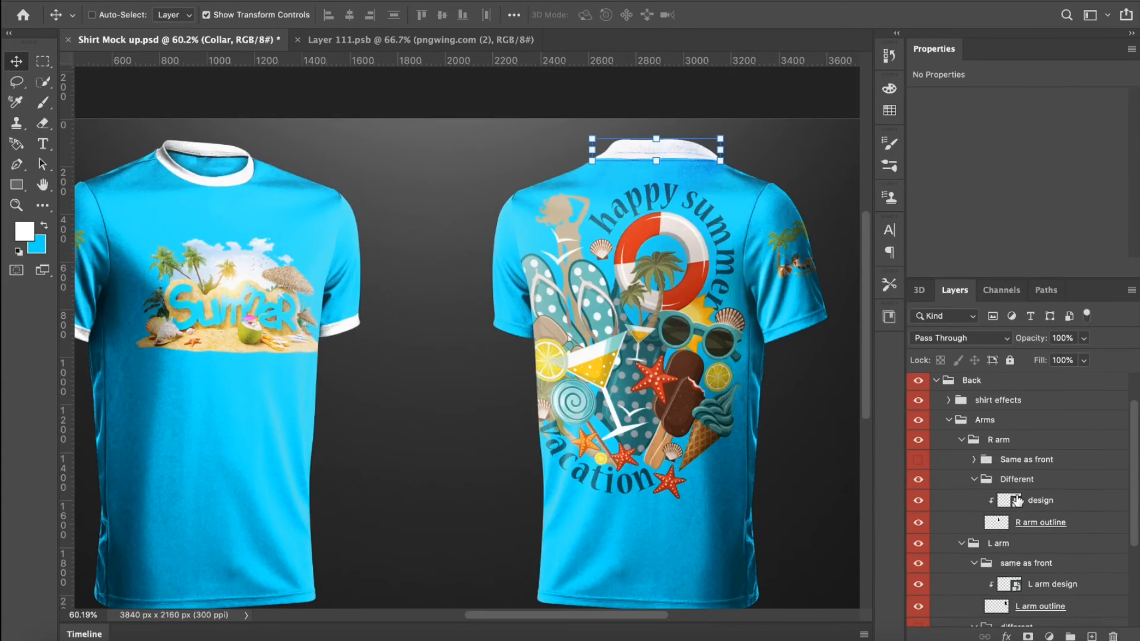
pyautogui.click(1078, 503)
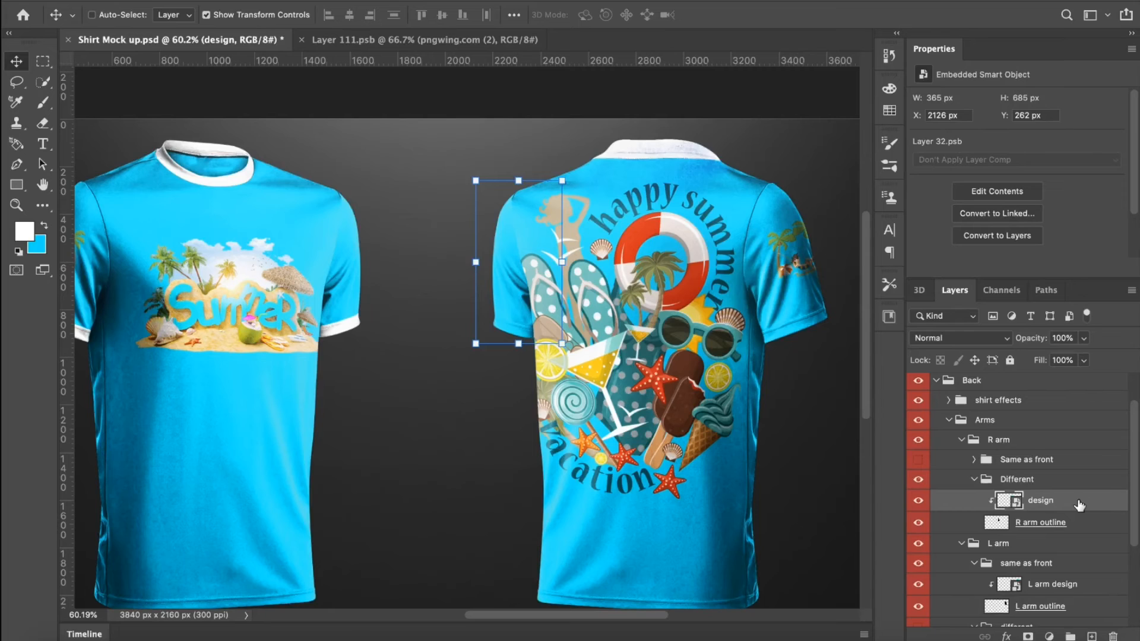
pyautogui.click(1092, 637)
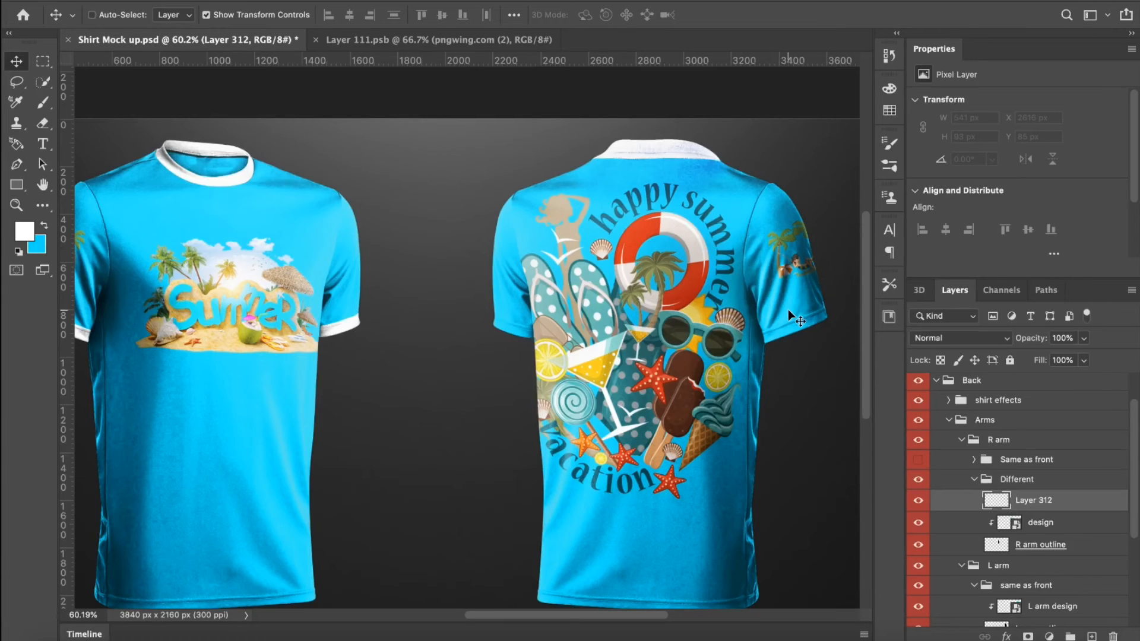
pyautogui.doubleClick(1034, 500)
pyautogui.write('lining')
pyautogui.press('Return')
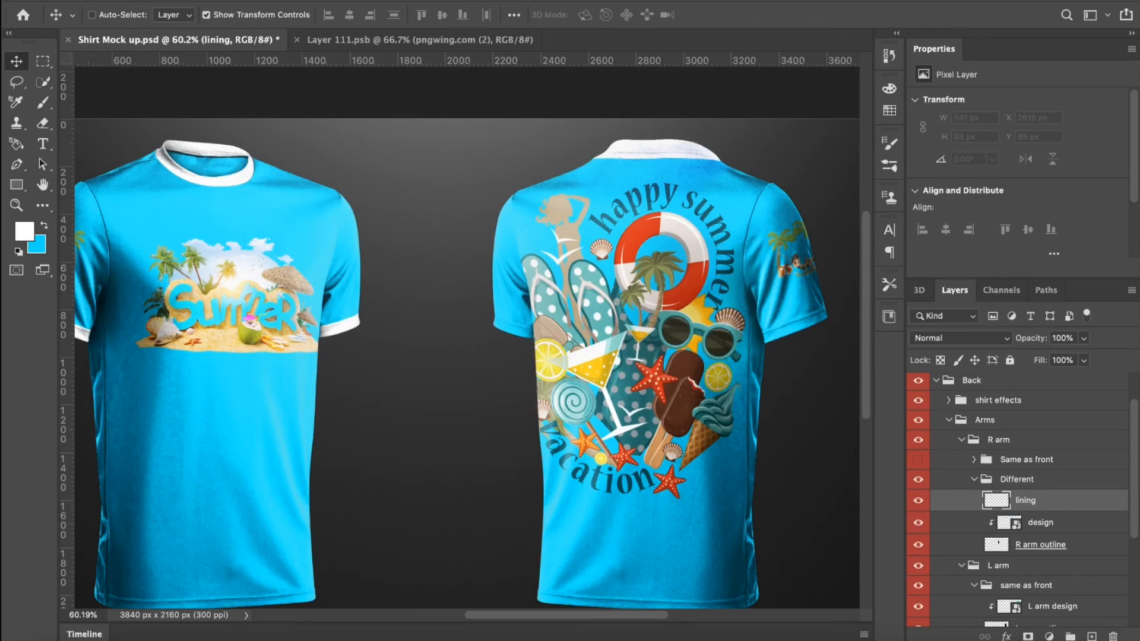
# - Trace a Pen path along the upper stitch line of the back shirt's R arm cuff, from outer edge to body seam
pyautogui.scroll(-1, 1046, 480)
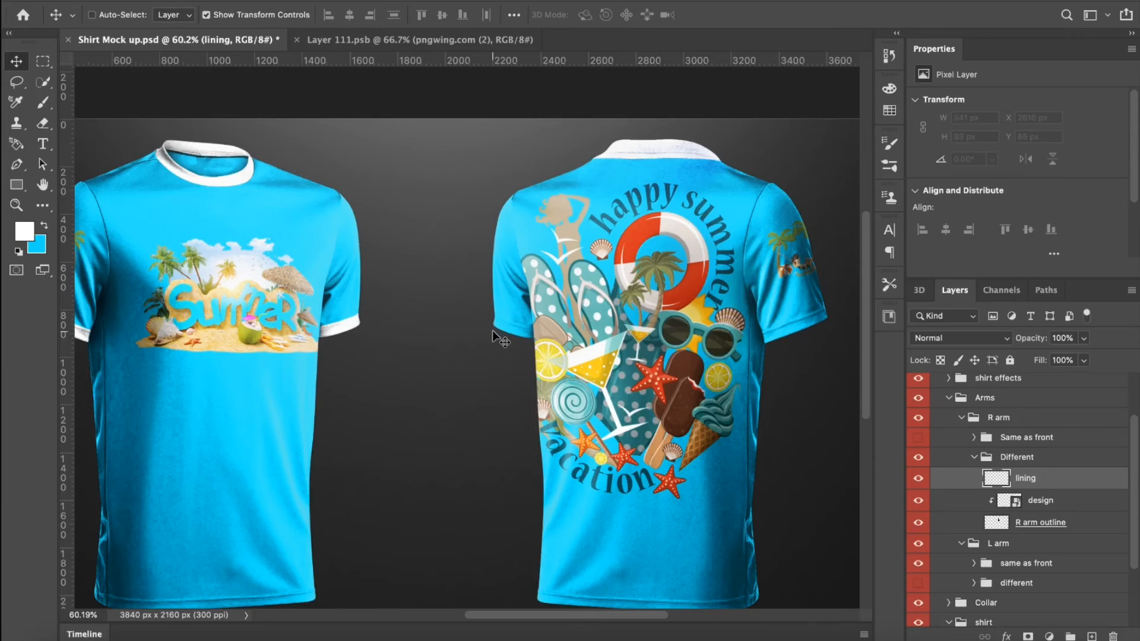
pyautogui.scroll(5, 493, 330)
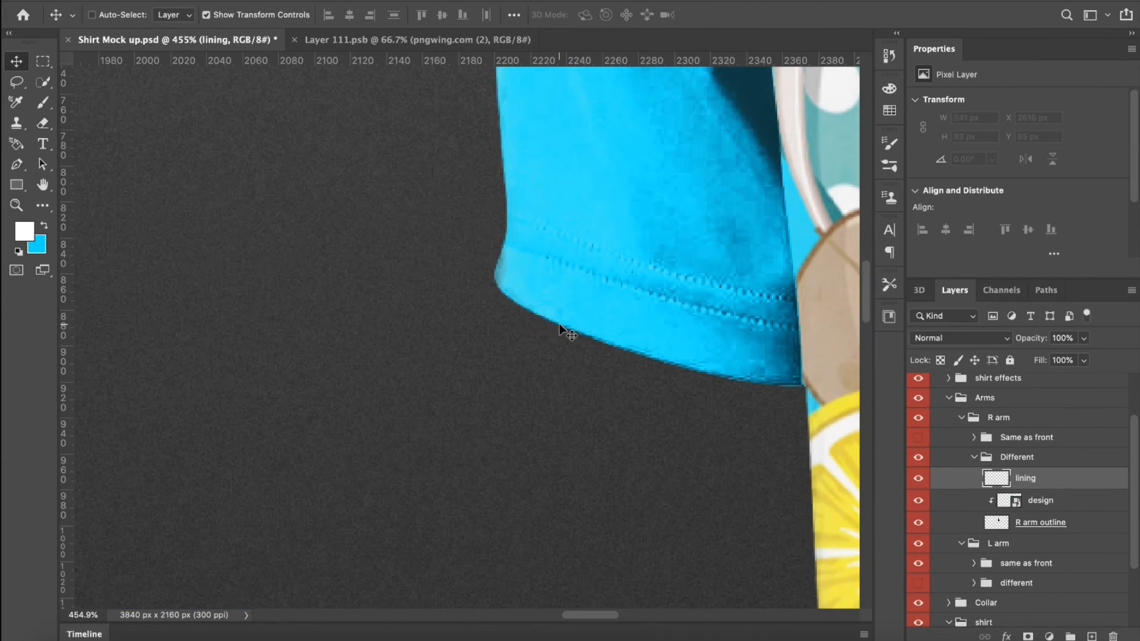
pyautogui.press('p')
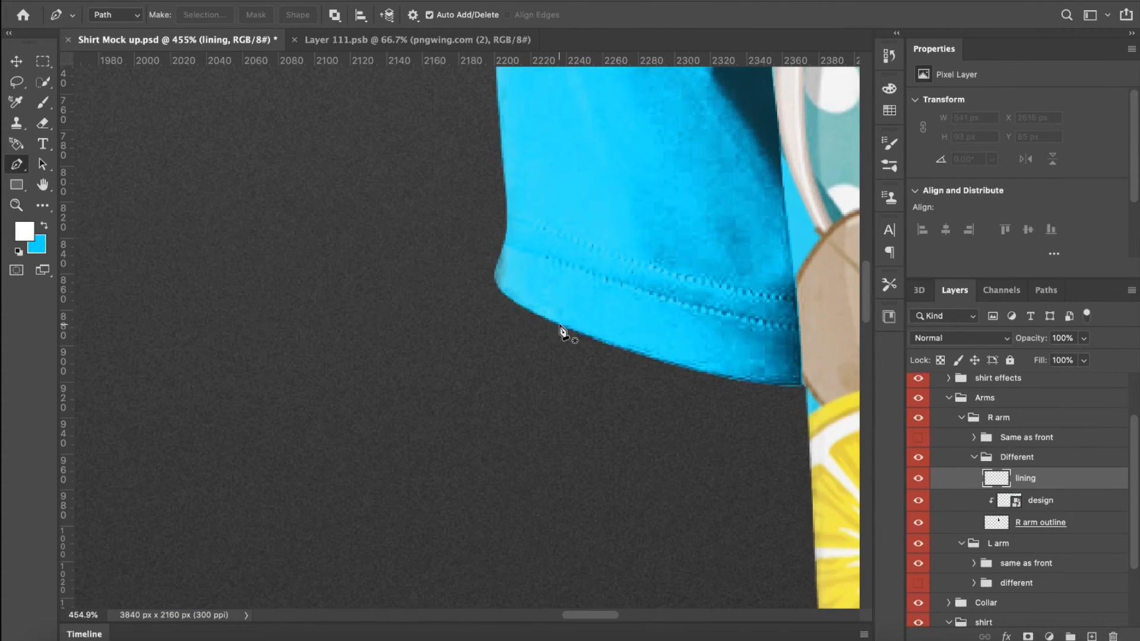
pyautogui.click(497, 191)
pyautogui.click(533, 224)
pyautogui.moveTo(561, 230); pyautogui.dragTo(564, 239)
pyautogui.click(646, 265)
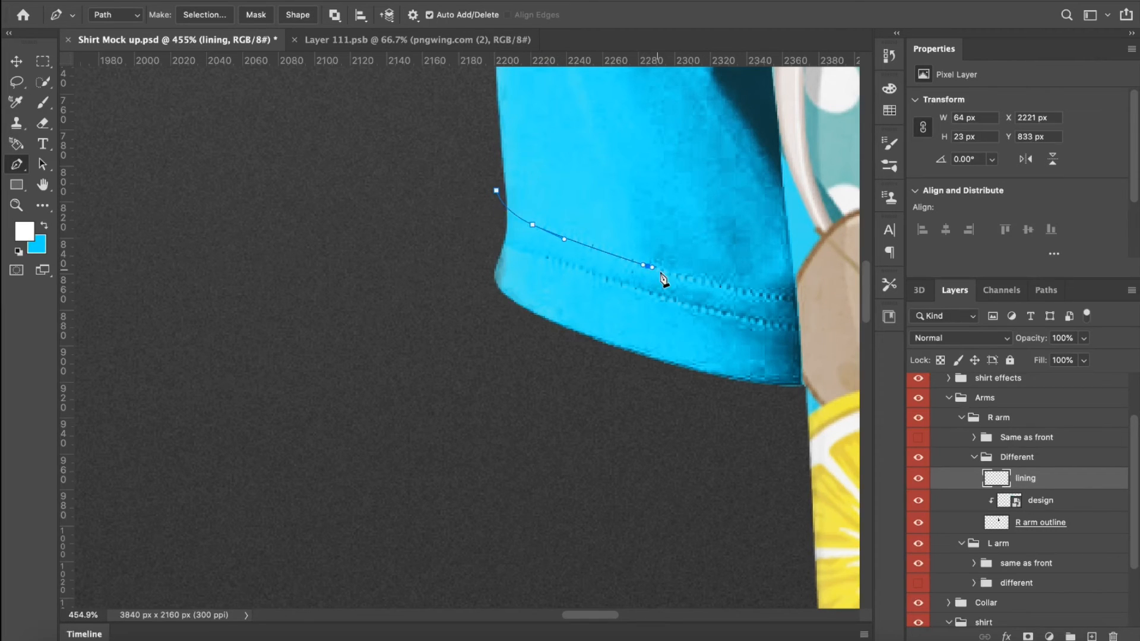
pyautogui.moveTo(702, 281); pyautogui.dragTo(710, 284)
pyautogui.click(746, 291)
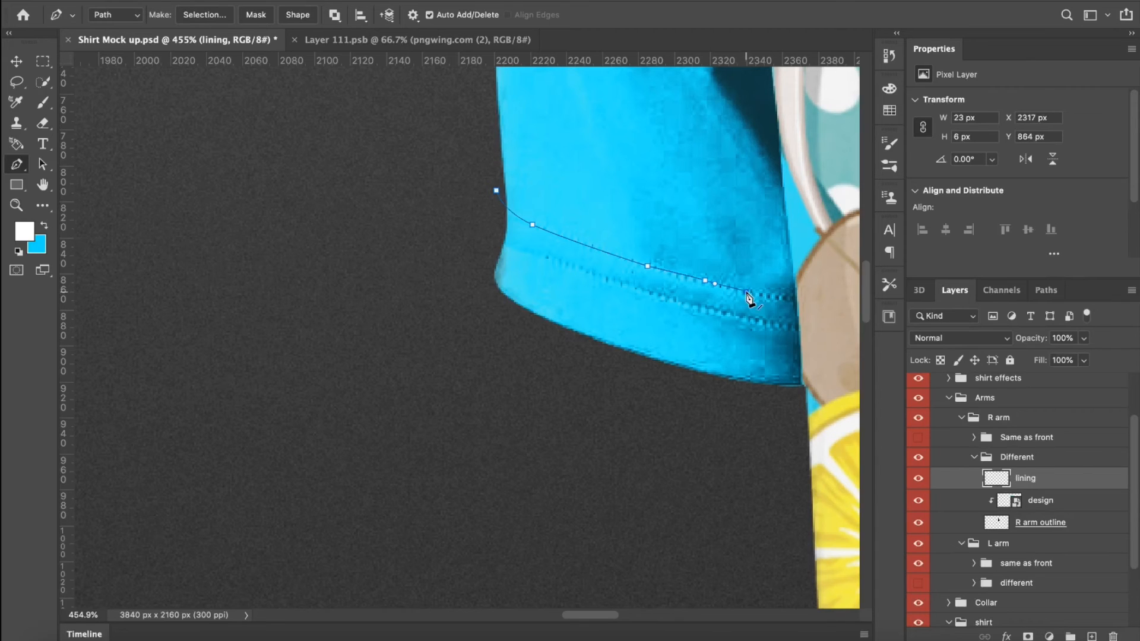
pyautogui.click(795, 301)
# - Close the path loosely around the outside of the R arm cuff and convert it to a new selection with 0 px feather
pyautogui.moveTo(798, 444); pyautogui.dragTo(797, 452)
pyautogui.click(619, 466)
pyautogui.click(430, 345)
pyautogui.click(496, 191)
pyautogui.rightClick(626, 307)
pyautogui.click(676, 372)
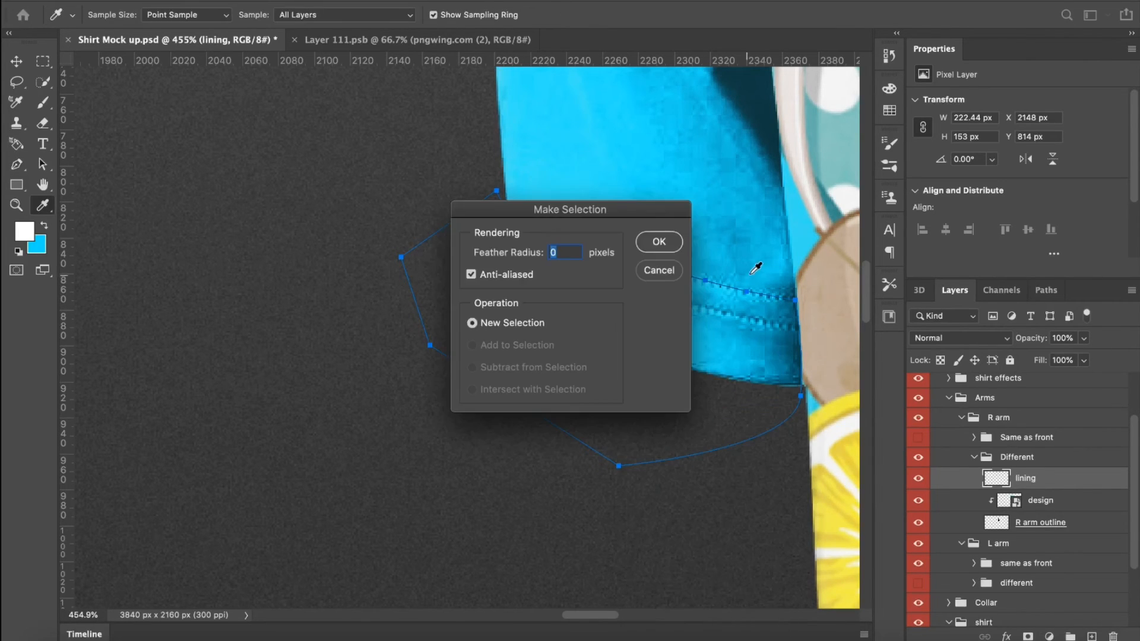
pyautogui.click(659, 242)
# - Subtract the area outside the sleeve from the selection with Quick Selection on the back outline layer, leaving only the R arm cuff
pyautogui.scroll(-3, 1019, 447)
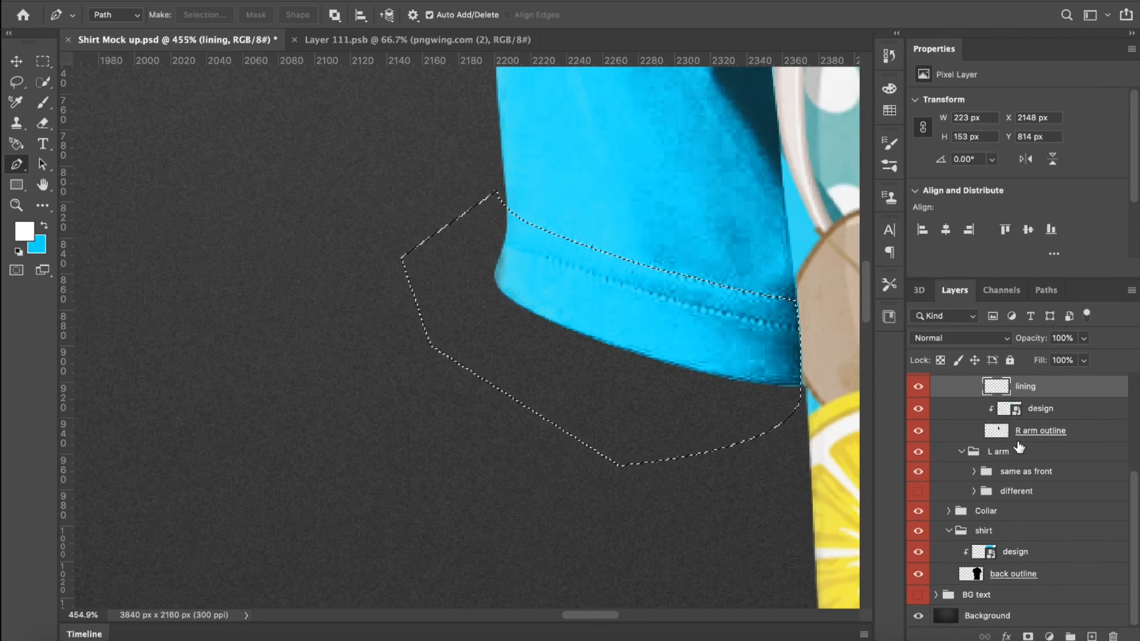
pyautogui.click(977, 575)
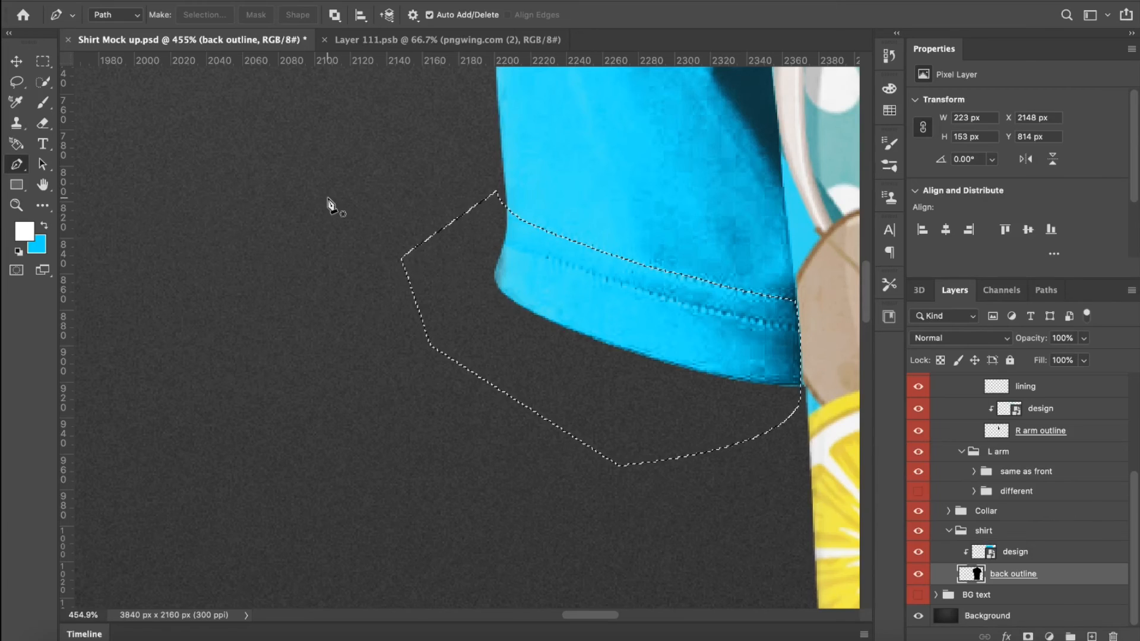
pyautogui.click(43, 81)
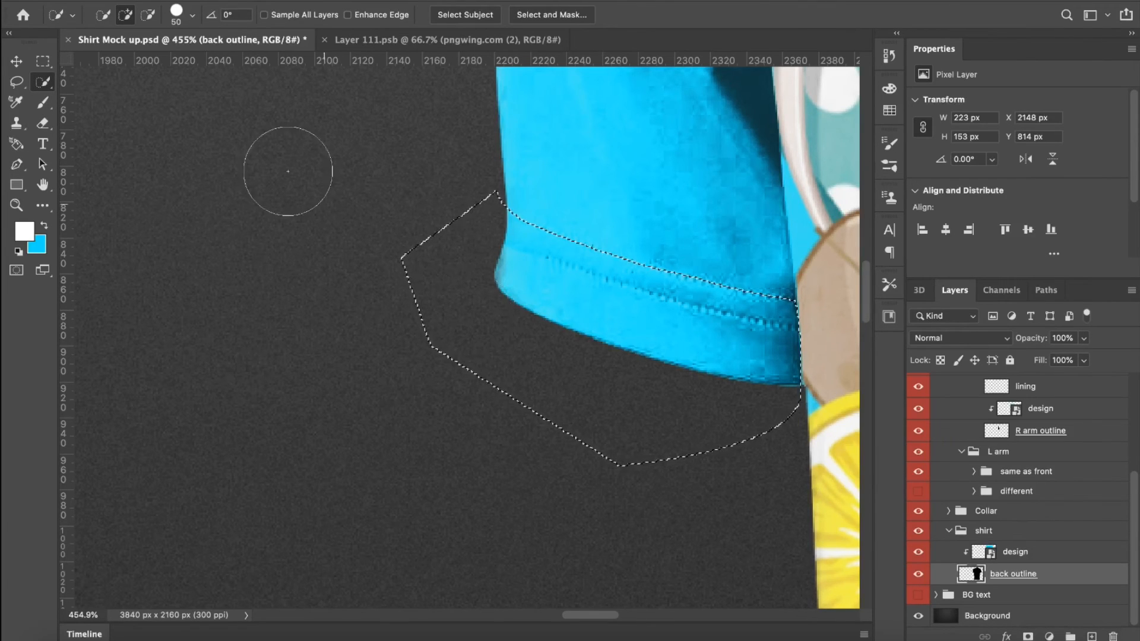
pyautogui.press('alt')
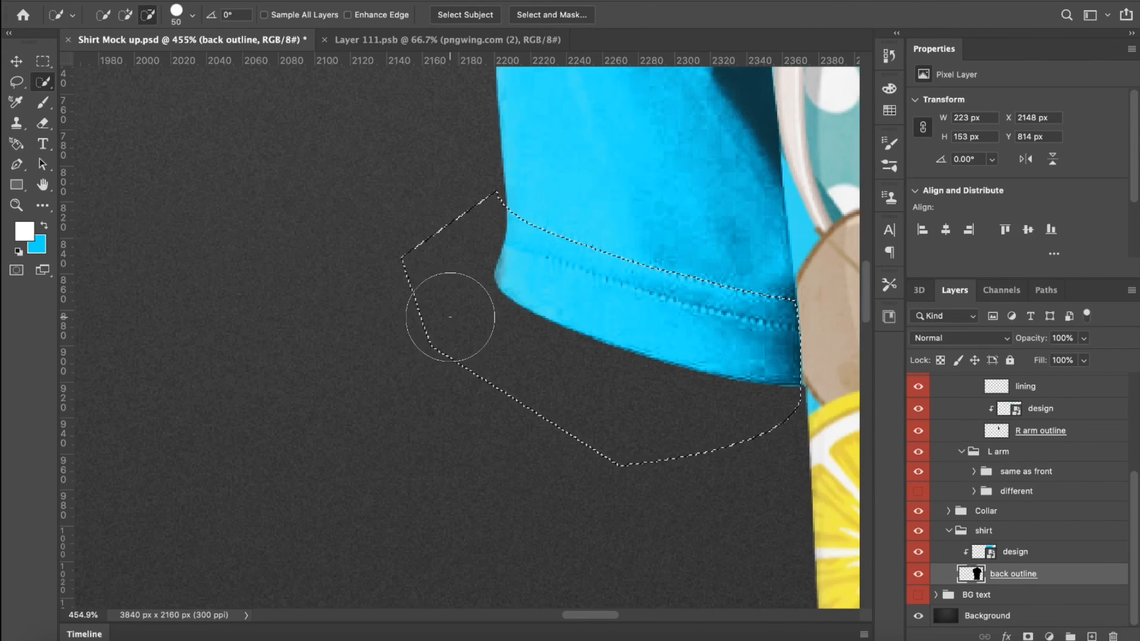
pyautogui.moveTo(451, 317)
pyautogui.mouseDown()
pyautogui.moveTo(487, 389)
pyautogui.moveTo(522, 408)
pyautogui.mouseUp()
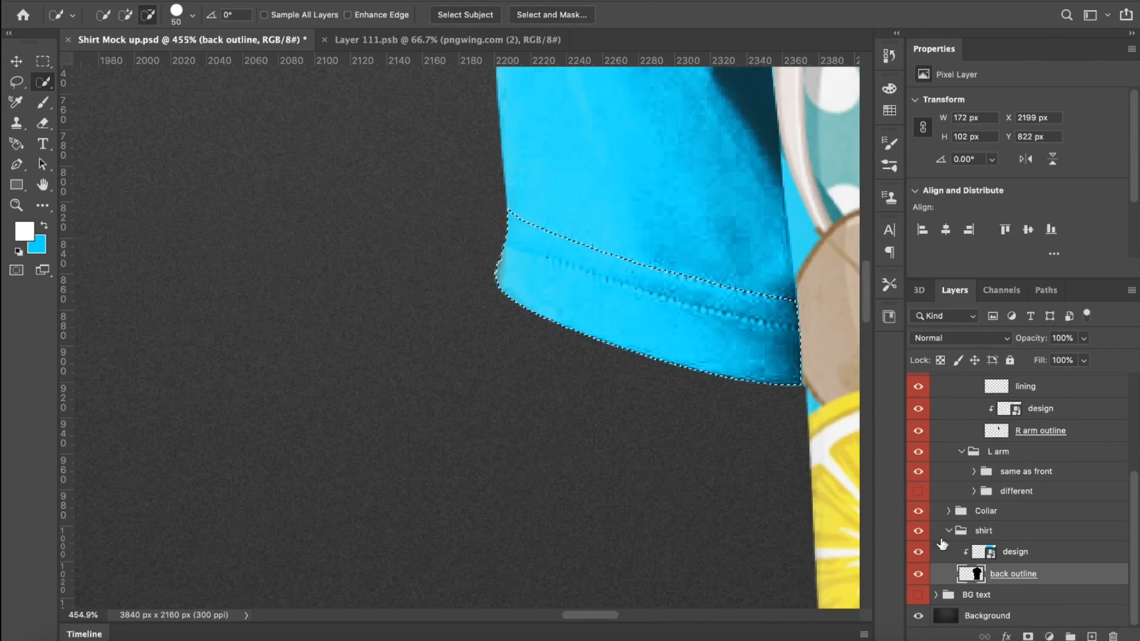
# - Turn the R arm's lining layer into a white Solid Color fill from the cuff selection
pyautogui.scroll(1, 1018, 502)
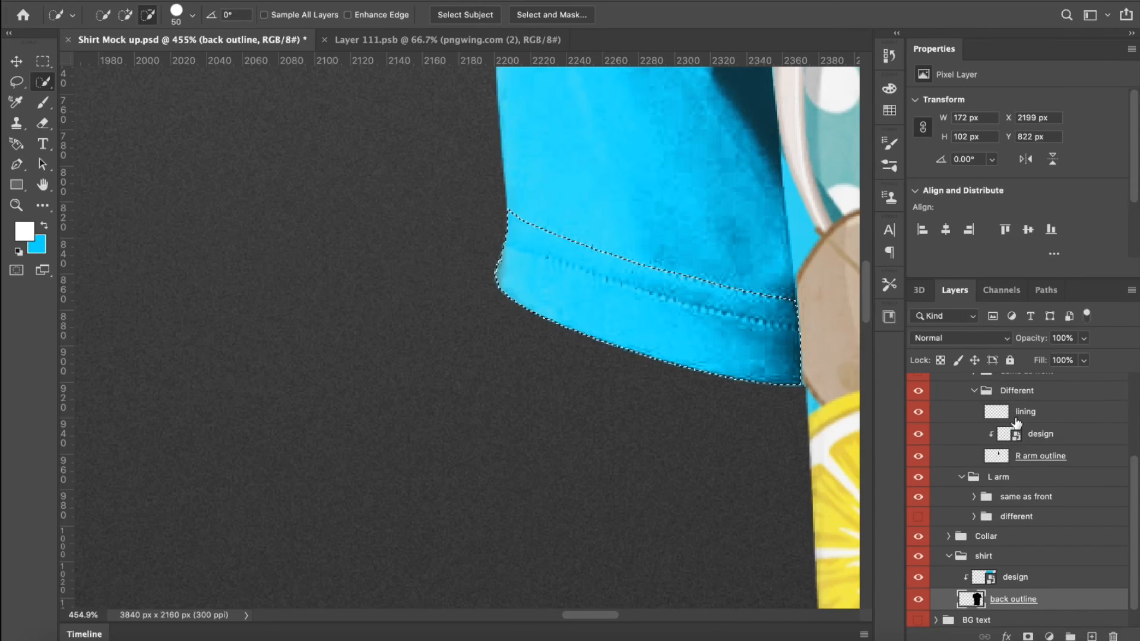
pyautogui.click(1018, 422)
pyautogui.scroll(-5, 693, 400)
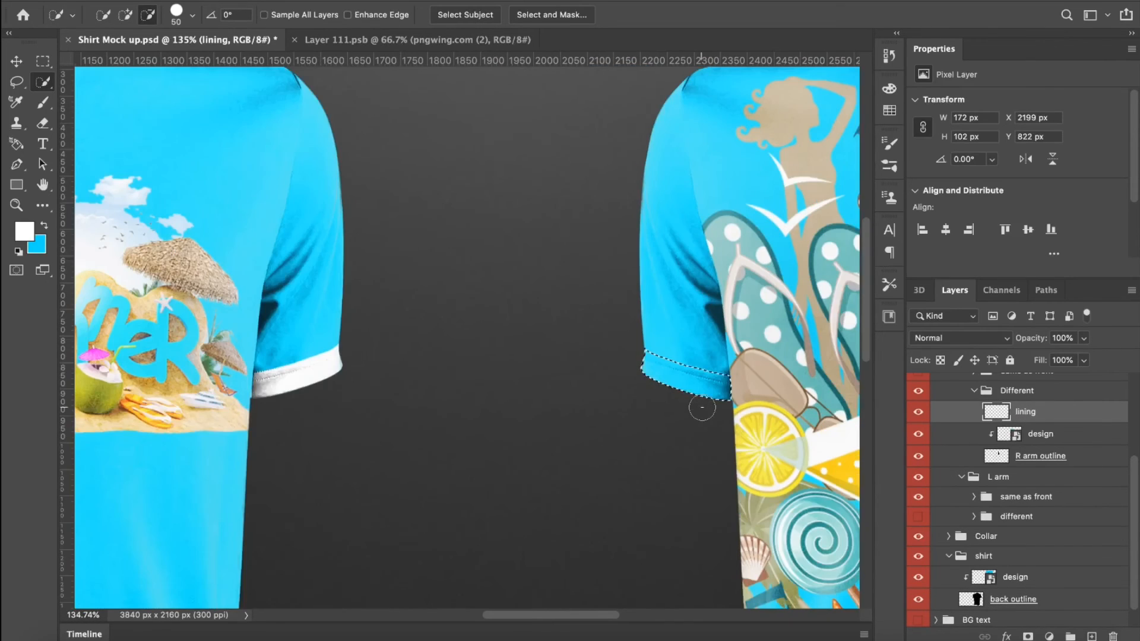
pyautogui.click(1050, 637)
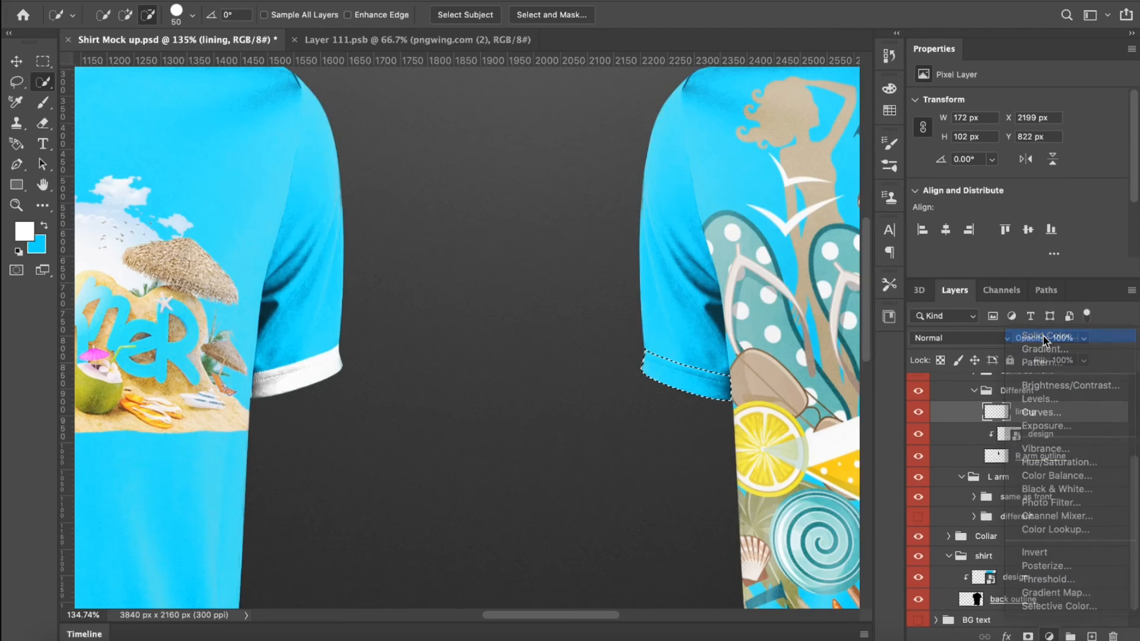
pyautogui.click(1042, 336)
pyautogui.moveTo(743, 333); pyautogui.dragTo(901, 374)
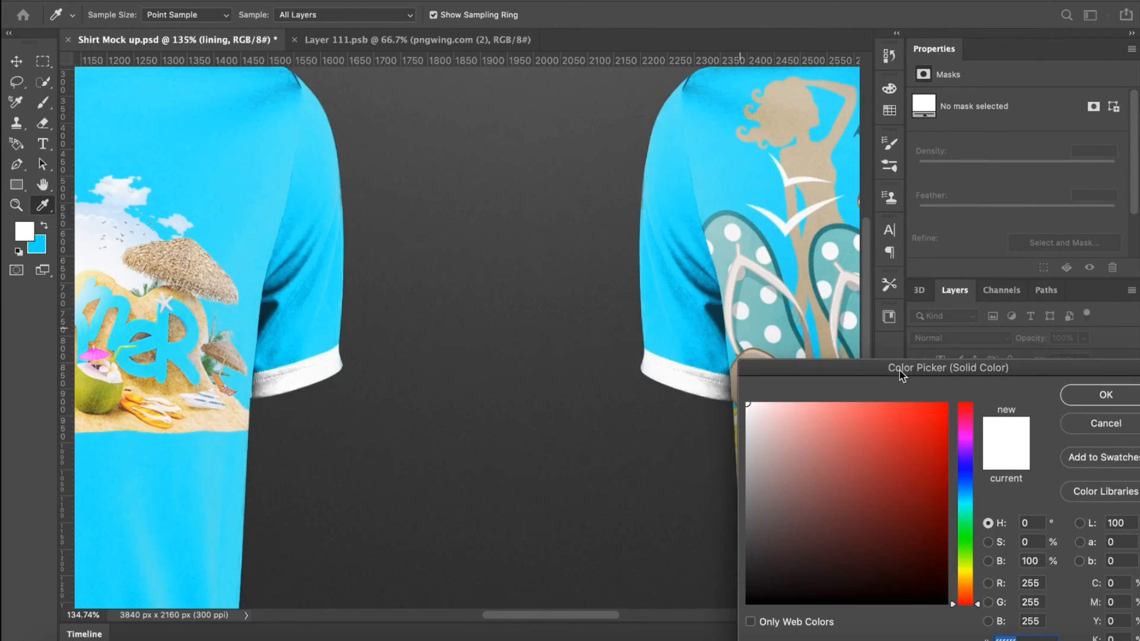
pyautogui.moveTo(857, 437); pyautogui.dragTo(713, 360)
pyautogui.click(1063, 406)
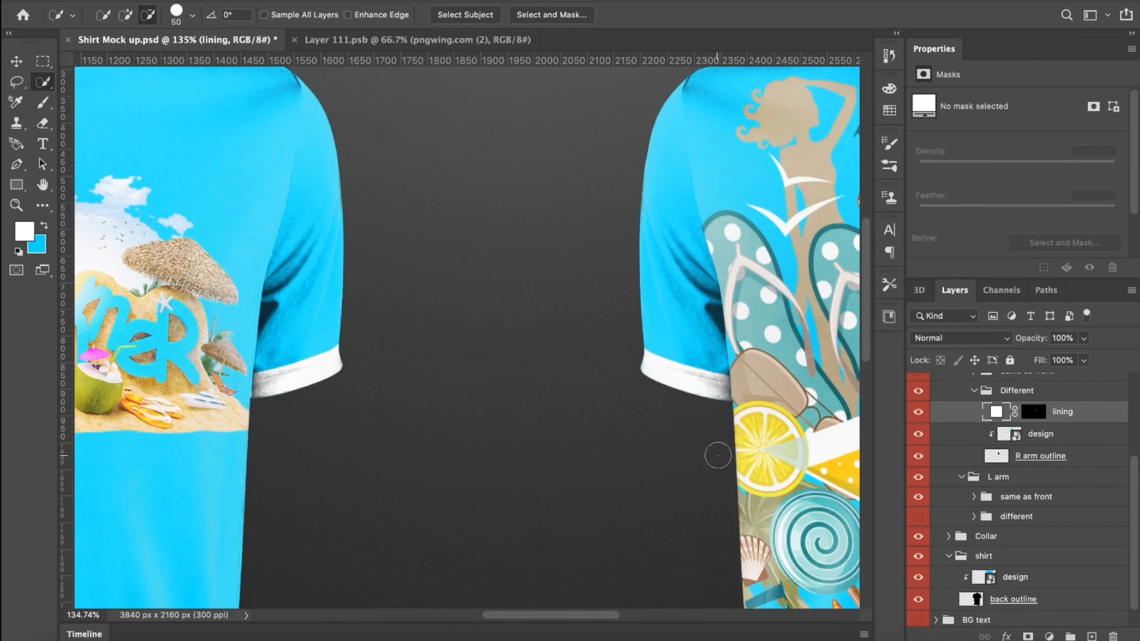
# - Collapse the R arm group and add a new layer named lining above the same as front group in the back's L arm
pyautogui.moveTo(563, 621); pyautogui.dragTo(692, 618)
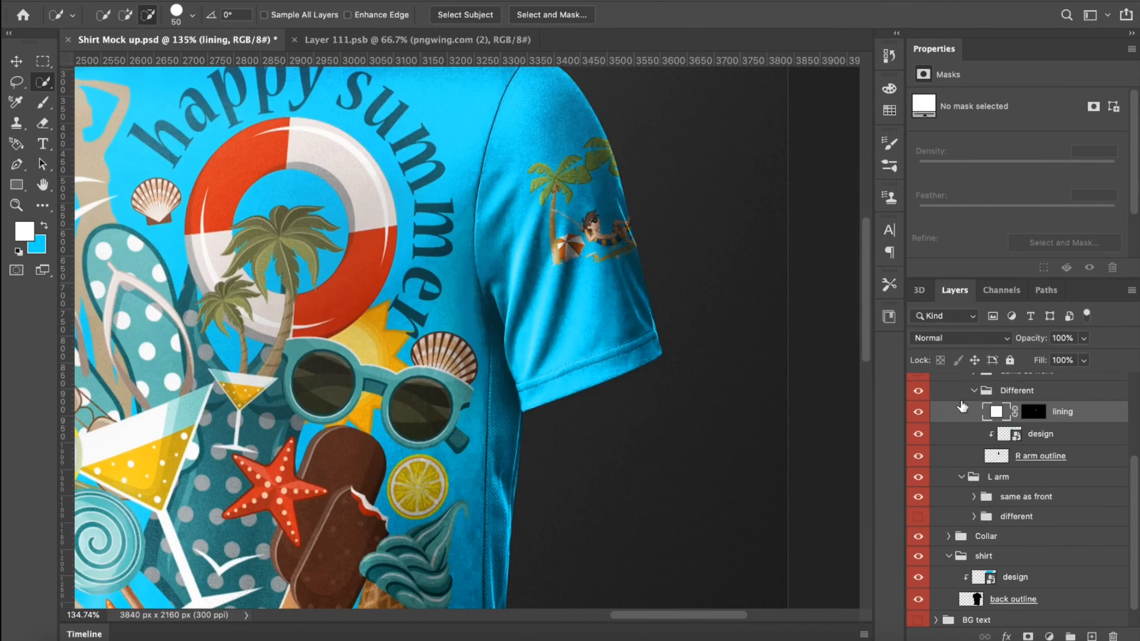
pyautogui.scroll(2, 971, 421)
pyautogui.click(974, 438)
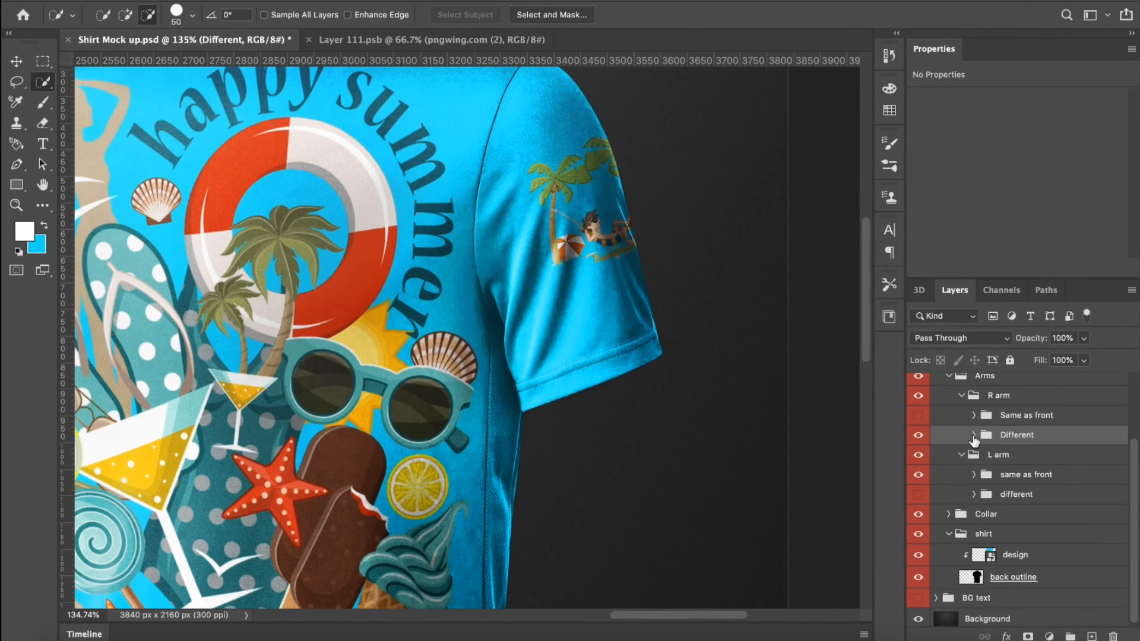
pyautogui.click(962, 396)
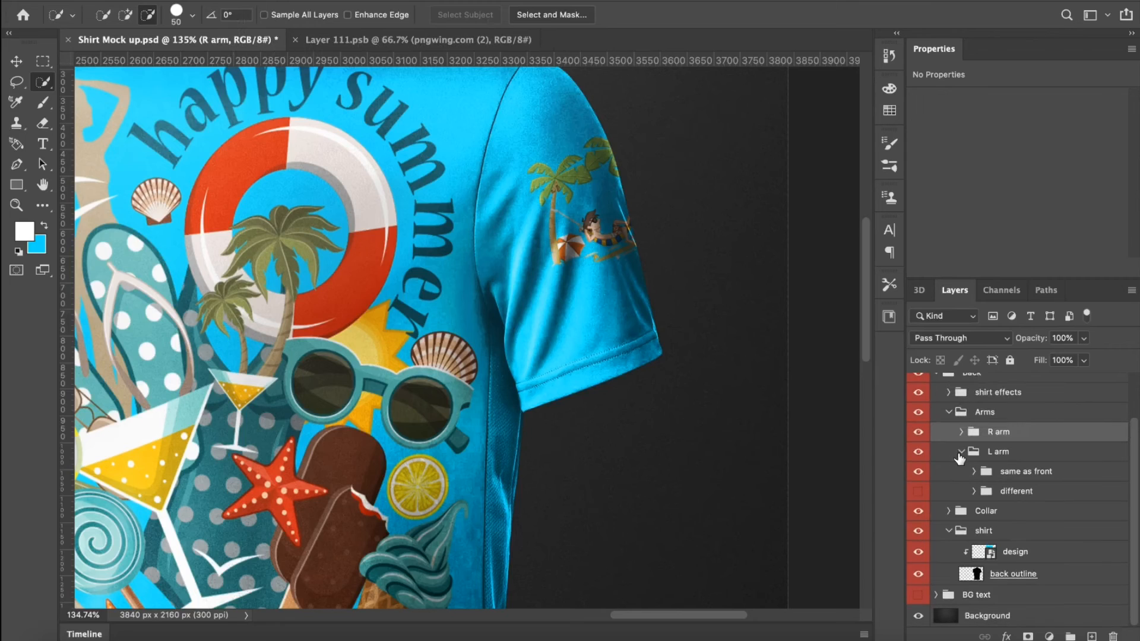
pyautogui.click(918, 471)
pyautogui.click(919, 471)
pyautogui.click(1004, 475)
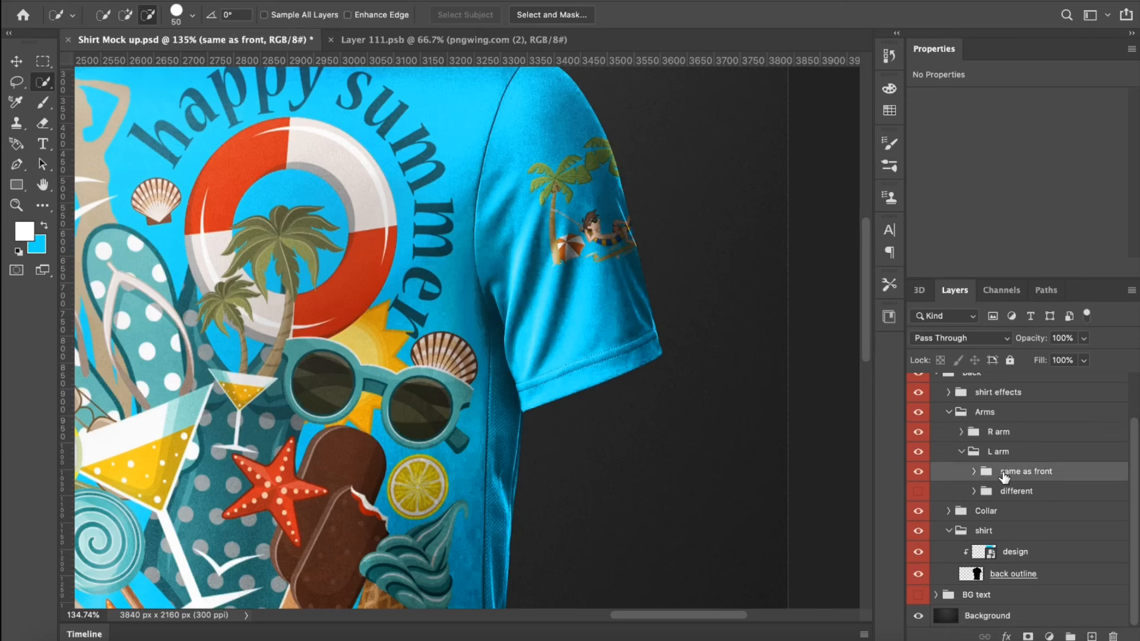
pyautogui.click(1093, 637)
pyautogui.doubleClick(1025, 473)
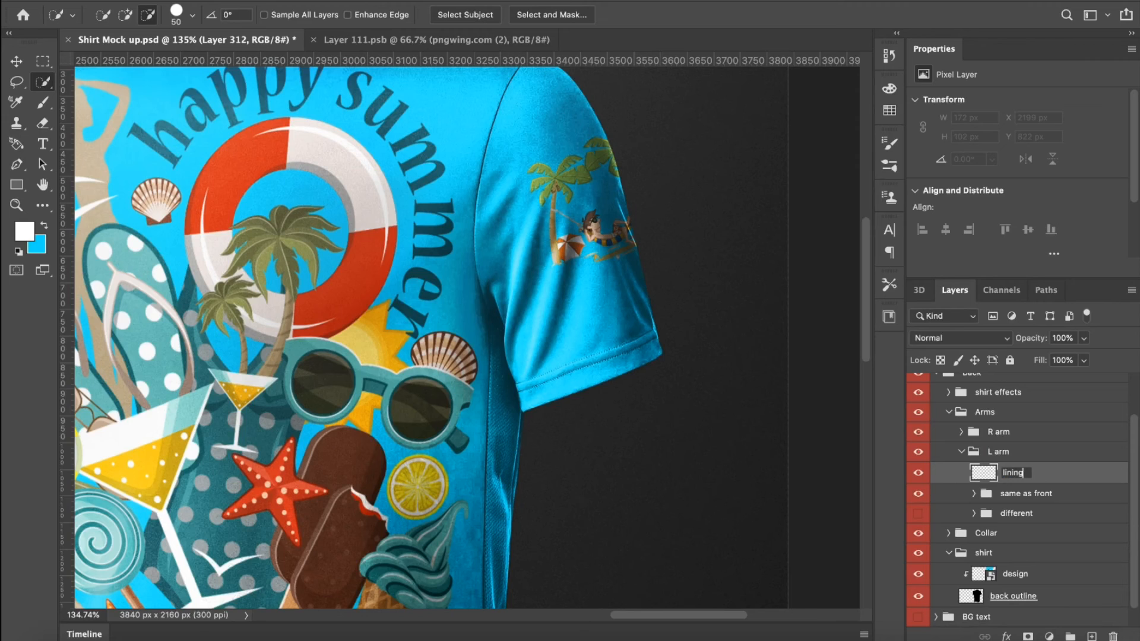
pyautogui.press('Return')
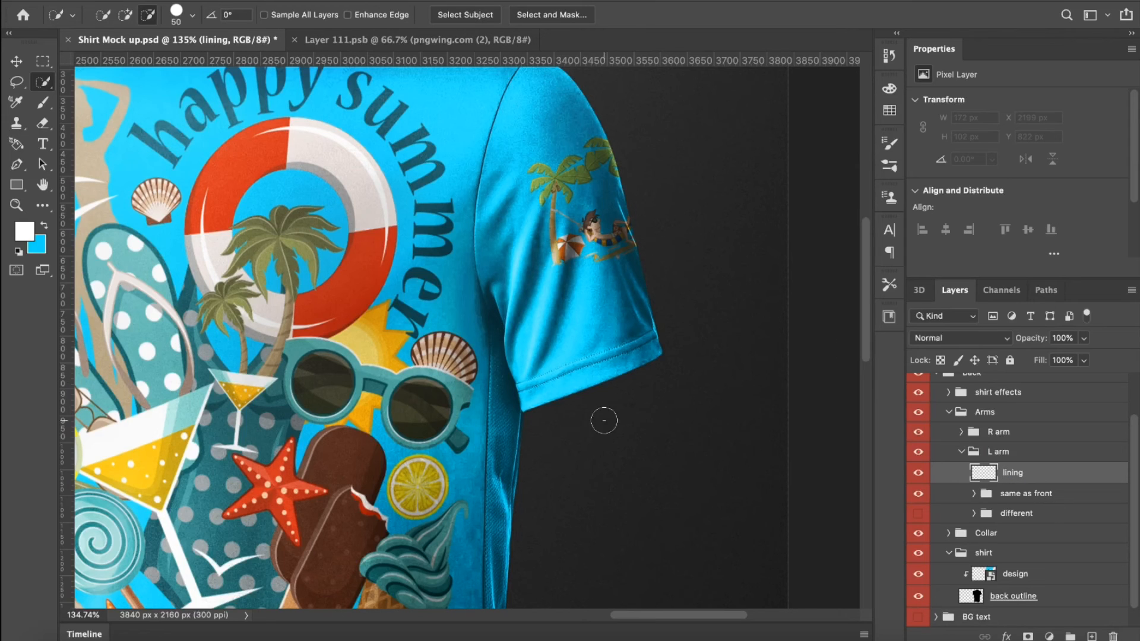
# - Trace the upper stitched seam of the back's L arm cuff with the Pen tool, from outside the sleeve to its inner edge
pyautogui.scroll(5, 604, 421)
pyautogui.press('p')
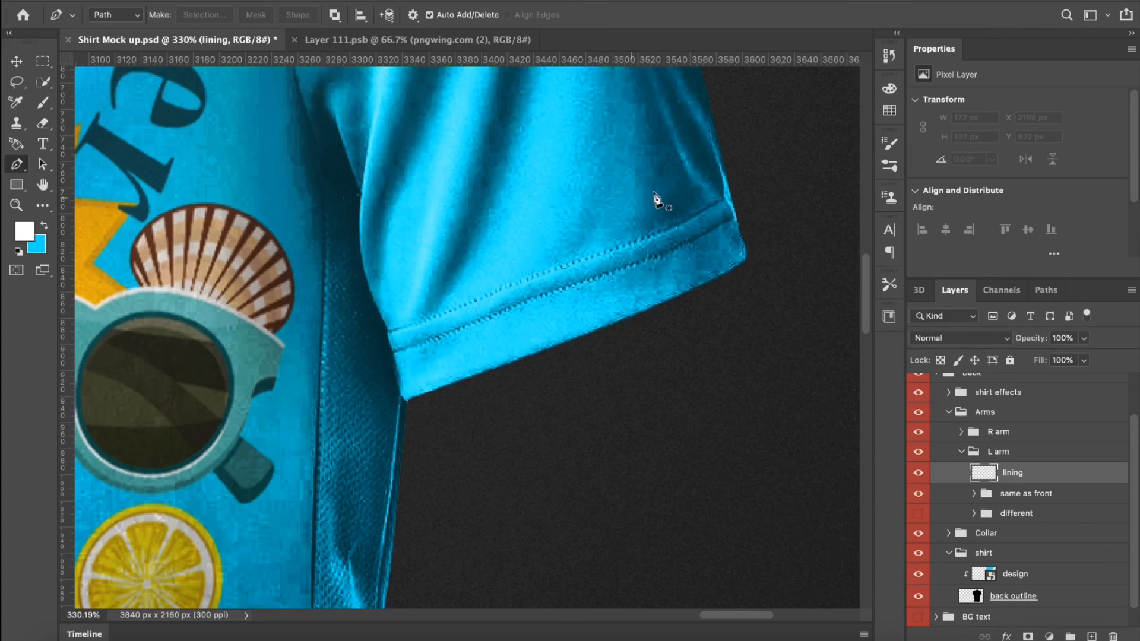
pyautogui.click(760, 170)
pyautogui.click(719, 203)
pyautogui.click(673, 226)
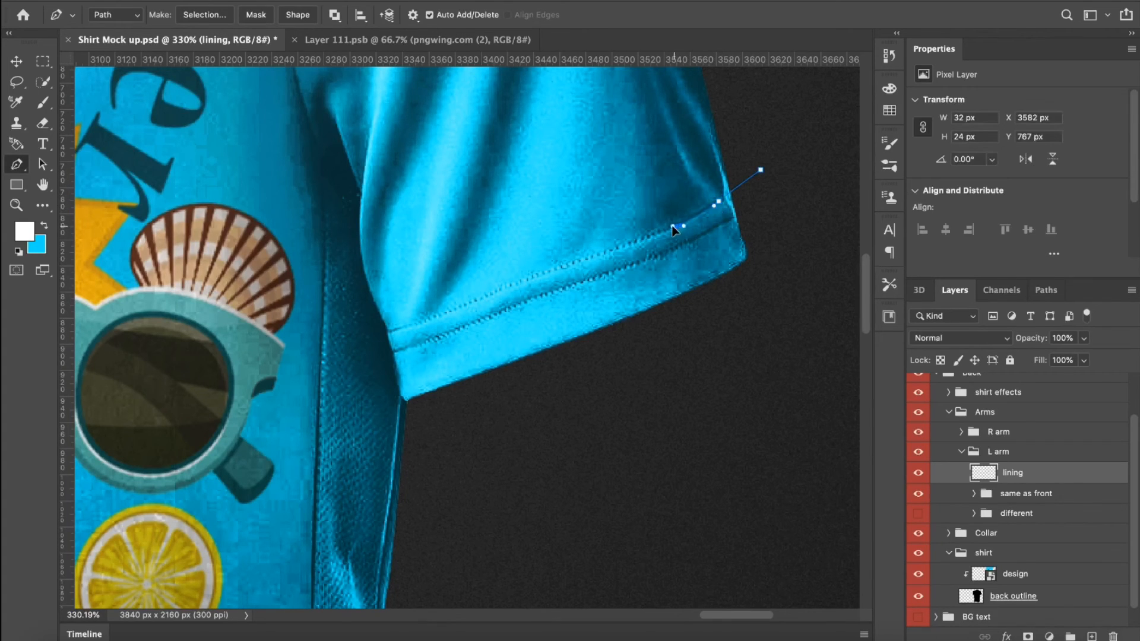
pyautogui.click(604, 250)
pyautogui.click(533, 277)
pyautogui.click(466, 306)
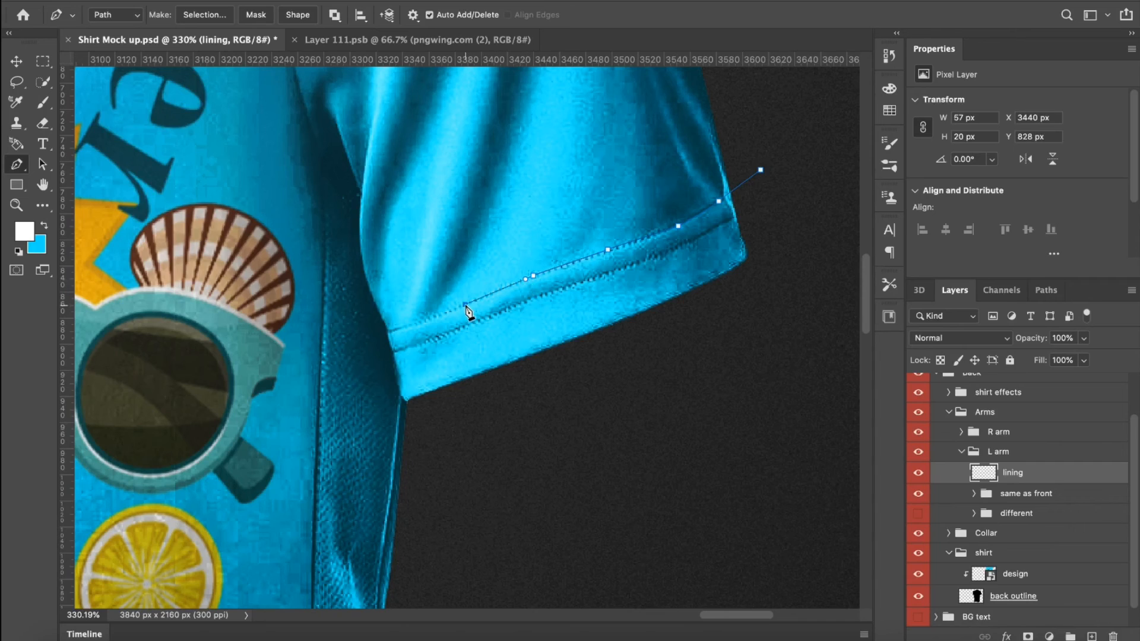
pyautogui.click(399, 330)
pyautogui.click(375, 336)
pyautogui.click(387, 332)
# - Continue the path down the L arm cuff's inner edge and close it loosely around the outside of the hem
pyautogui.click(394, 356)
pyautogui.click(401, 384)
pyautogui.moveTo(402, 400); pyautogui.dragTo(415, 407)
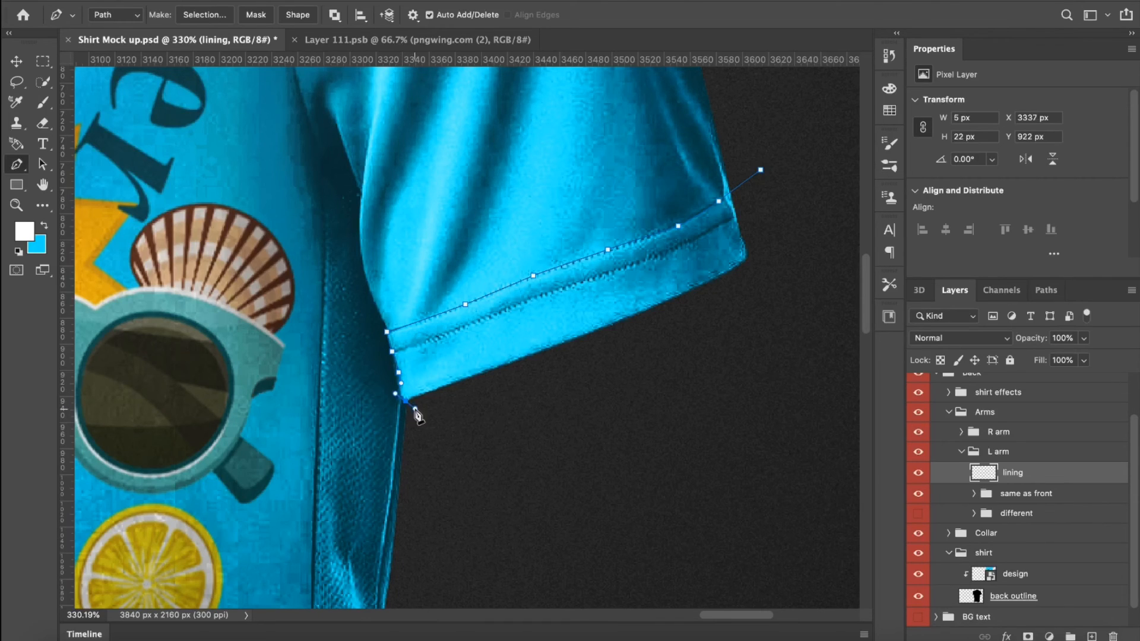
pyautogui.click(580, 378)
pyautogui.click(775, 277)
pyautogui.click(761, 171)
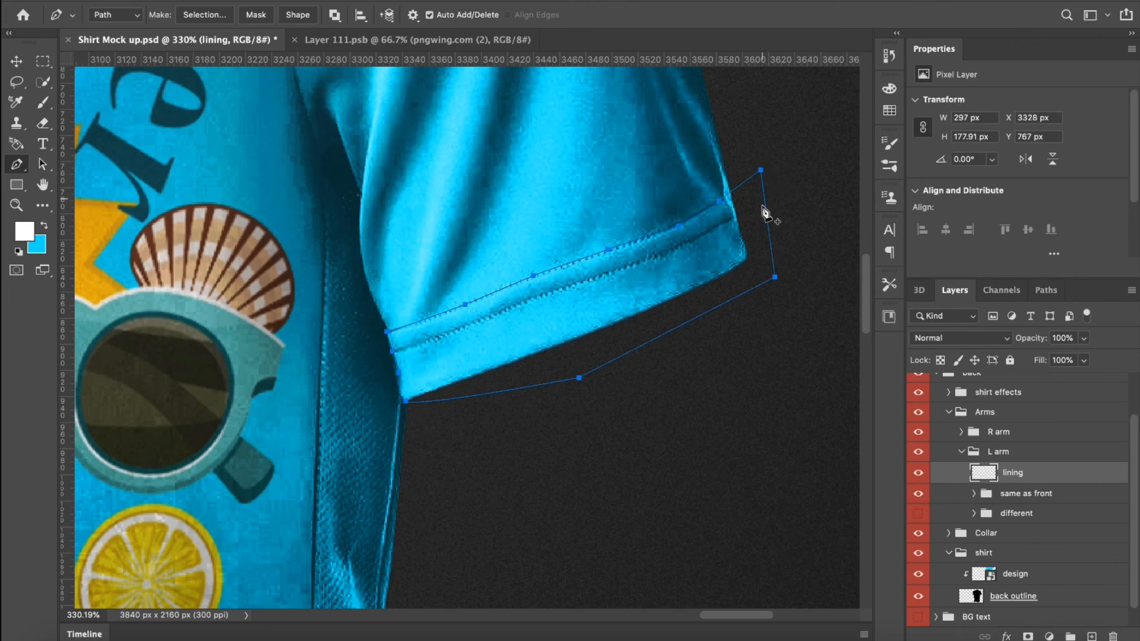
# - Convert the L arm cuff path to a new anti-aliased selection with 0 px feather
pyautogui.rightClick(764, 236)
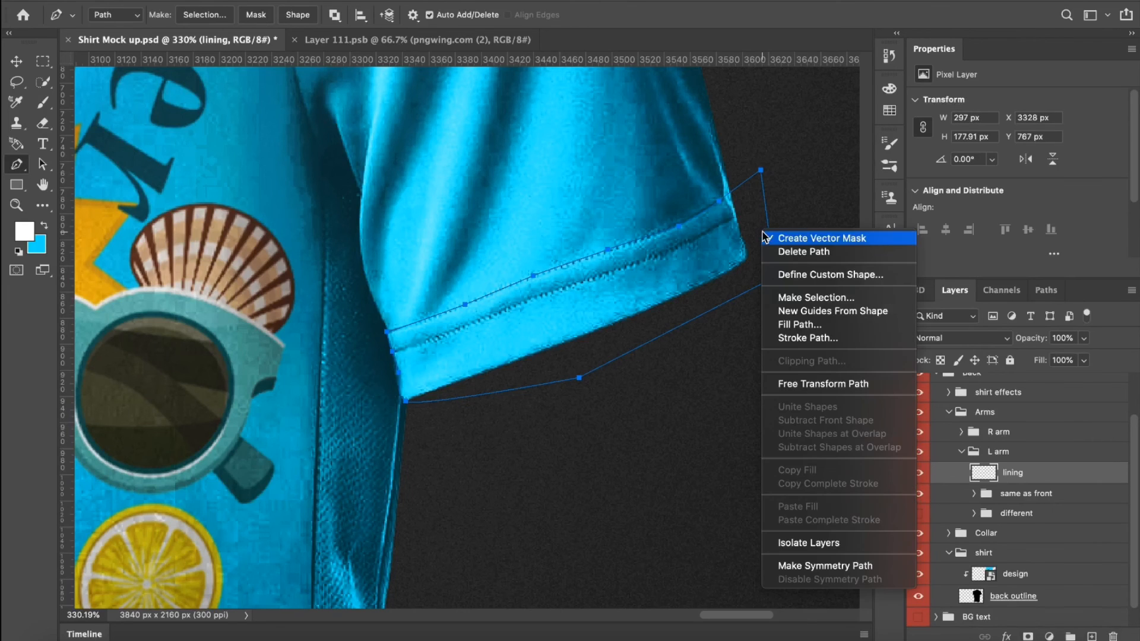
pyautogui.click(806, 298)
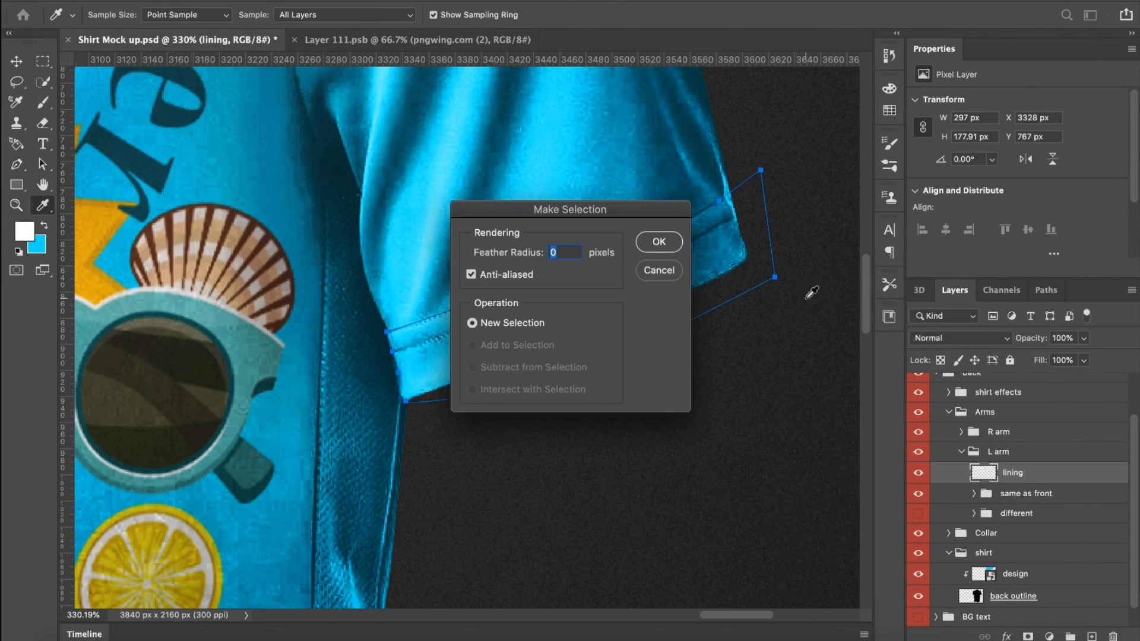
pyautogui.click(659, 242)
# - Subtract the area outside the sleeve from the selection with a 20 px Quick Selection brush on the back outline layer
pyautogui.click(40, 84)
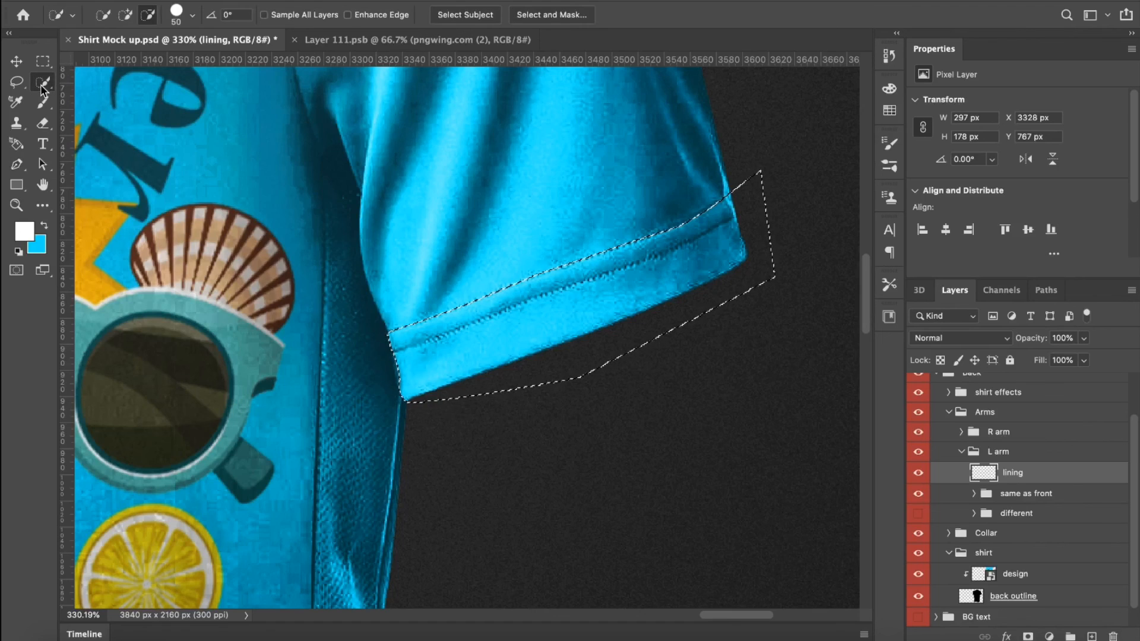
pyautogui.press('[')
pyautogui.press('[')
pyautogui.press('[')
pyautogui.scroll(-5, 747, 355)
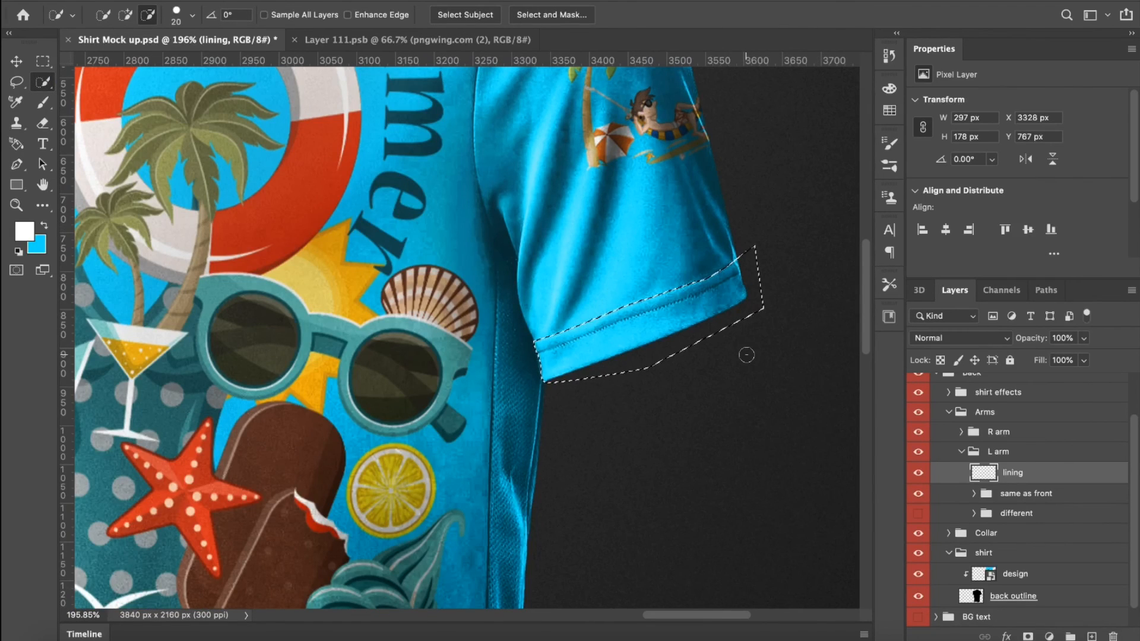
pyautogui.scroll(-1, 1037, 502)
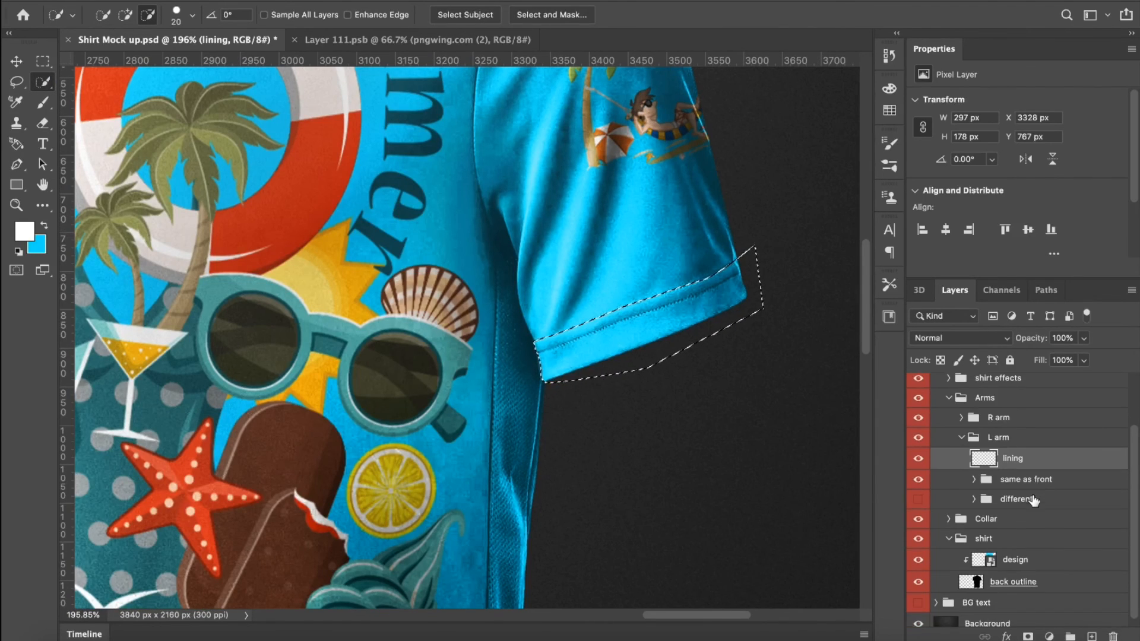
pyautogui.click(984, 582)
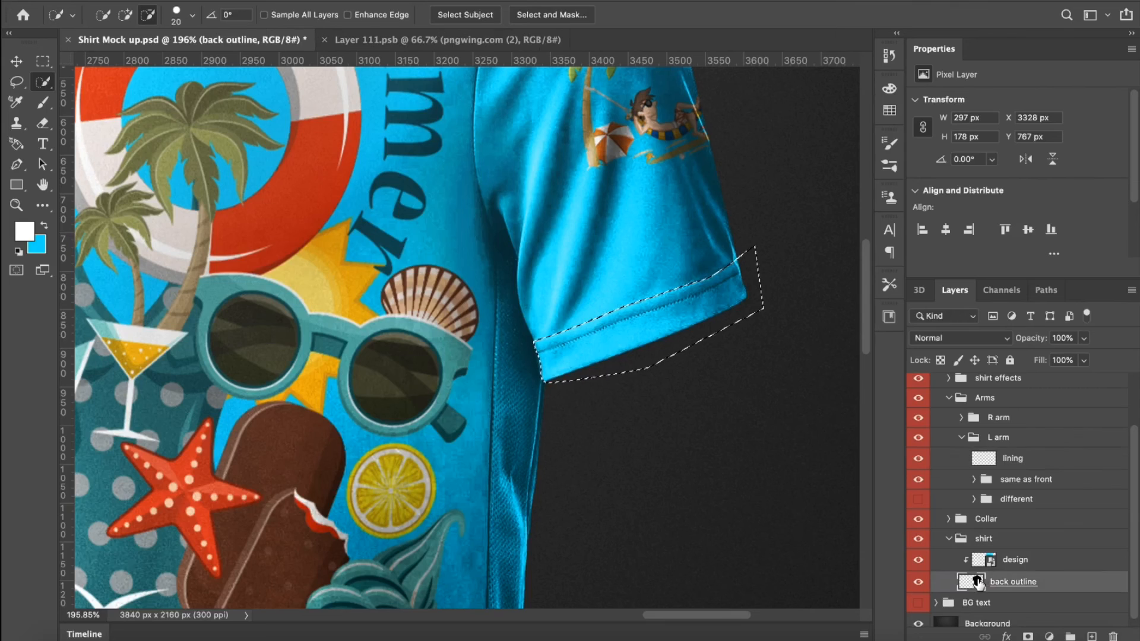
pyautogui.click(752, 269)
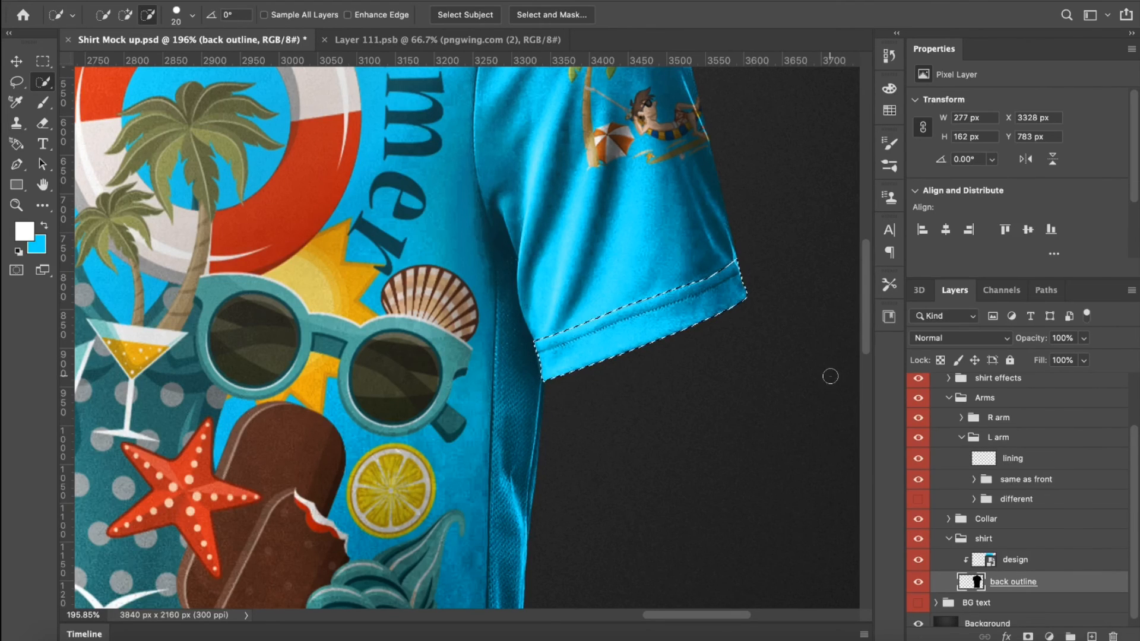
# - Turn the L arm's lining layer into a white (ffffff) Solid Color fill from the cuff selection
pyautogui.click(1022, 467)
pyautogui.click(1049, 637)
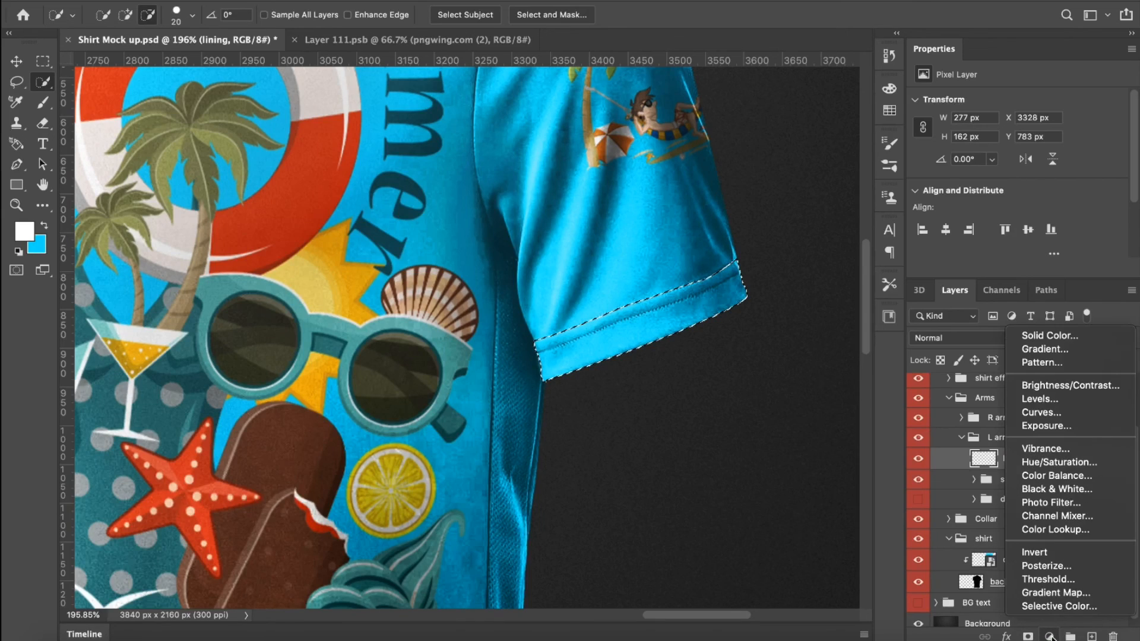
pyautogui.click(1032, 339)
pyautogui.scroll(-5, 702, 457)
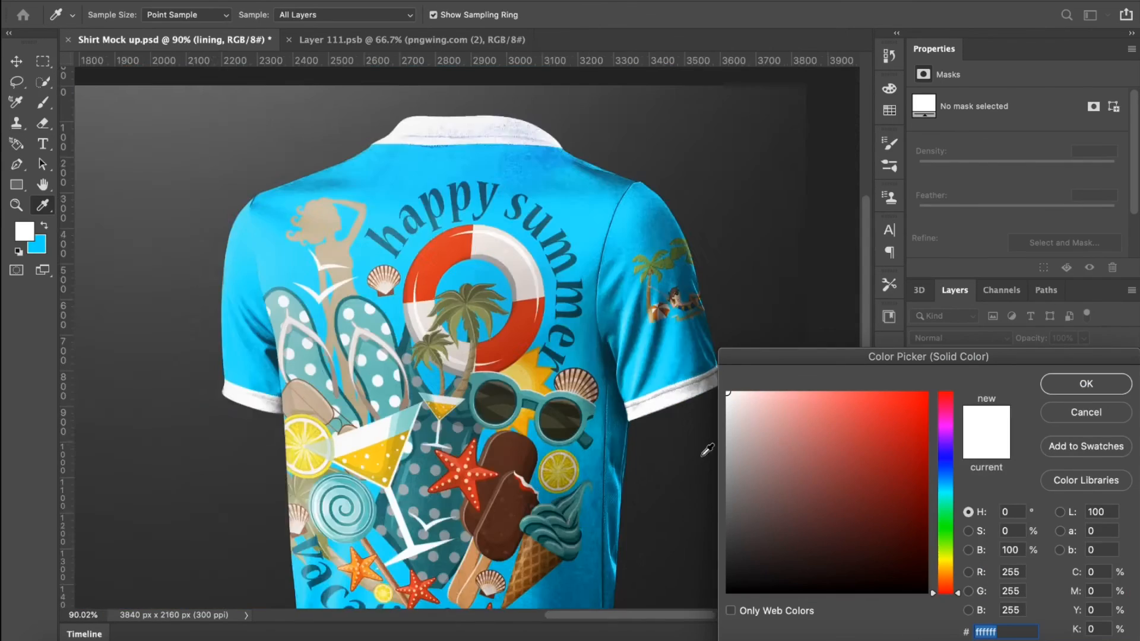
pyautogui.scroll(-2, 707, 450)
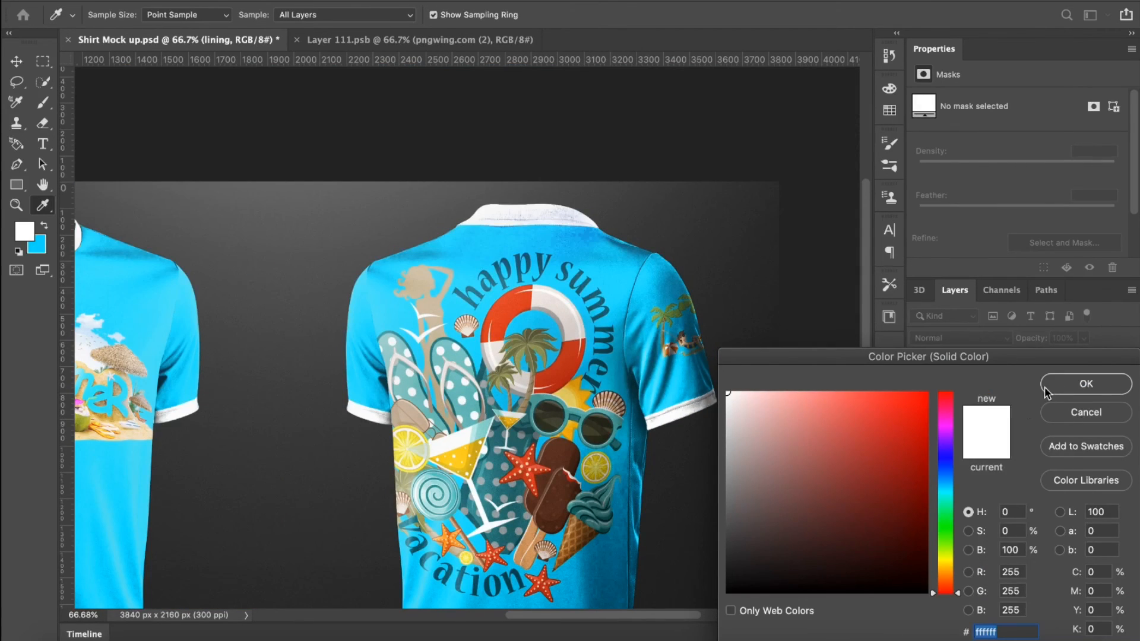
pyautogui.moveTo(842, 452)
pyautogui.mouseDown()
pyautogui.moveTo(845, 408)
pyautogui.moveTo(835, 431)
pyautogui.moveTo(710, 406)
pyautogui.moveTo(706, 377)
pyautogui.mouseUp()
pyautogui.click(1087, 384)
# - Close the Layer 111.psb document, leaving the shirt mock-up open
pyautogui.press('w')
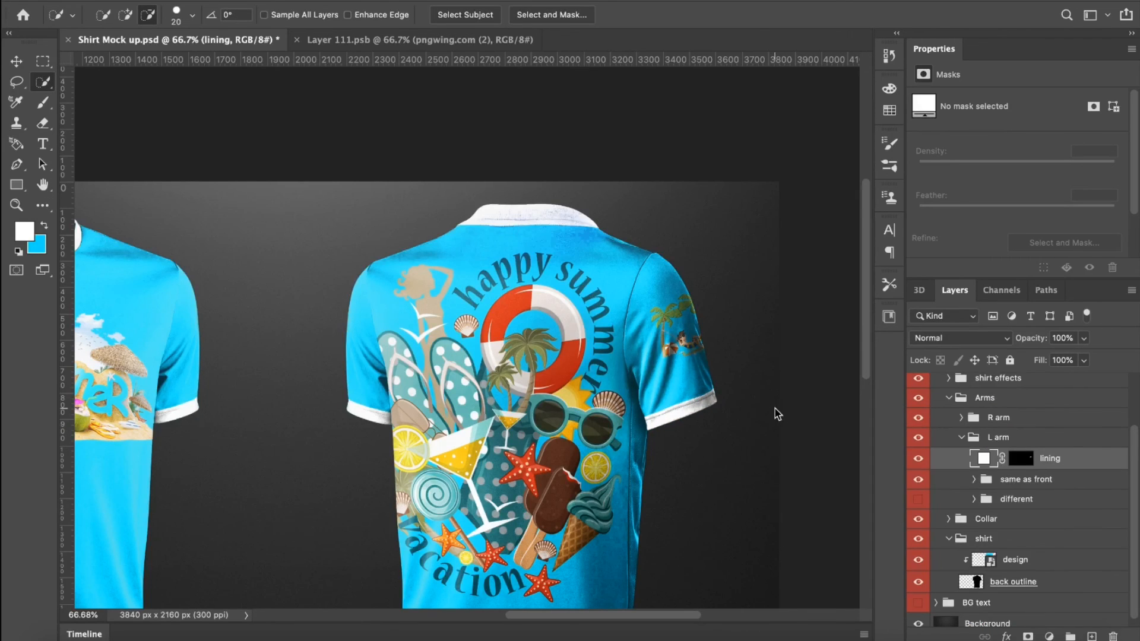
pyautogui.press('super+0')
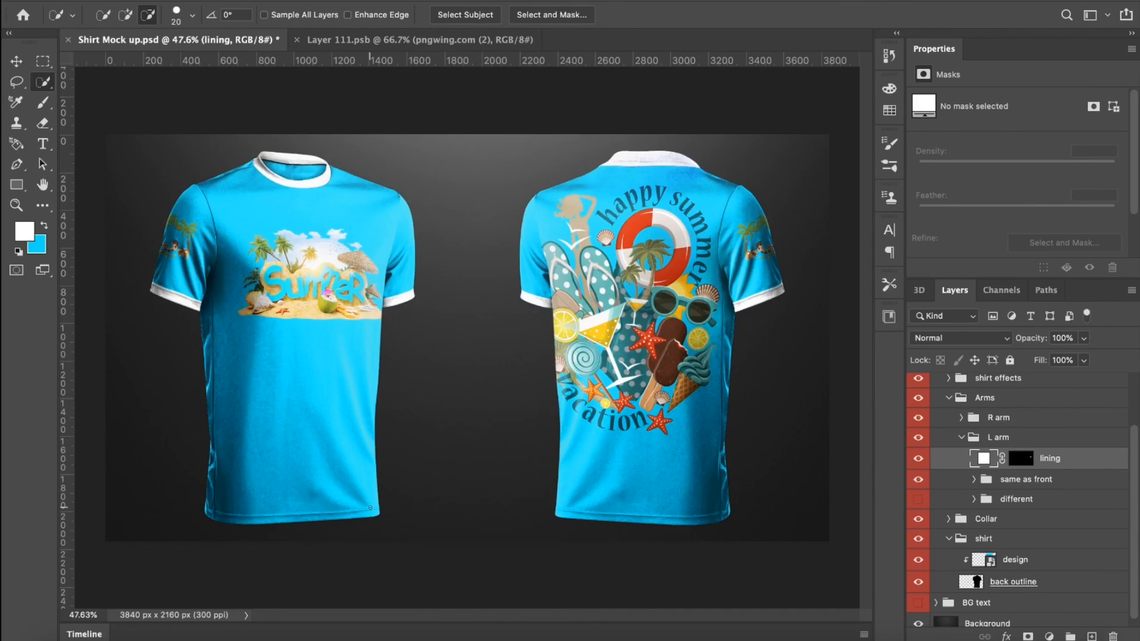
pyautogui.click(320, 40)
pyautogui.click(297, 40)
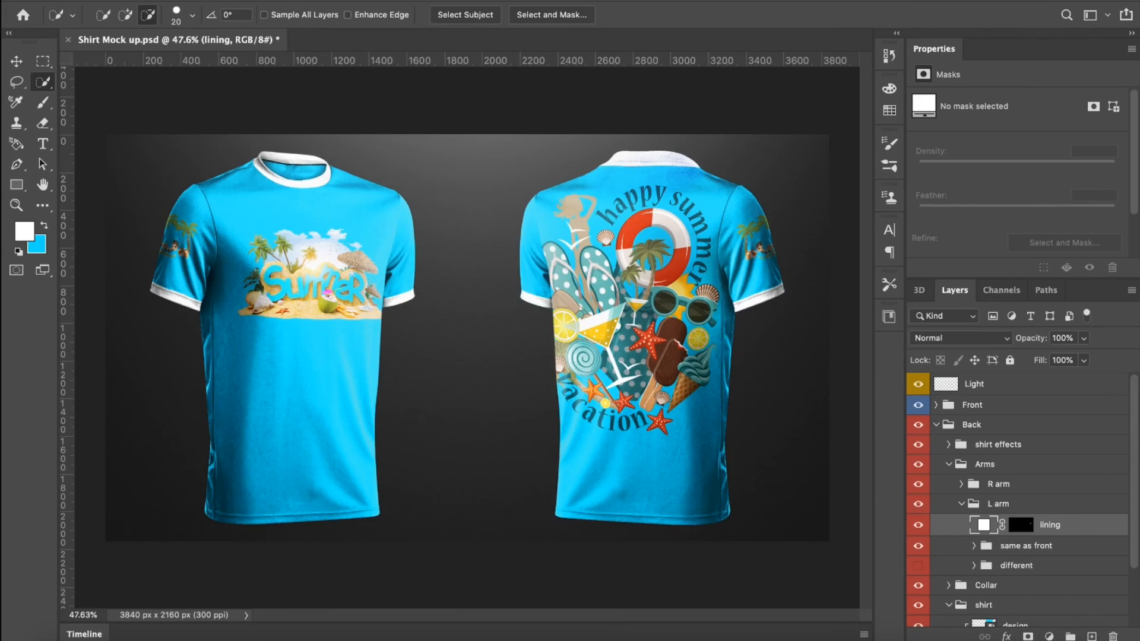
# - Start saving the mock-up under a new format and choose the MOCK UP TUTORIAL folder on the Desktop as destination
pyautogui.click(127, 1)
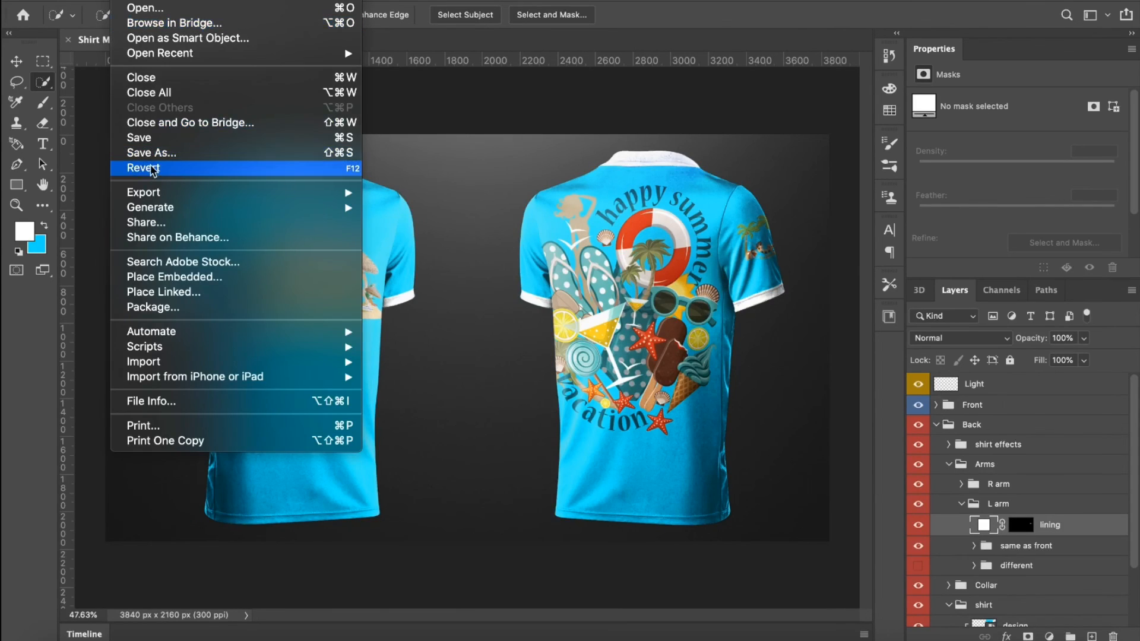
pyautogui.click(159, 156)
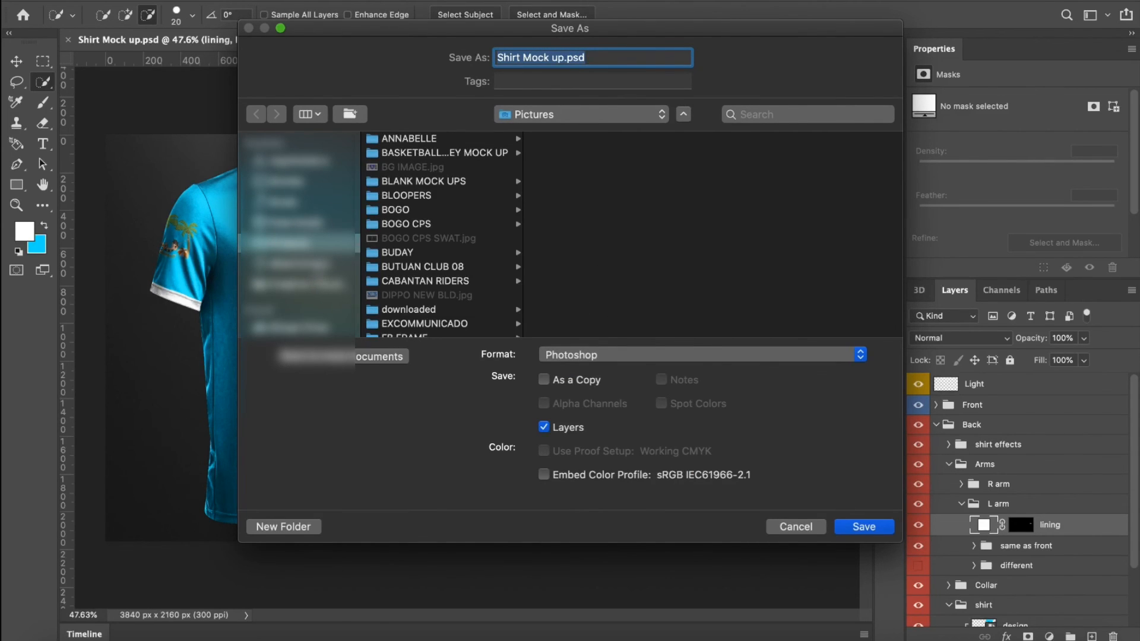
pyautogui.click(321, 267)
pyautogui.scroll(-5, 321, 290)
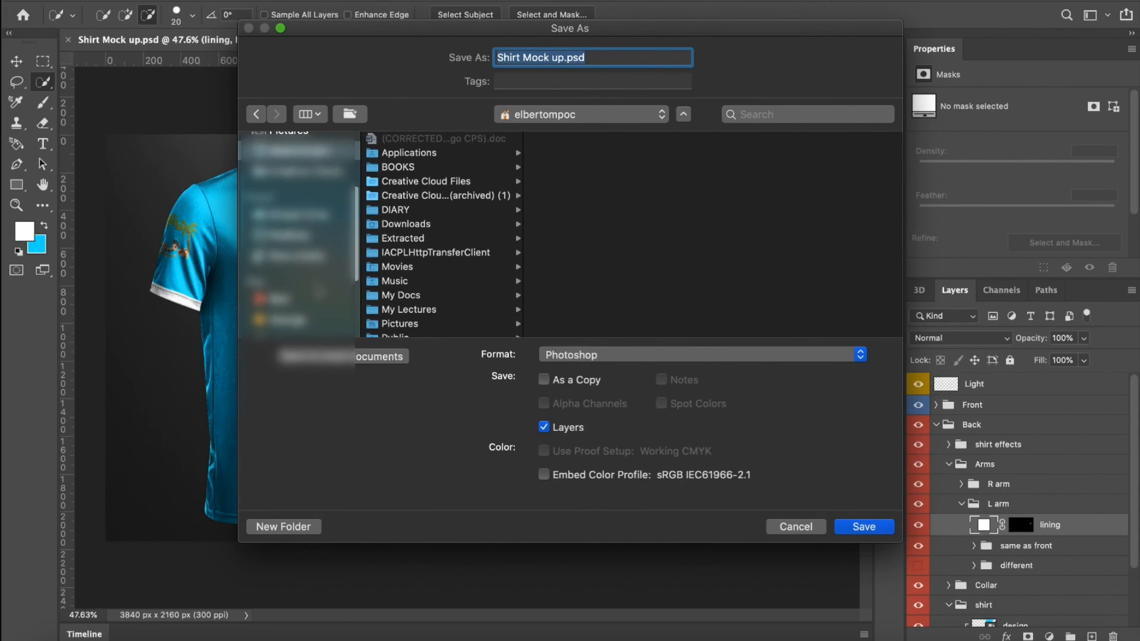
pyautogui.click(297, 244)
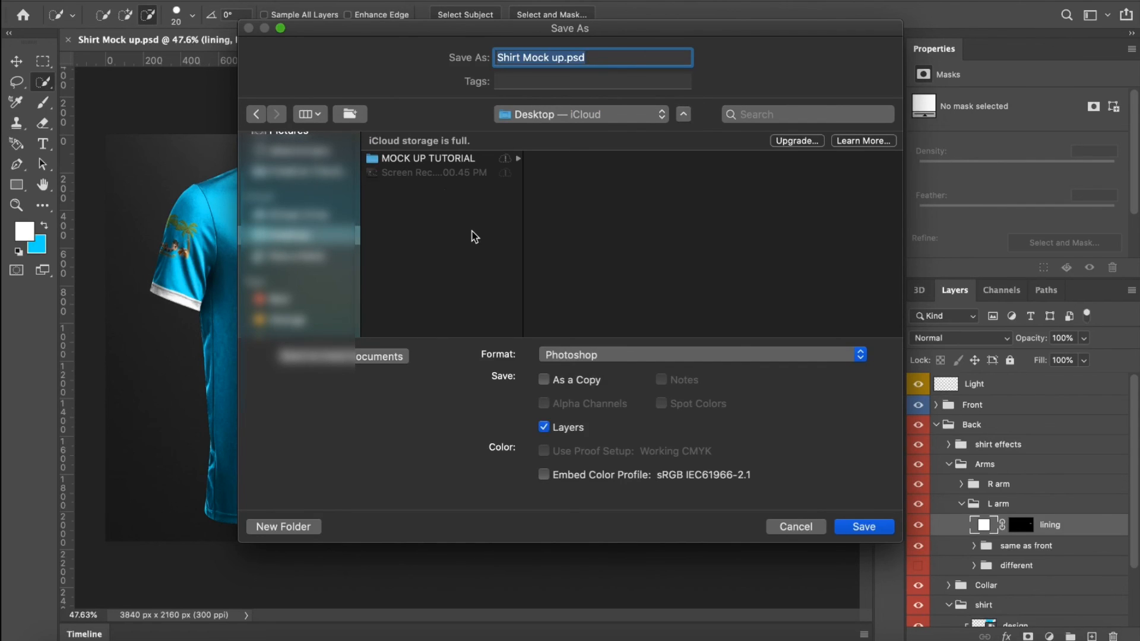
pyautogui.click(439, 160)
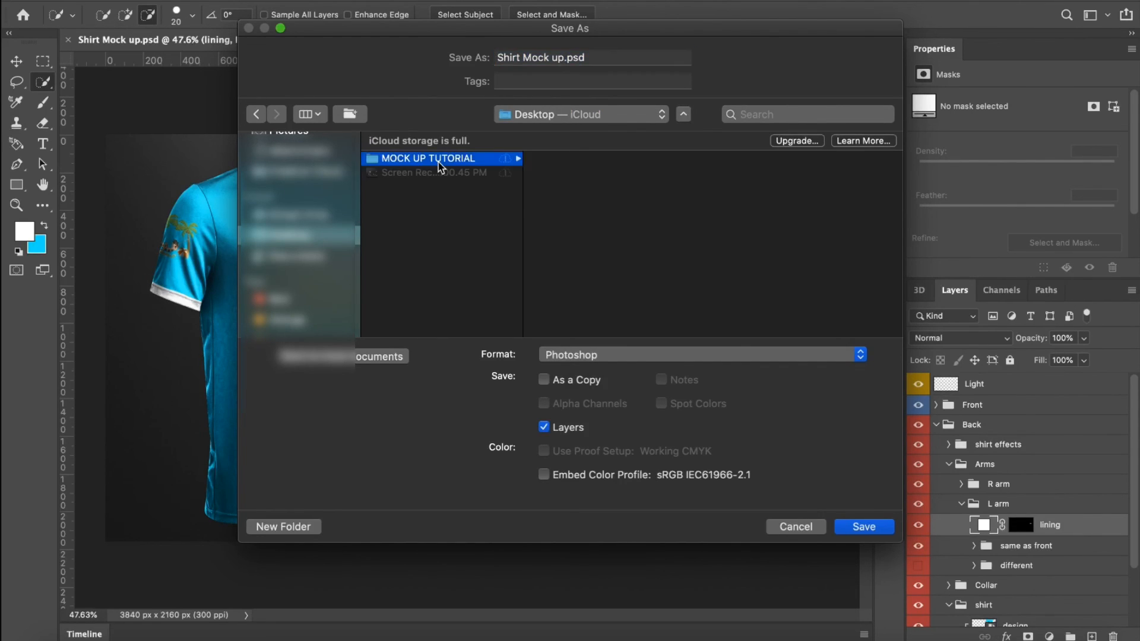
# - Save the mock-up as the JPEG Shirt Mock up.jpg with quality 12 (Maximum) and Baseline ("Standard") format
pyautogui.click(625, 358)
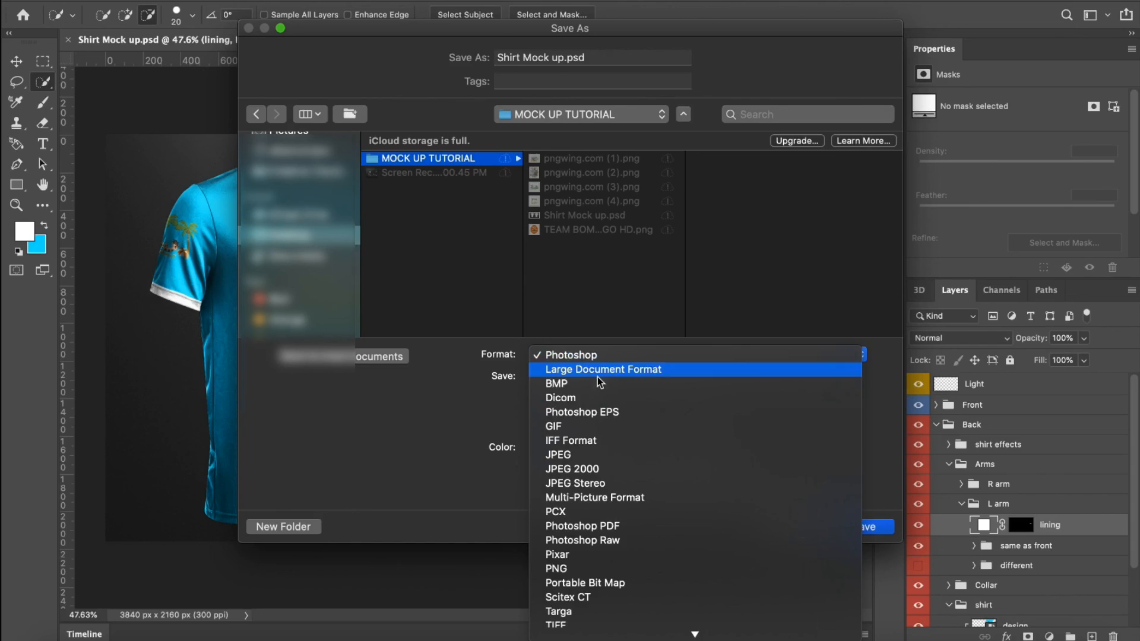
pyautogui.click(570, 458)
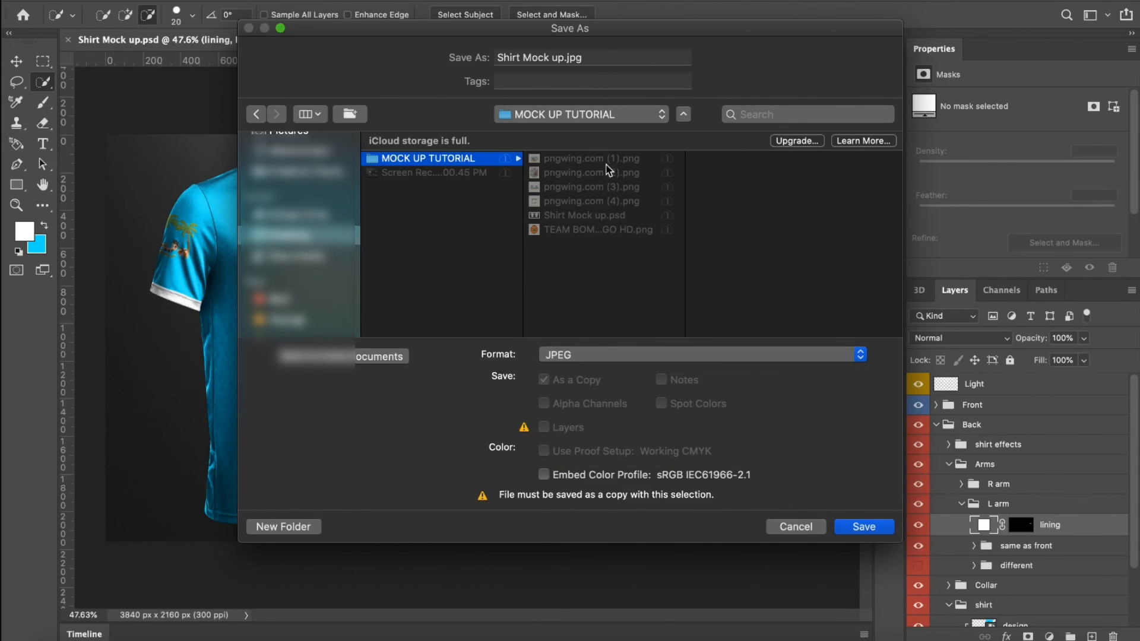
pyautogui.click(865, 527)
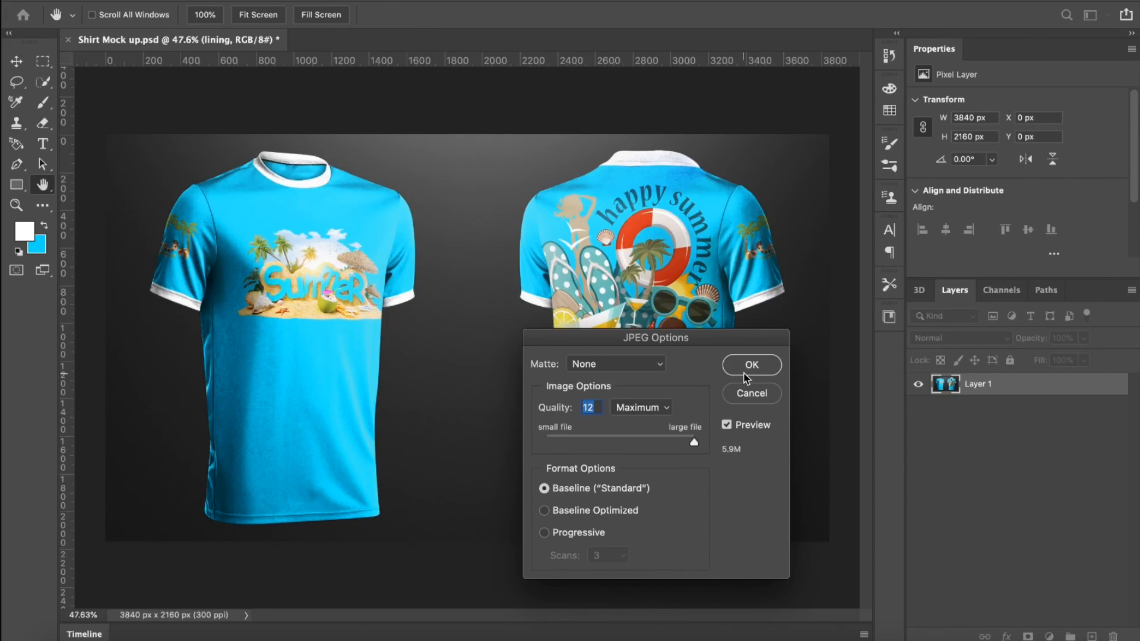
pyautogui.click(746, 374)
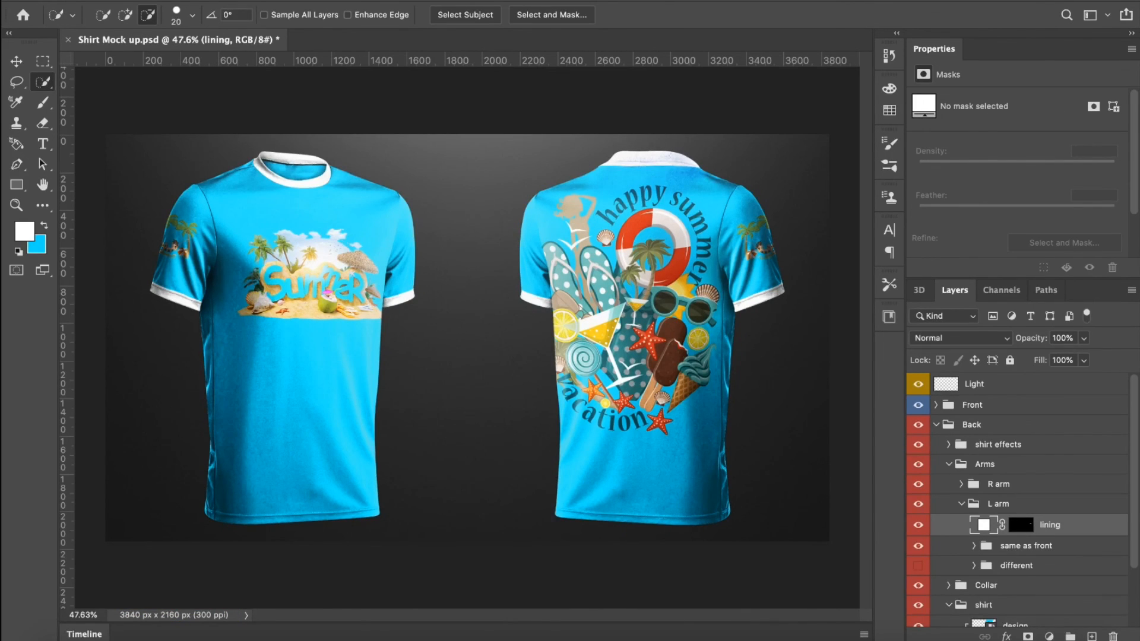
# - Switch to Finder and preview Shirt Mock up.jpg in the MOCK UP TUTORIAL folder, closing the preview when done
pyautogui.click(30, 632)
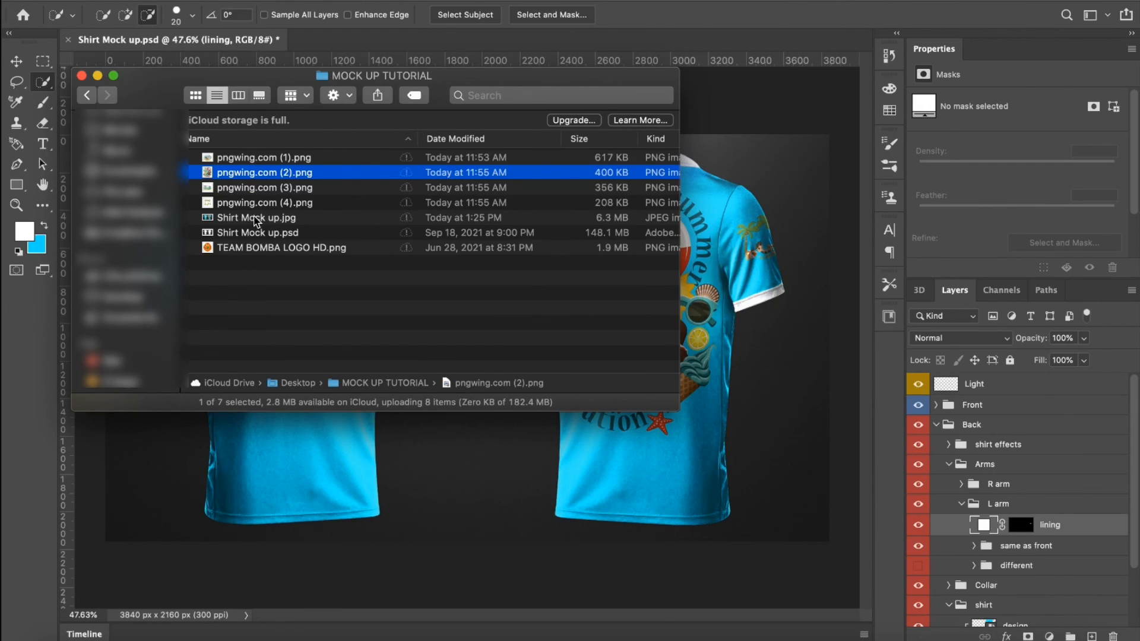
pyautogui.click(256, 219)
pyautogui.press('space')
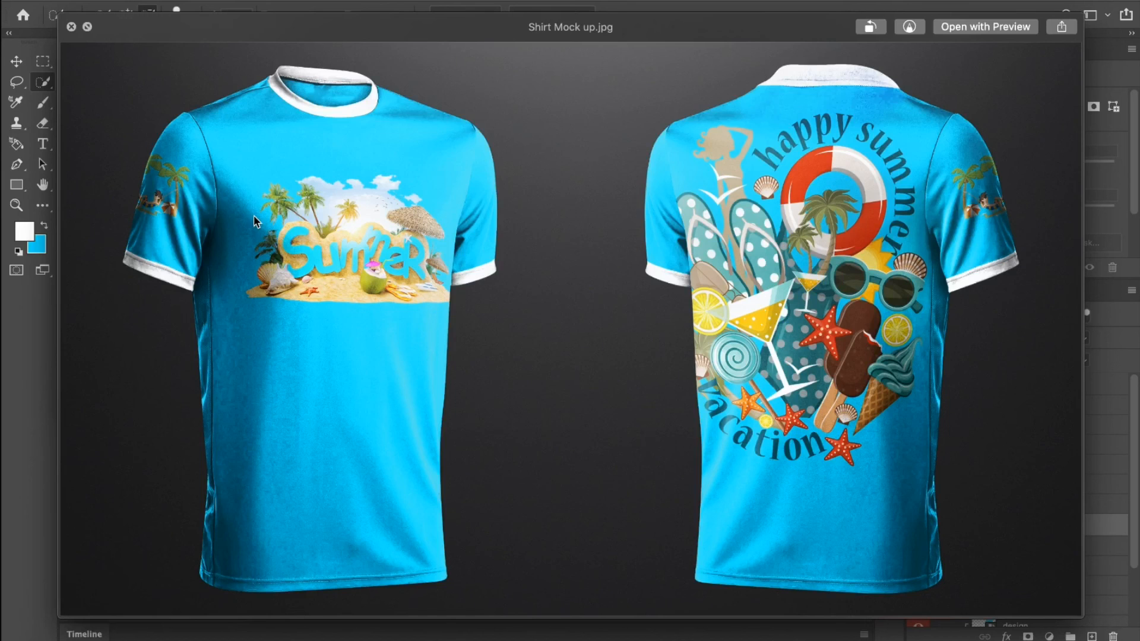
pyautogui.press('space')
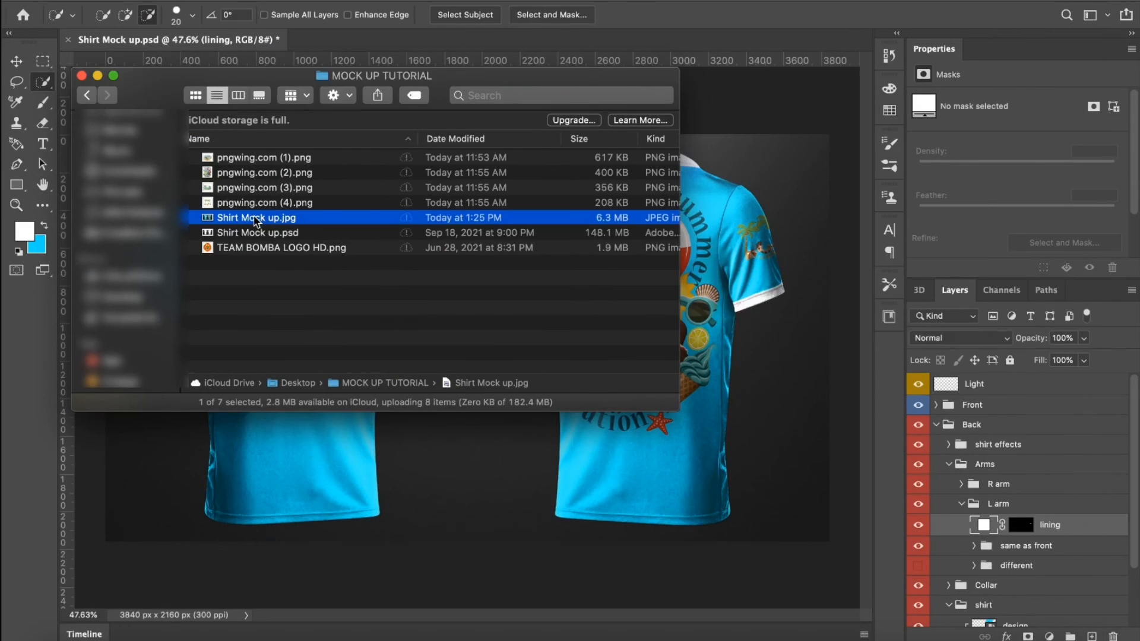